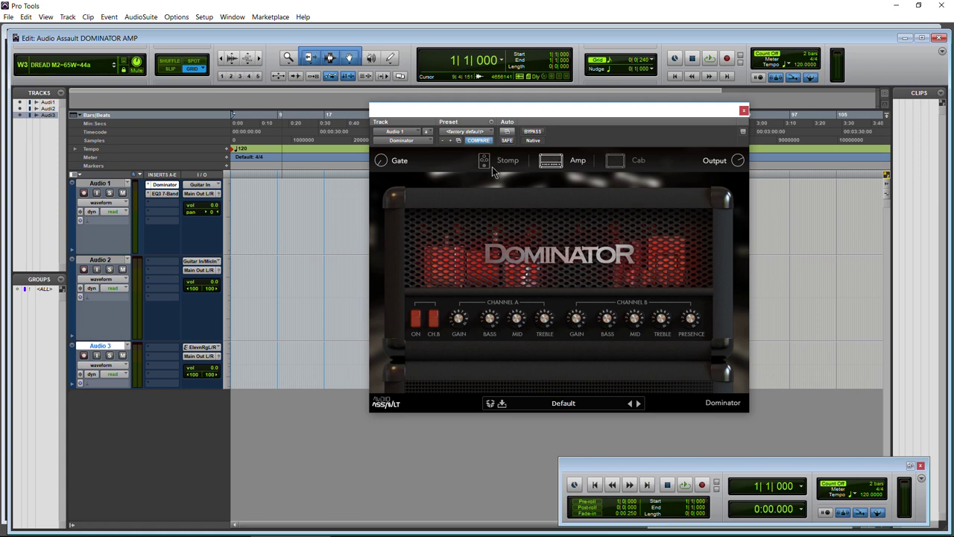
Try the Doubler pedal in the first stomp slot, clear the slot again, and return to the amp section
left_click(509, 161)
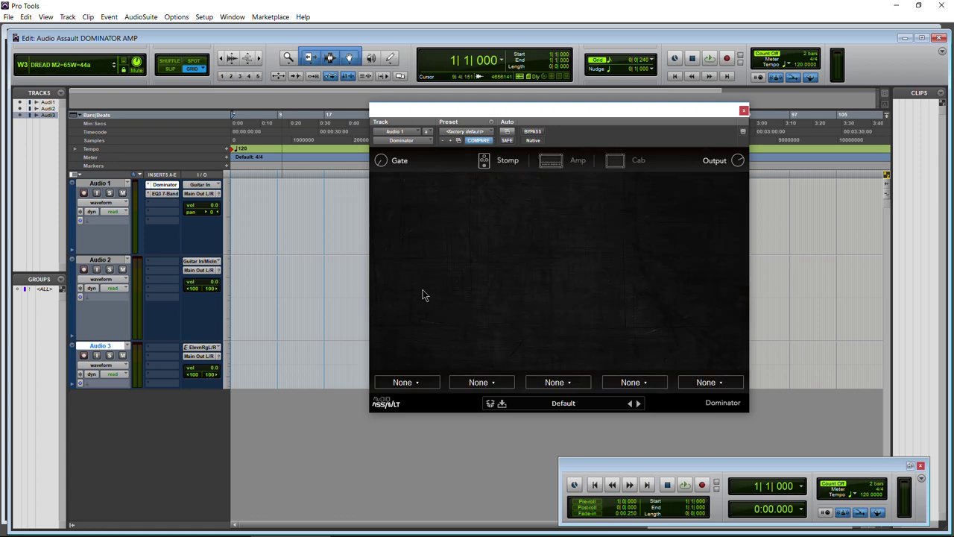
left_click(405, 383)
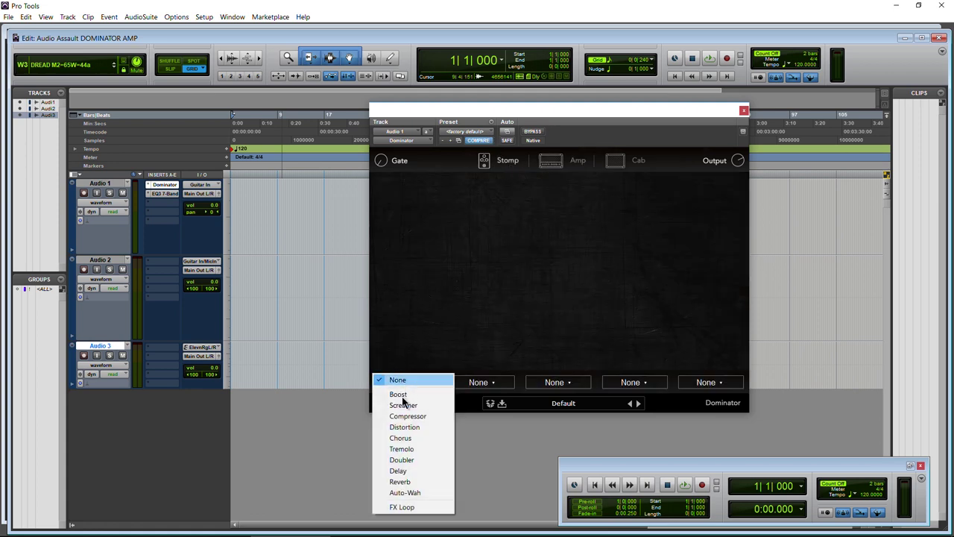
left_click(399, 455)
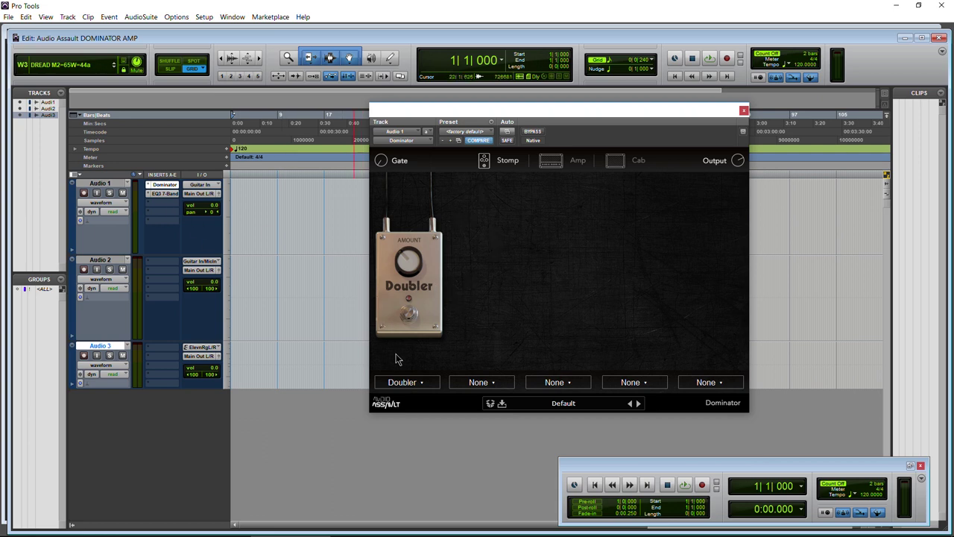
left_click(402, 383)
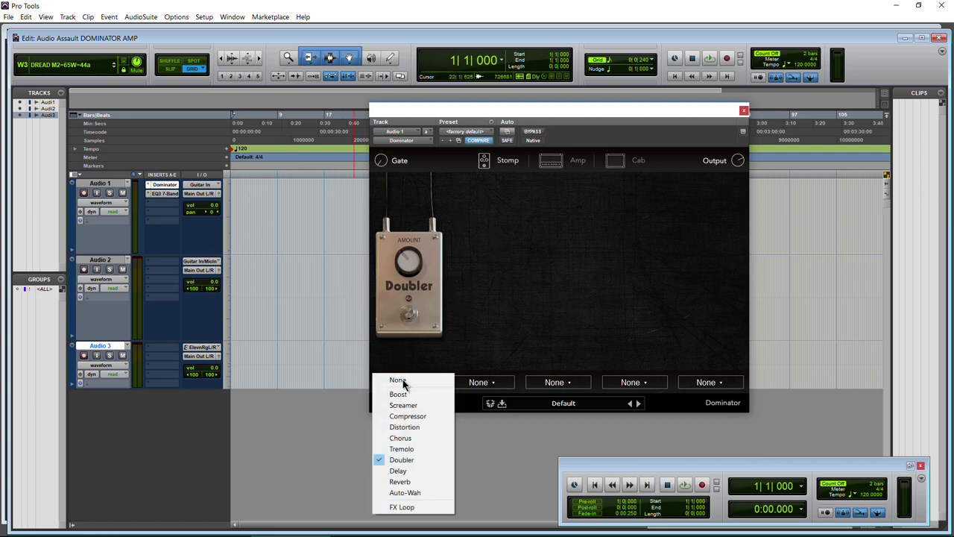
left_click(406, 381)
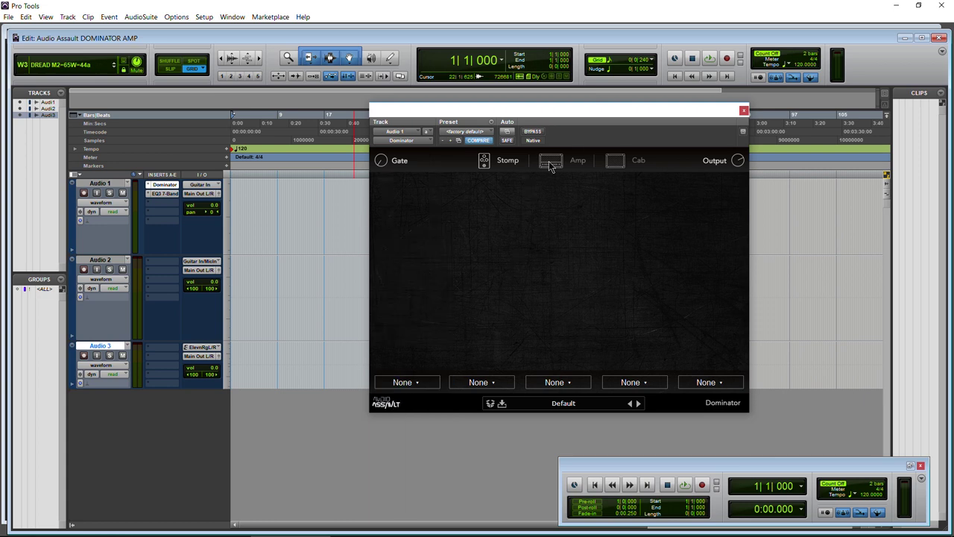
left_click(550, 163)
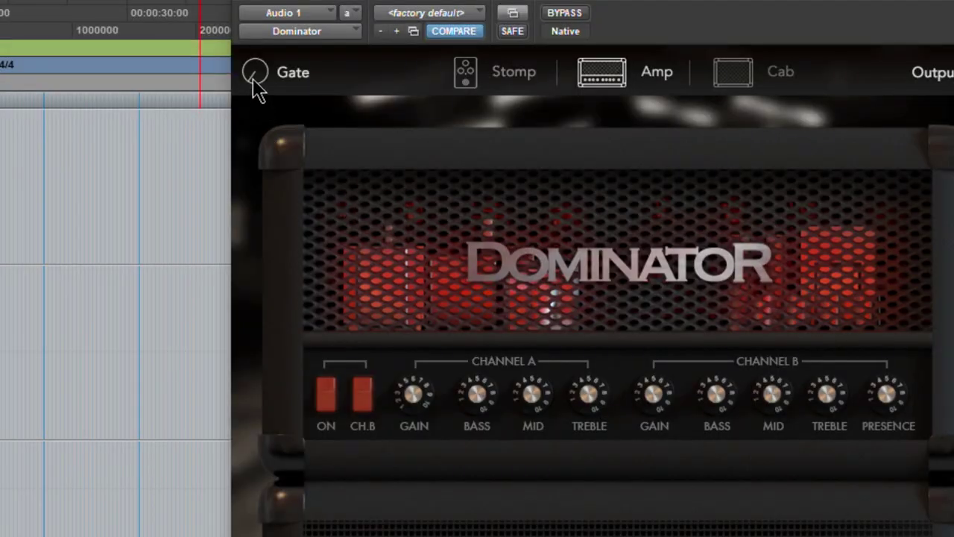
Adjust the Dominator's Gate amount while auditioning the decaying note and the following riff of the GATE-01 clip
mouse_move(263, 82)
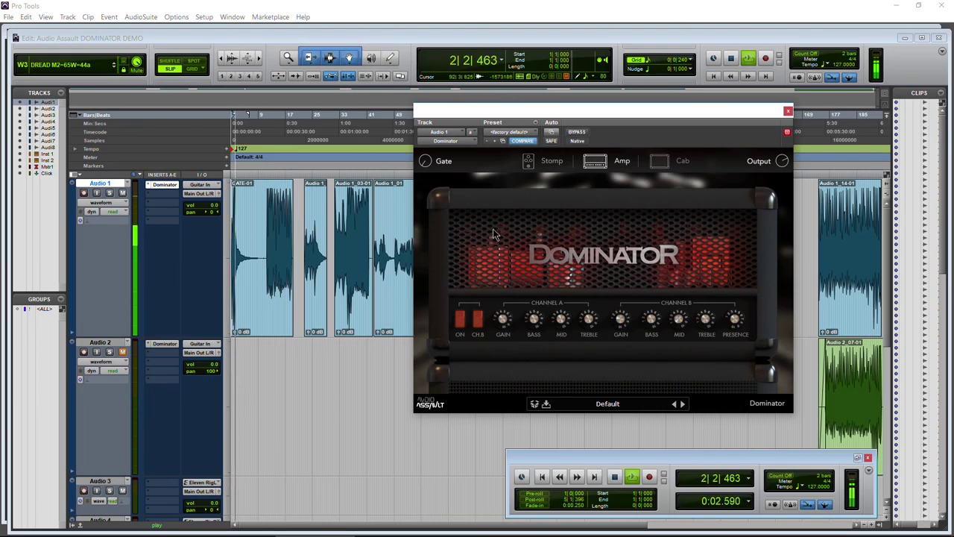
mouse_move(430, 156)
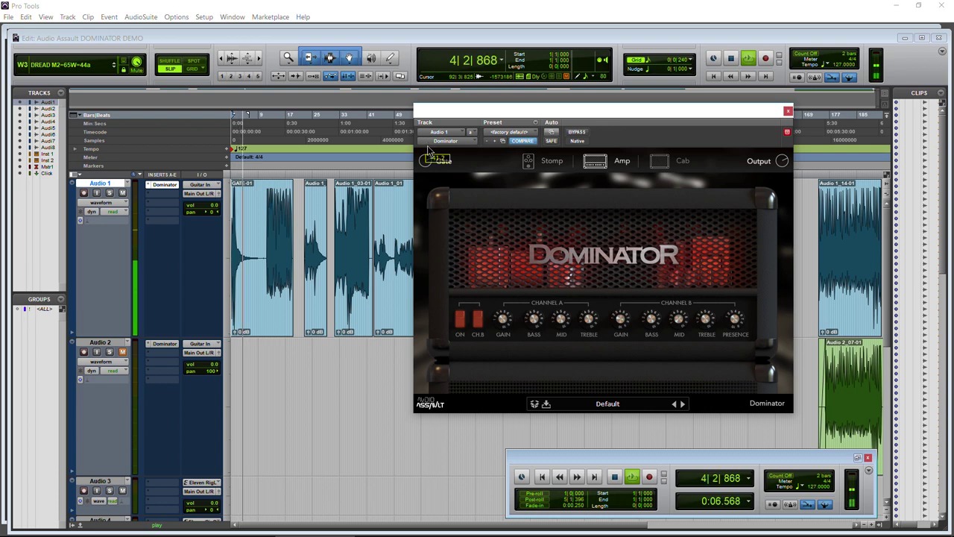
mouse_move(428, 146)
left_mouse_down()
mouse_move(427, 137)
mouse_move(428, 155)
left_mouse_up()
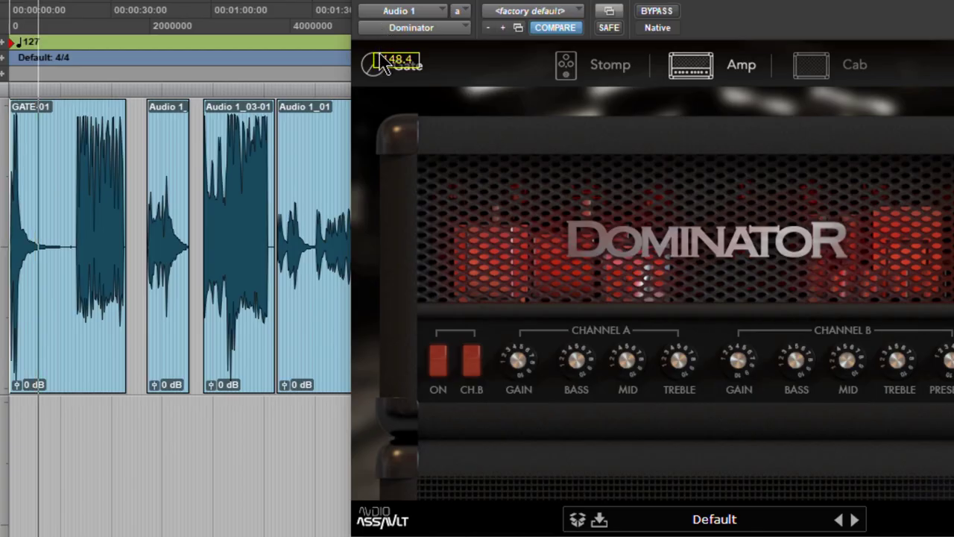
left_click_drag(381, 57, 376, 27)
left_click_drag(372, 65, 372, 77)
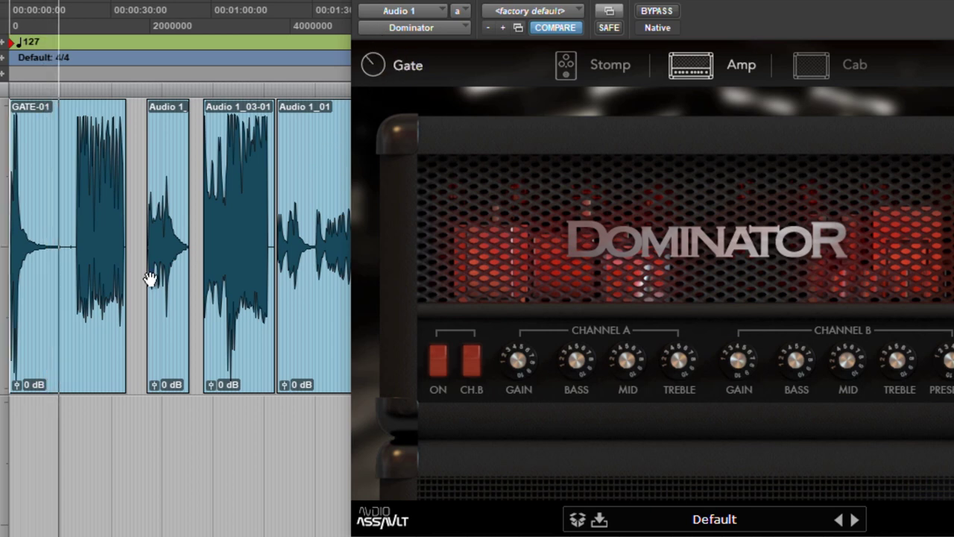
left_click(74, 226)
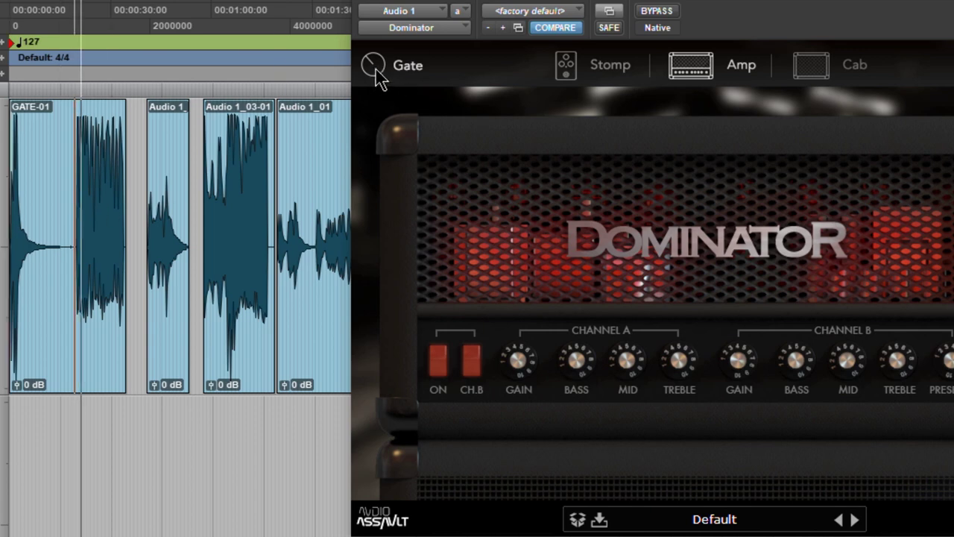
mouse_move(372, 73)
left_mouse_down()
mouse_move(373, 82)
mouse_move(370, 64)
mouse_move(373, 75)
left_mouse_up()
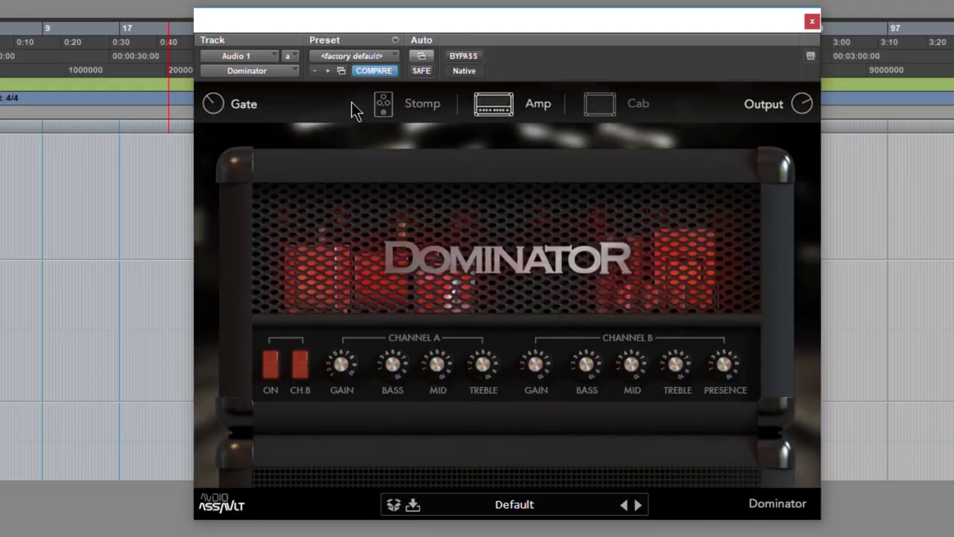
Look through the Stomp, Cab and Amp sections of the Dominator plugin
left_click(403, 106)
left_click(596, 108)
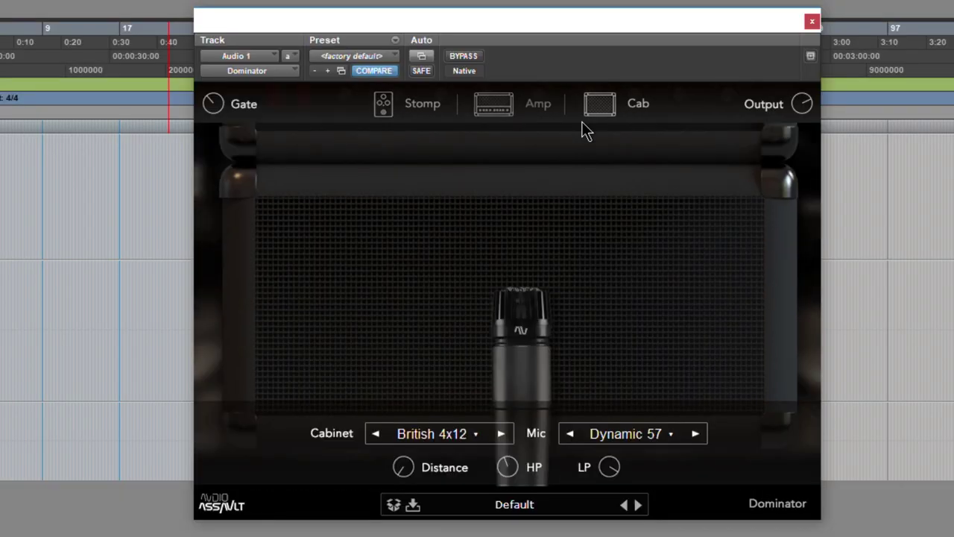
left_click(412, 110)
left_click(505, 108)
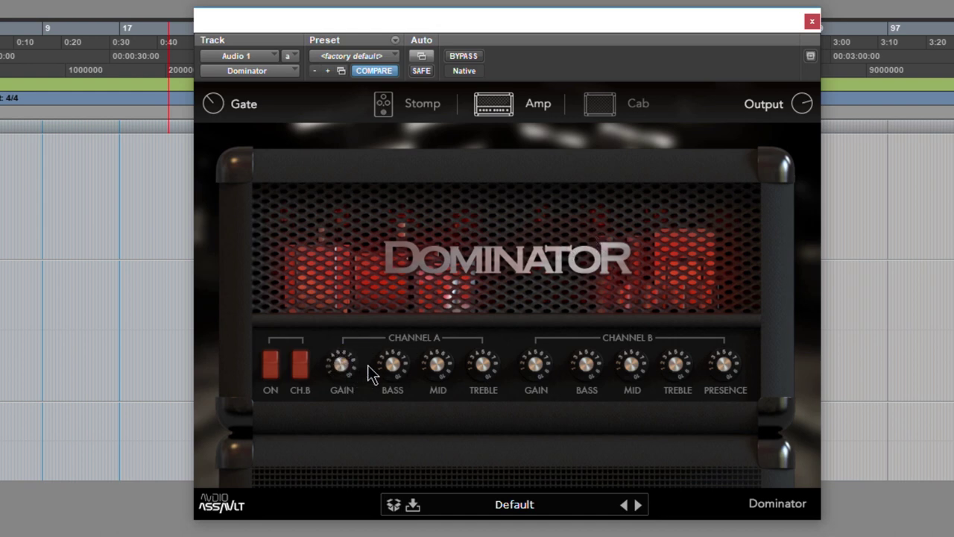
mouse_move(392, 372)
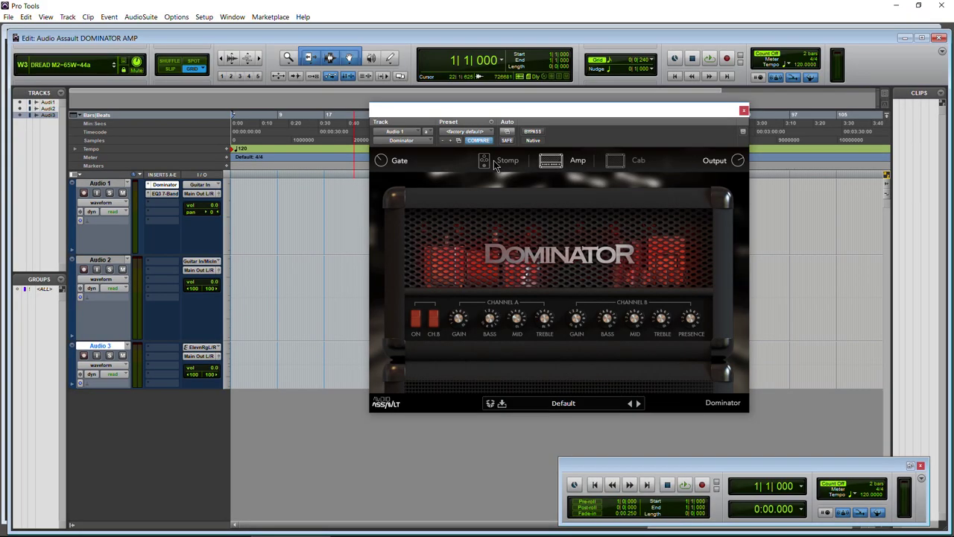
Load the Boost pedal in the first stomp slot and the Screamer pedal in the second
left_click(414, 104)
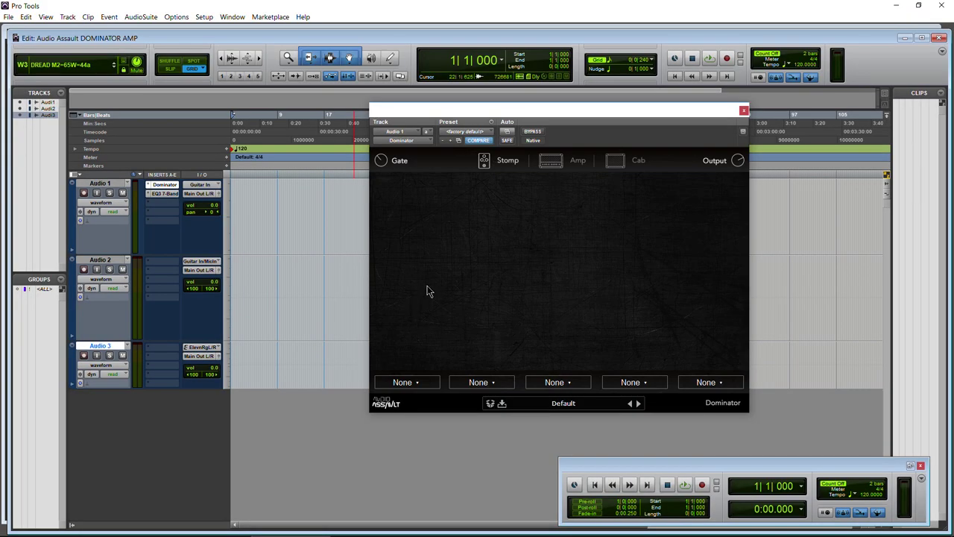
left_click(406, 382)
left_click(411, 393)
left_click(473, 383)
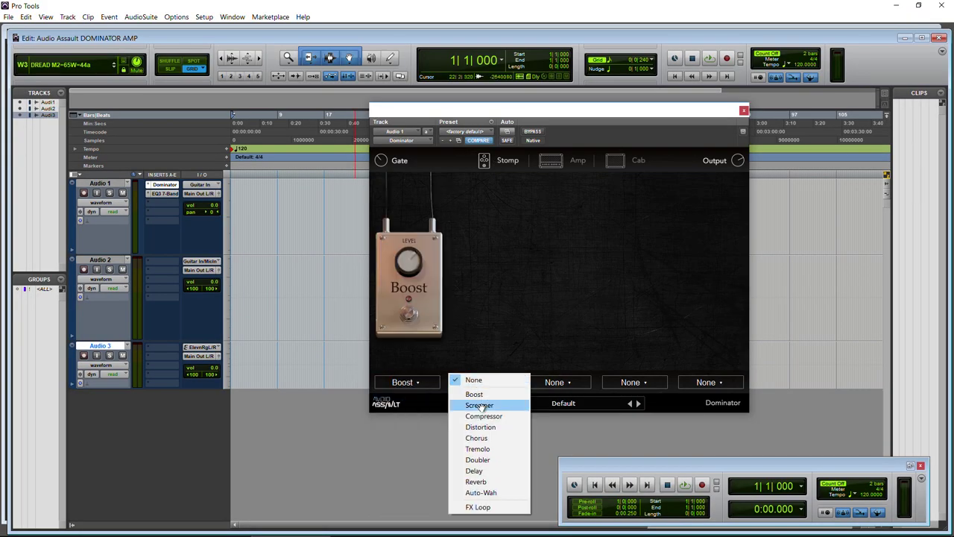
left_click(482, 406)
left_click(548, 381)
left_click(565, 395)
left_click(552, 384)
left_click(556, 381)
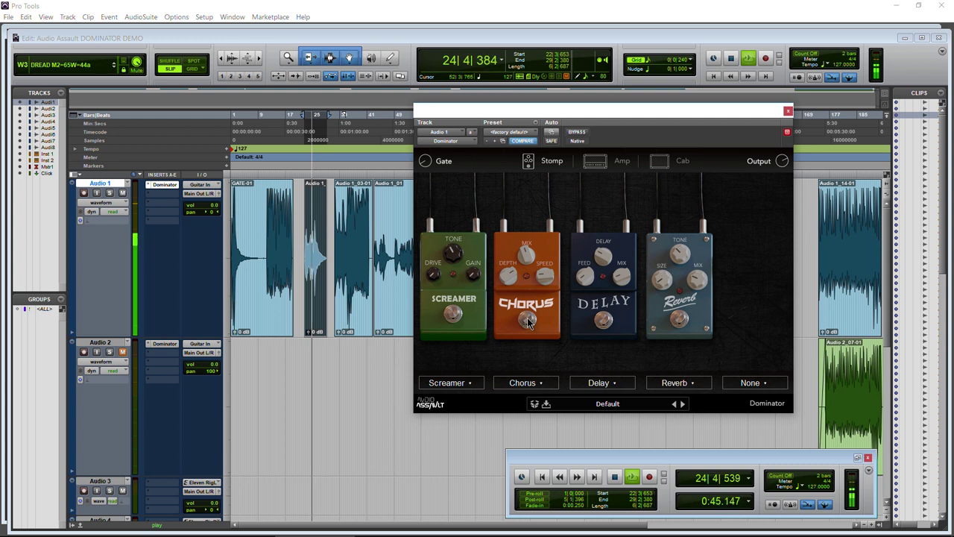
Audition the selected Audio 1 clip through the Chorus, Delay and Reverb pedals
key("space")
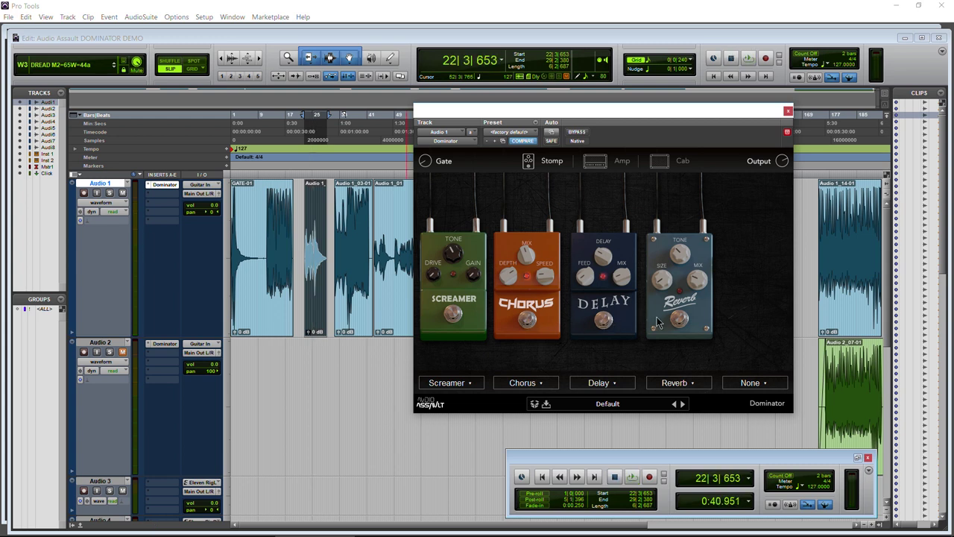
key("space")
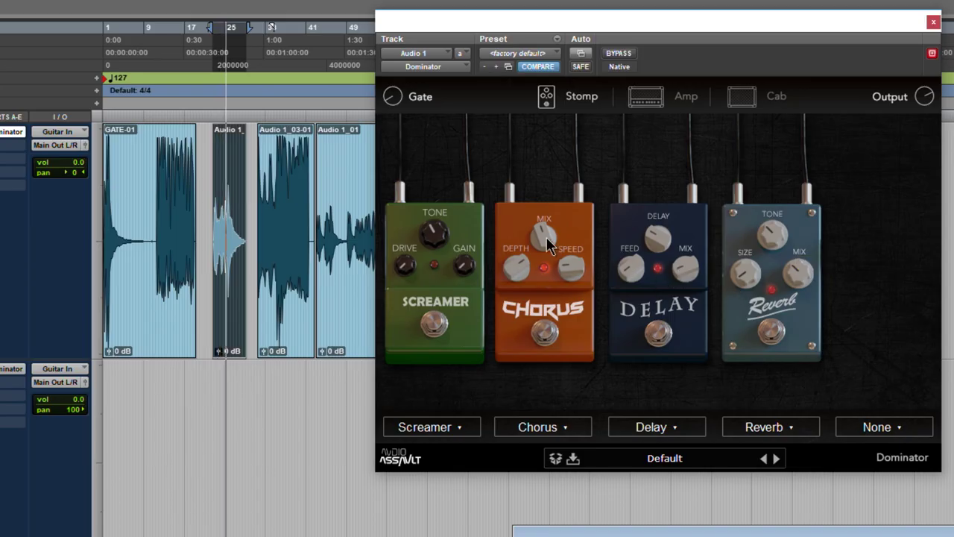
mouse_move(546, 234)
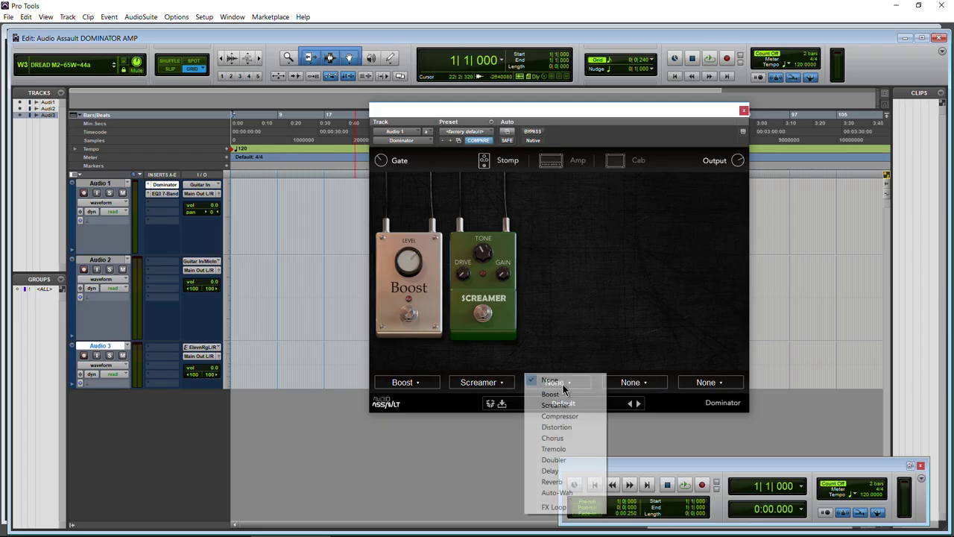
Add the Distortion and Chorus pedals in the third and fourth stomp slots, and reorder the chain as Boost, Chorus, Screamer, Distortion
left_click(568, 427)
left_click(631, 382)
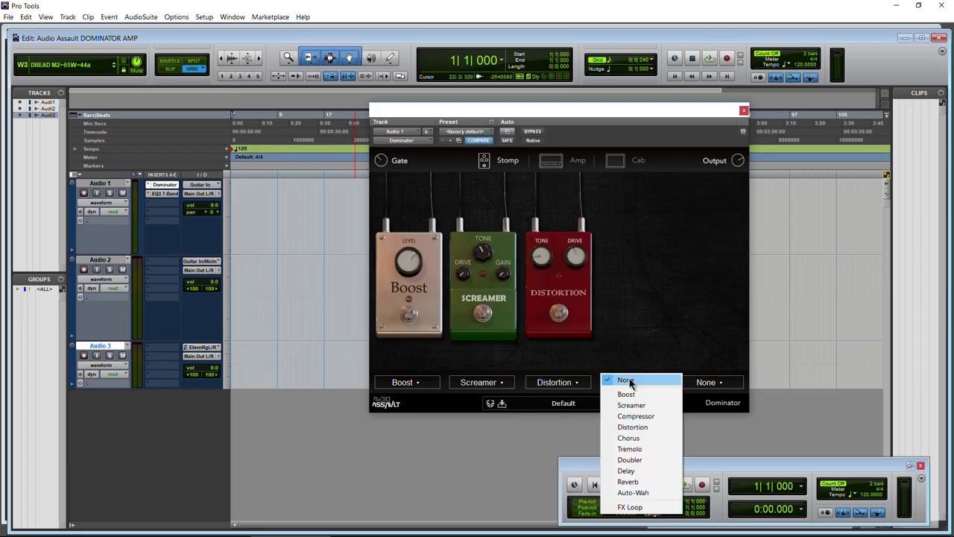
left_click(639, 438)
left_click_drag(541, 297, 634, 298)
left_click_drag(559, 313, 486, 320)
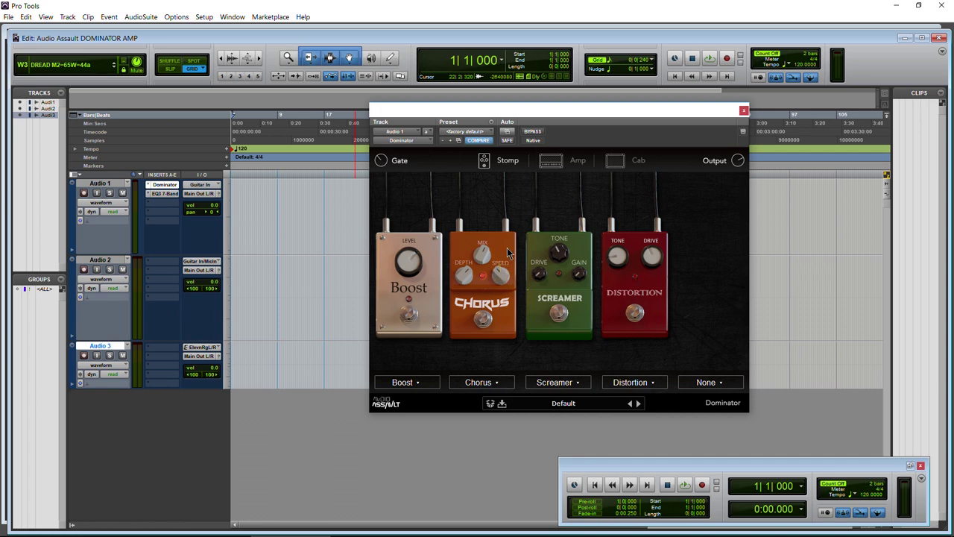
Switch off the speaker cabinet simulation by choosing Cabinet Off in the Cab section
left_click(570, 162)
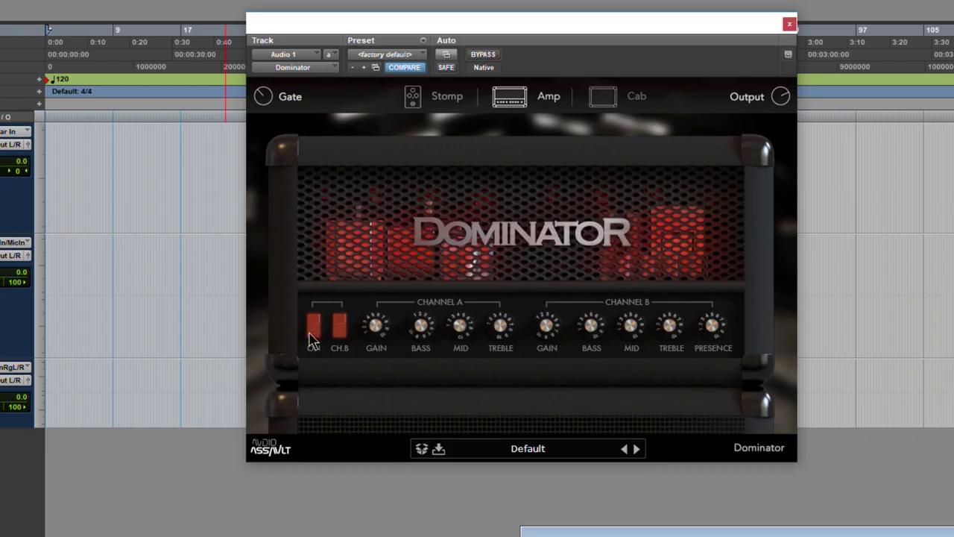
left_click(603, 100)
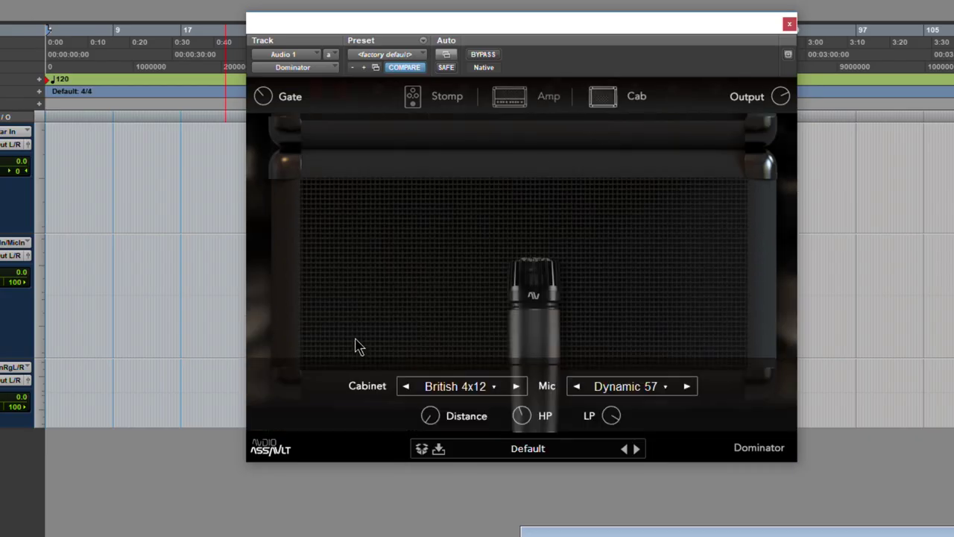
left_click(436, 396)
left_click(463, 485)
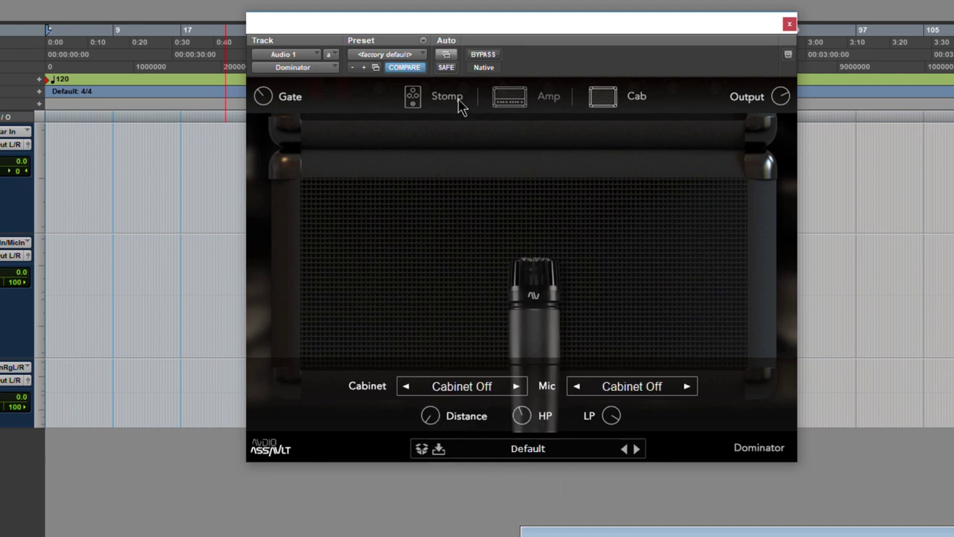
Return to the stomp section and swap the Chorus and Screamer pedals so Chorus sits in the third slot
left_click(448, 99)
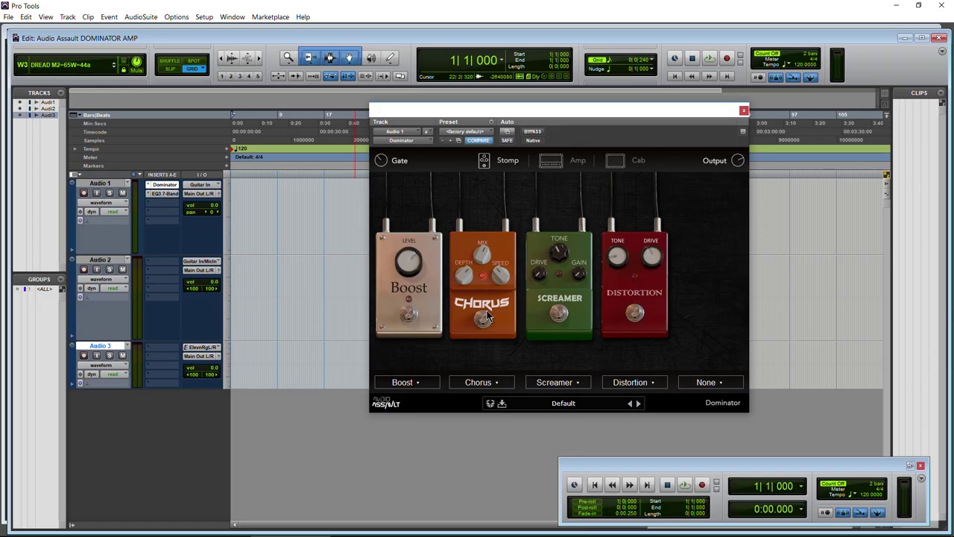
left_click_drag(408, 320, 500, 332)
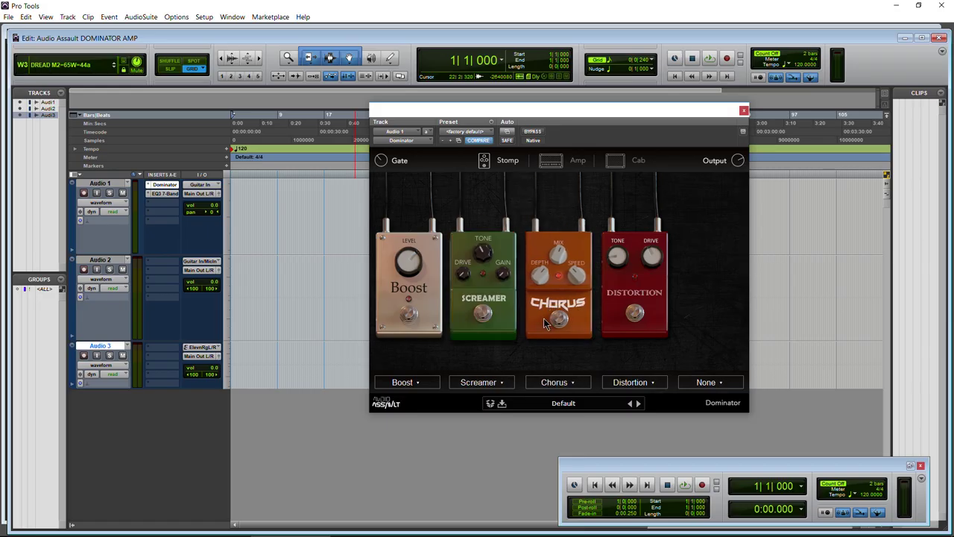
left_click(552, 388)
left_click(516, 361)
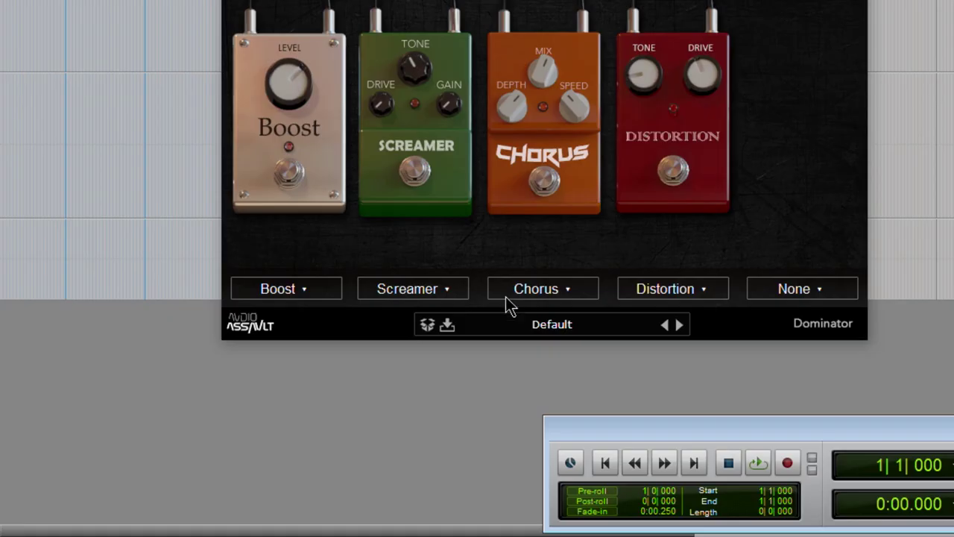
Route the Chorus pedal in the third stomp slot to the FX Loop
left_click(506, 297)
left_click(532, 488)
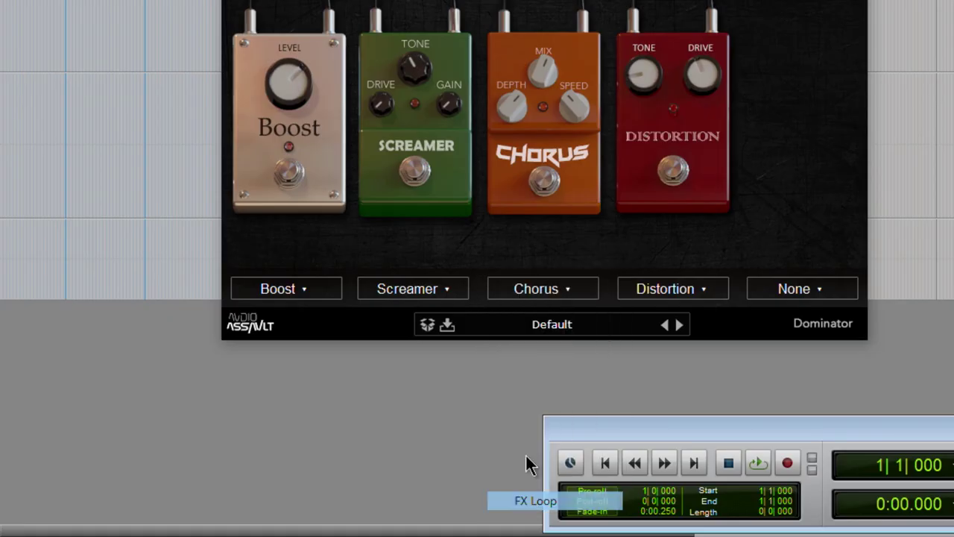
left_click(549, 296)
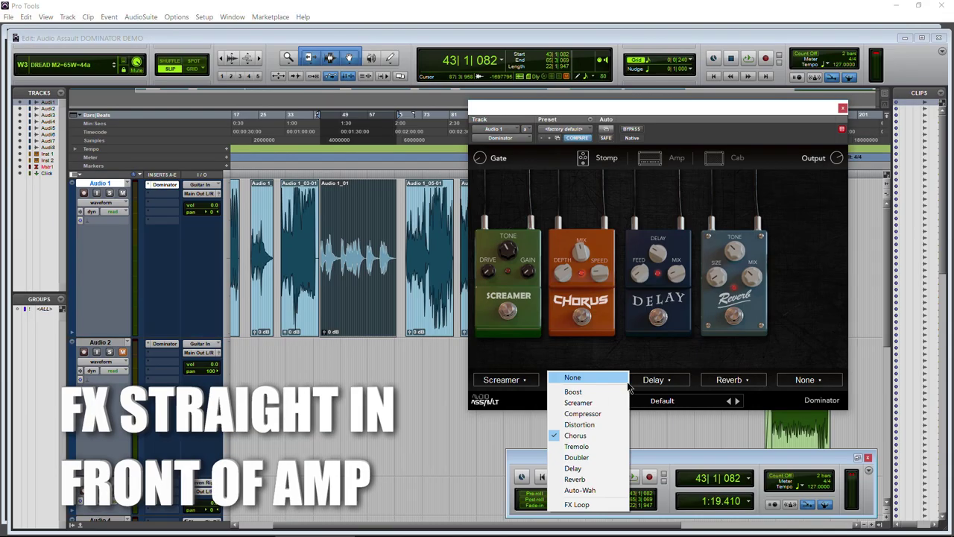
Check the slot options of the Delay and Reverb pedals and audition the selected clip with the effects in front of the amp
left_click(660, 381)
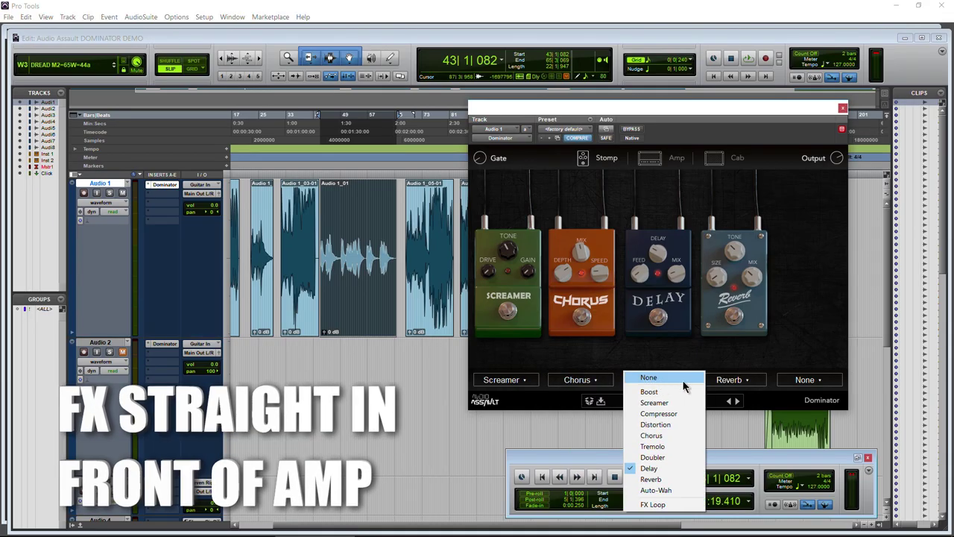
left_click(729, 380)
left_click(798, 302)
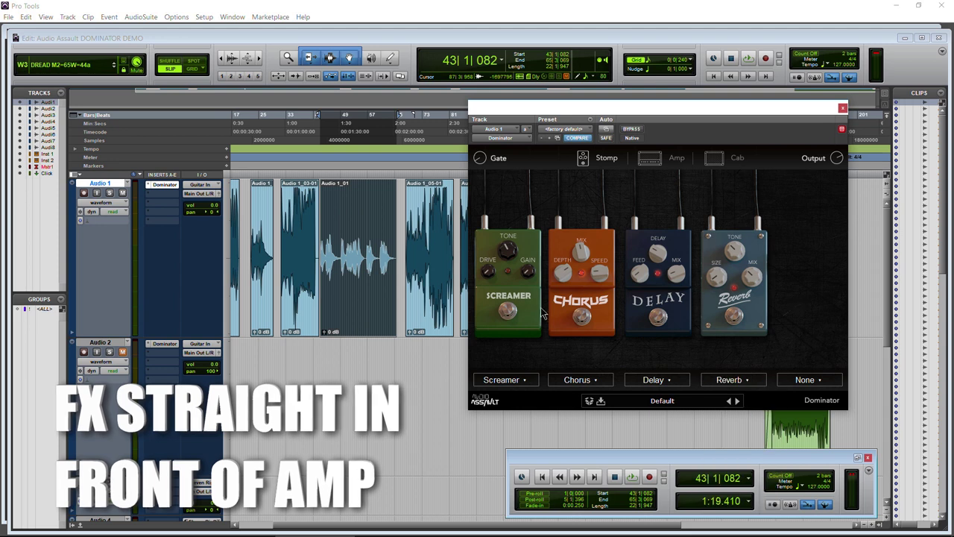
key("space")
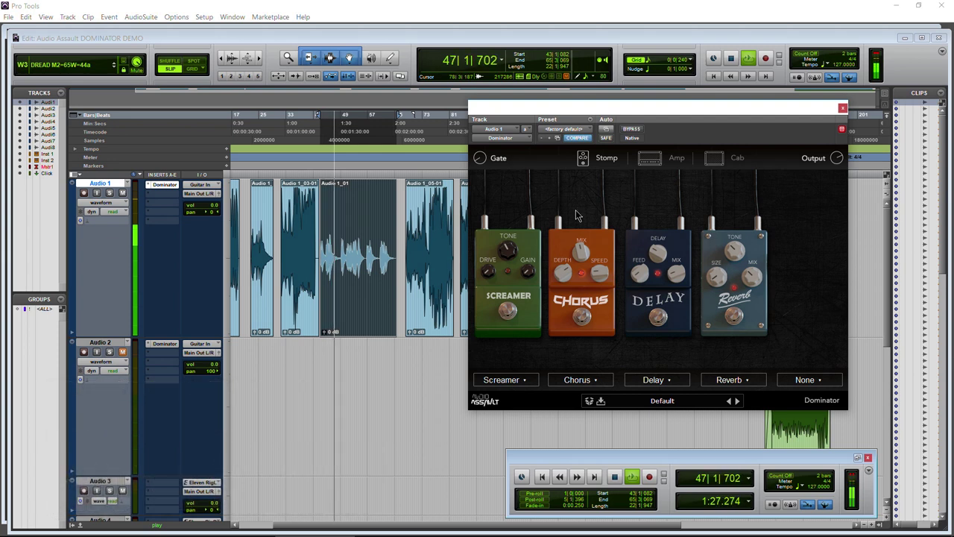
key("space")
Route the Chorus, Delay and Reverb pedals to the FX Loop
left_click(580, 379)
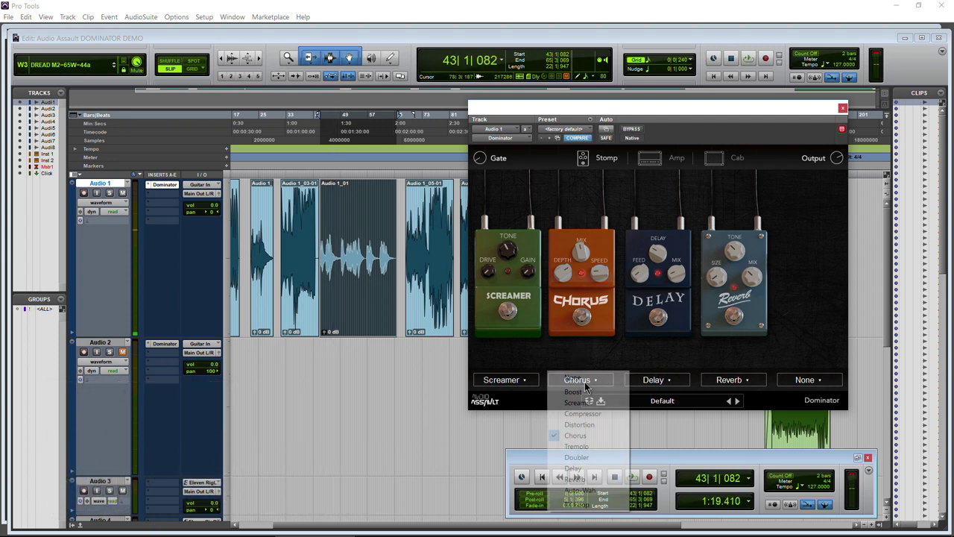
left_click(485, 497)
left_click(624, 298)
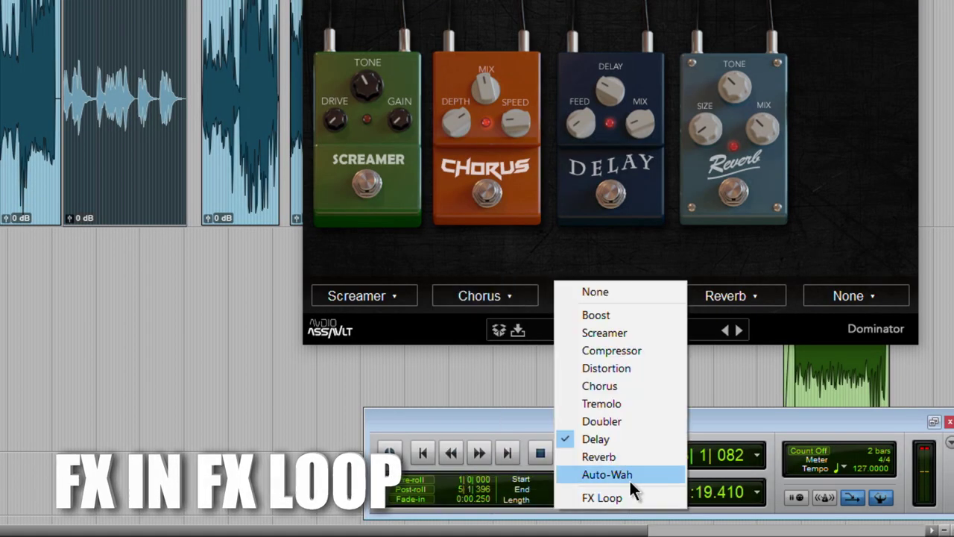
left_click(627, 498)
left_click(712, 295)
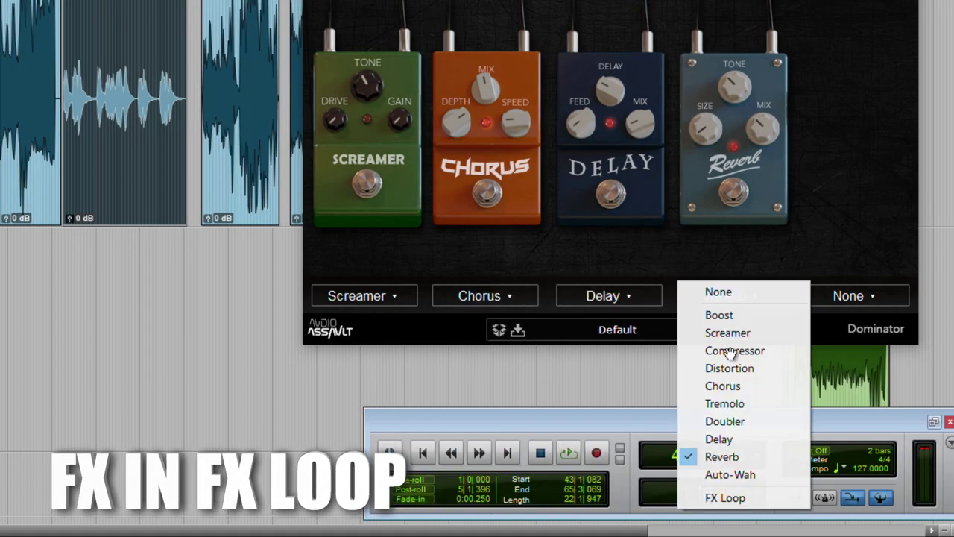
left_click(735, 496)
Check the FX Loop routing of the Reverb, Delay and Chorus slots and audition the selected clip
left_click(693, 299)
left_click(628, 301)
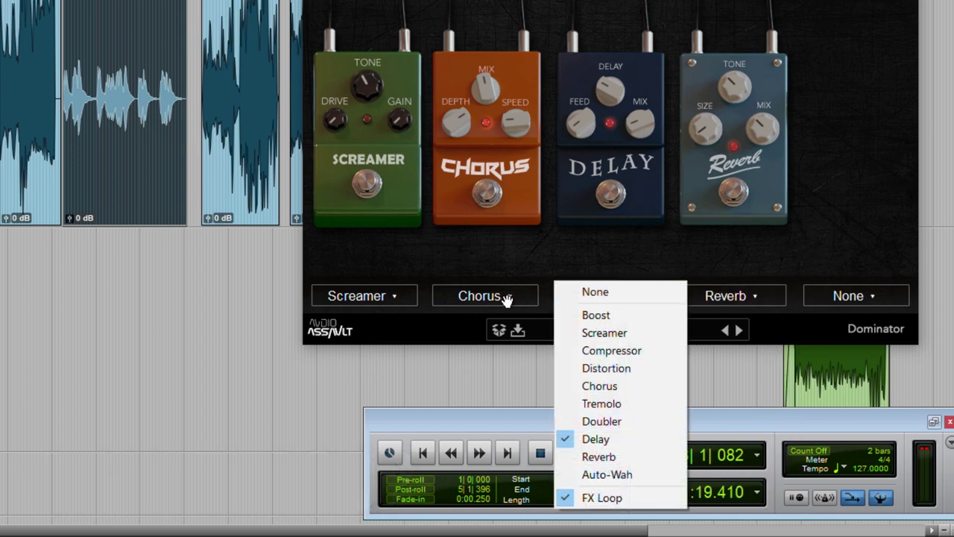
left_click(507, 301)
left_click(790, 240)
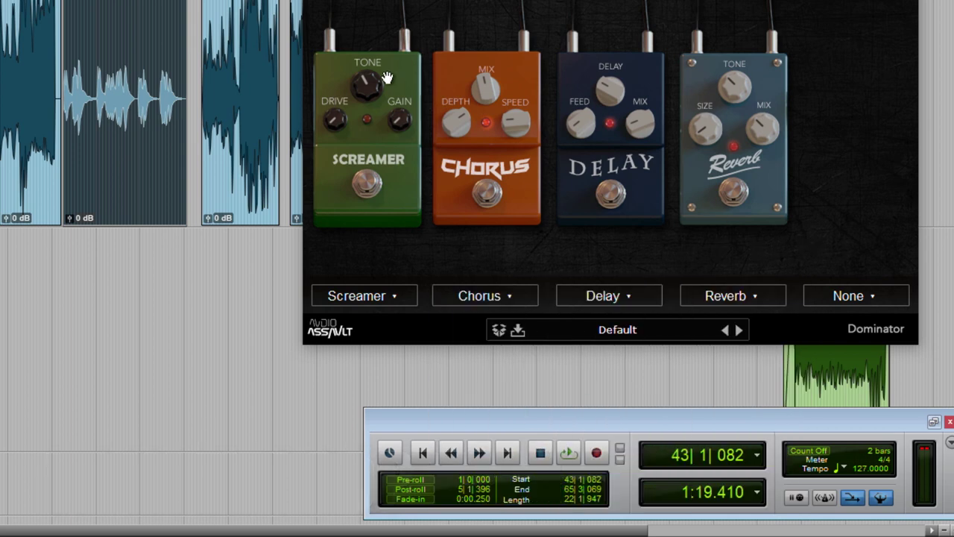
key("space")
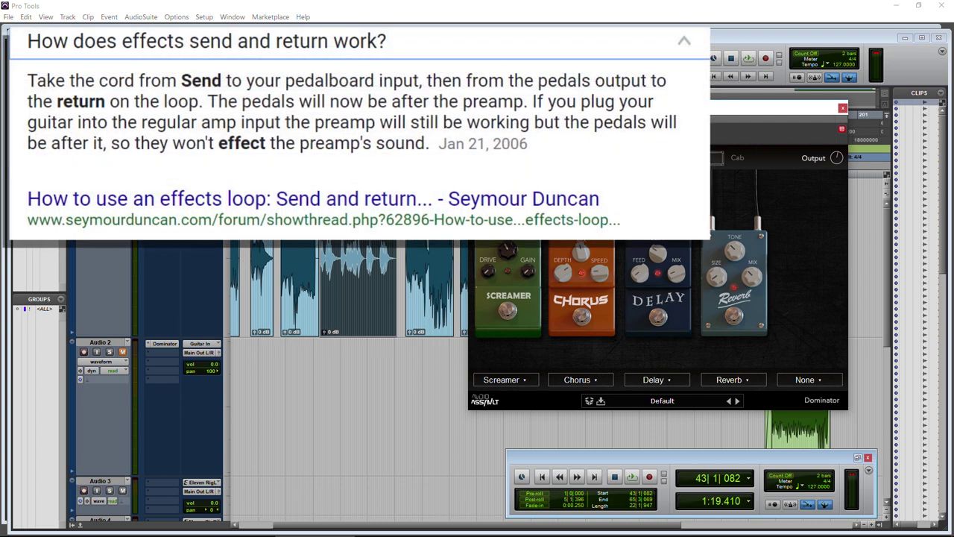
In the Amp section, toggle the CH.B switch and adjust the Channel A gain, and return to the stomp section
left_click(677, 157)
left_click(532, 317)
left_click_drag(556, 317, 554, 319)
left_click(612, 158)
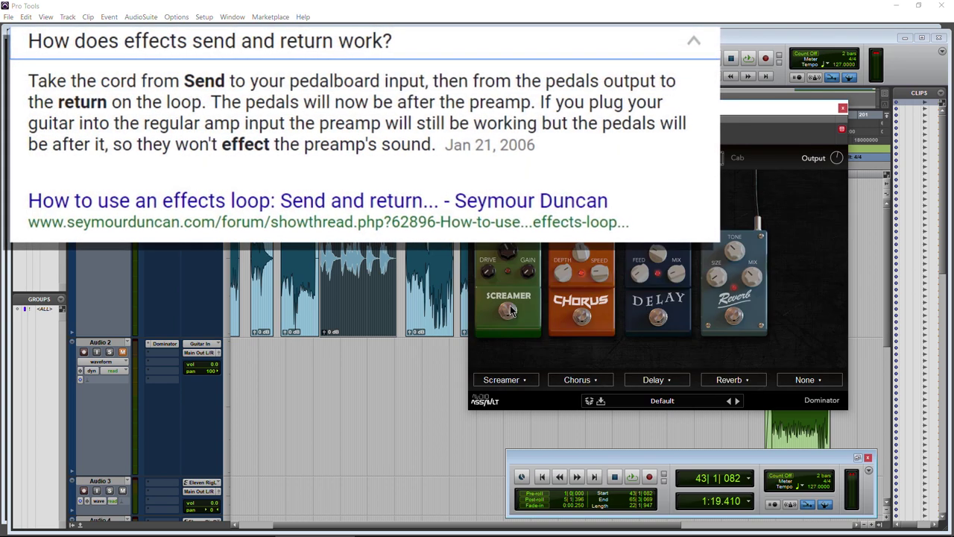
Play the selected clip with the Screamer pedal active and set its gain to about 17%
key("space")
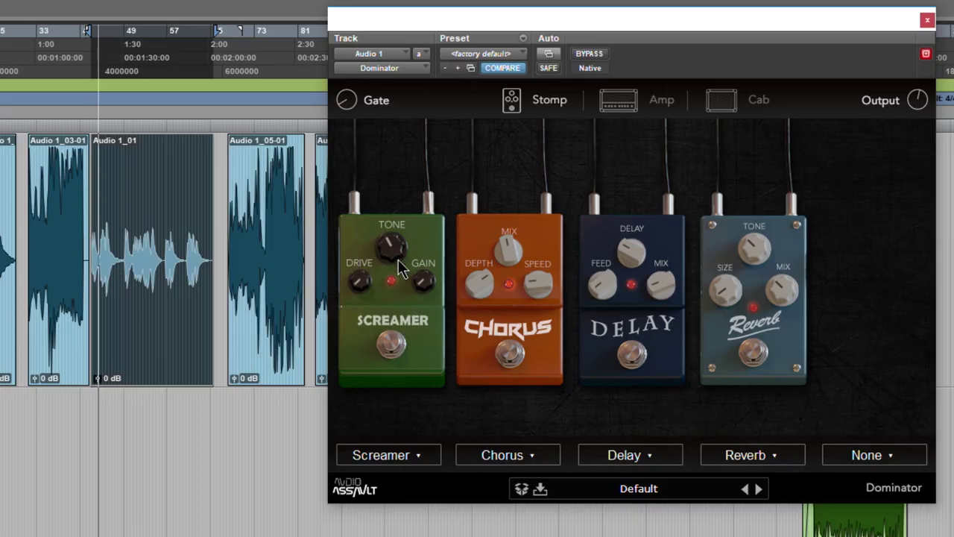
left_click_drag(529, 271, 530, 258)
left_click_drag(427, 261, 427, 233)
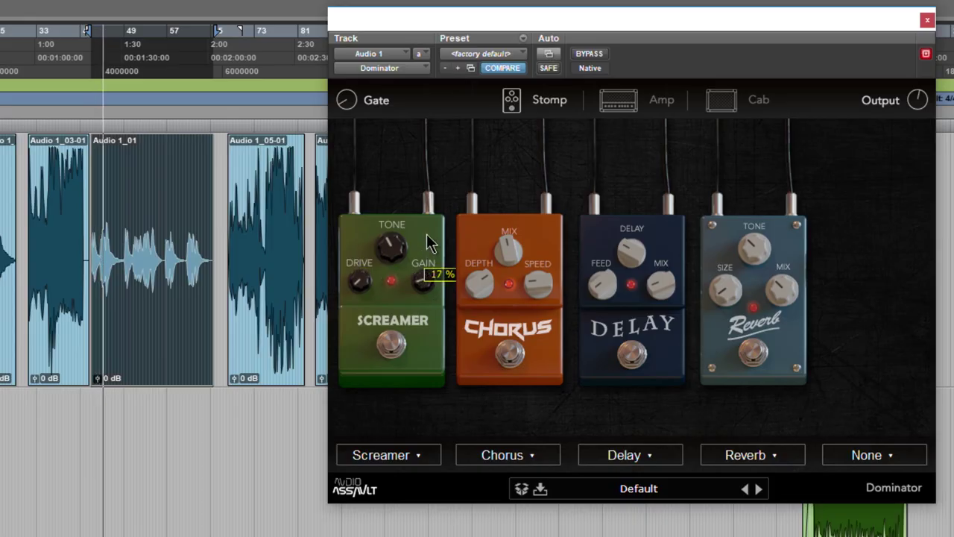
Audition the clip with the Screamer pedal routed to the FX Loop, and take the pedal back out of the loop
left_click(407, 457)
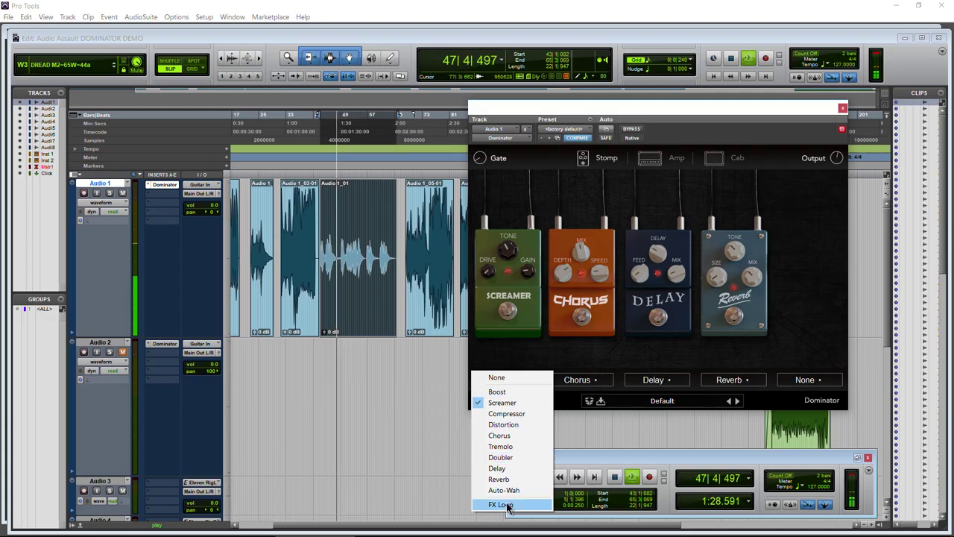
left_click(509, 505)
key("space")
key("space")
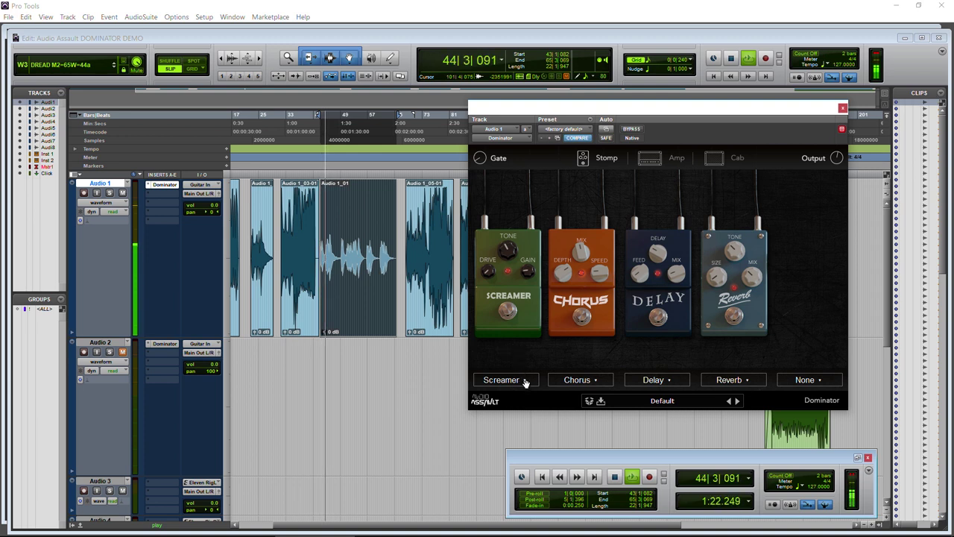
left_click(525, 382)
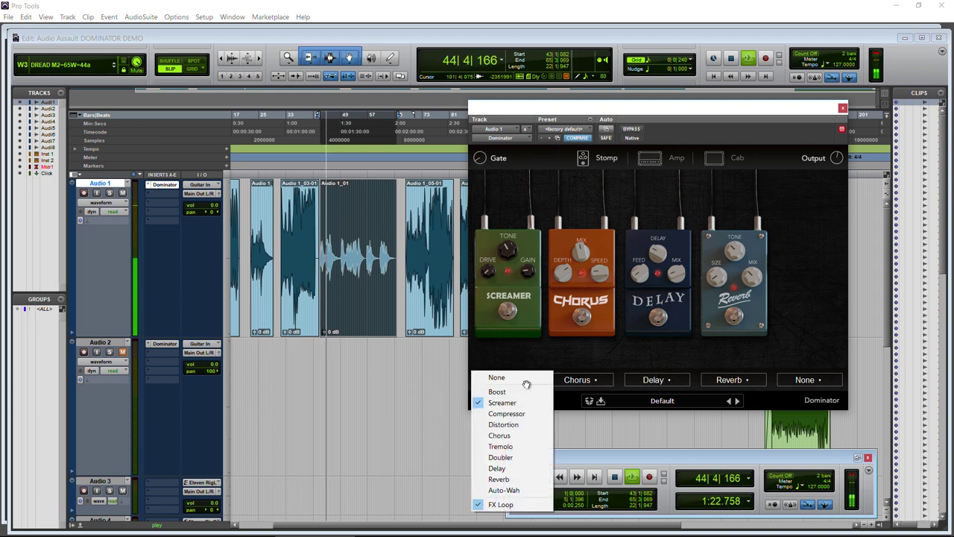
left_click(505, 505)
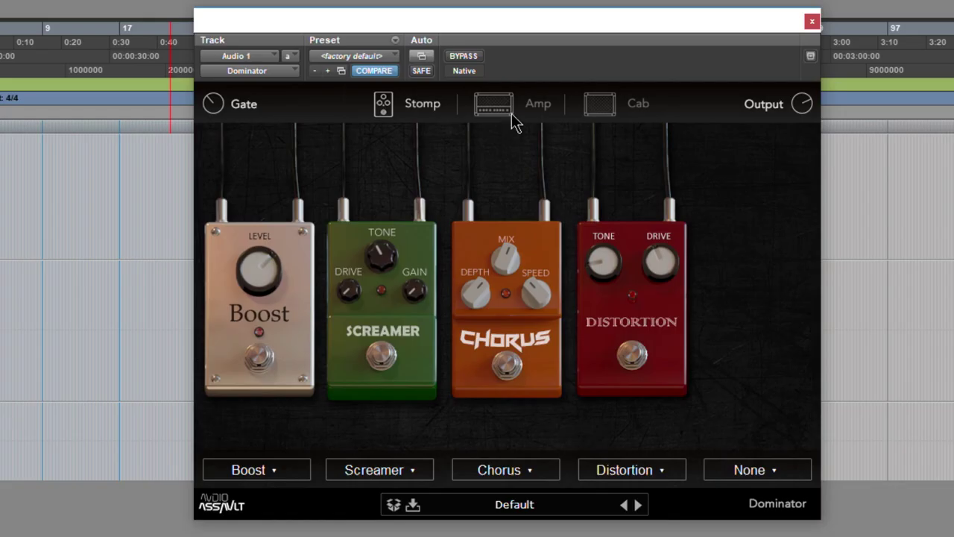
In the Amp section, toggle the power and CH.B switches, leaving the amp on with Channel A selected
left_click(656, 160)
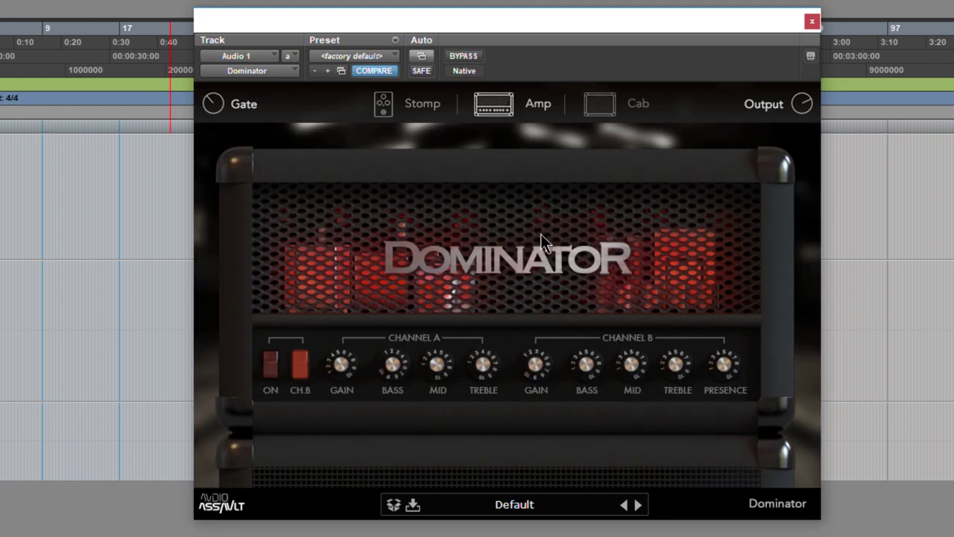
left_click(271, 377)
left_click(271, 376)
left_click(271, 376)
left_click(301, 369)
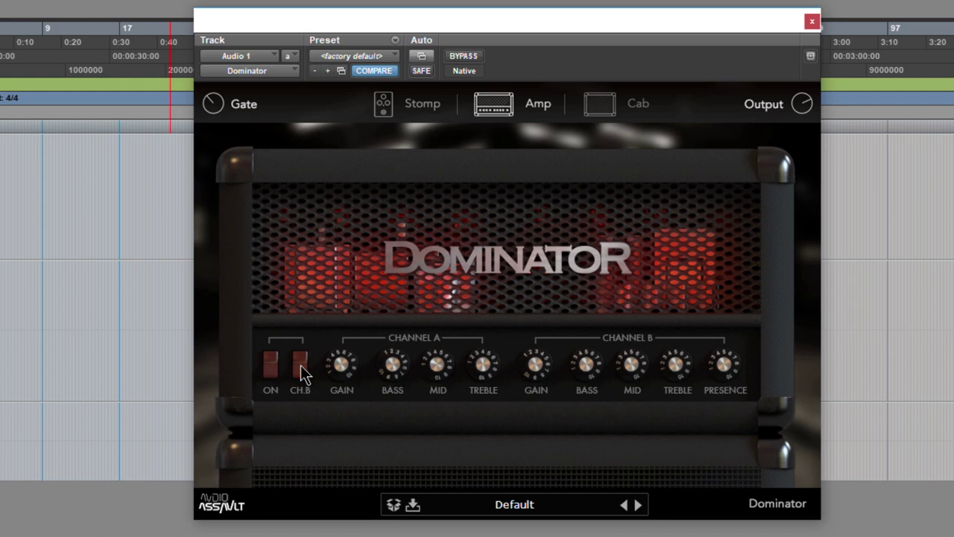
left_click(301, 369)
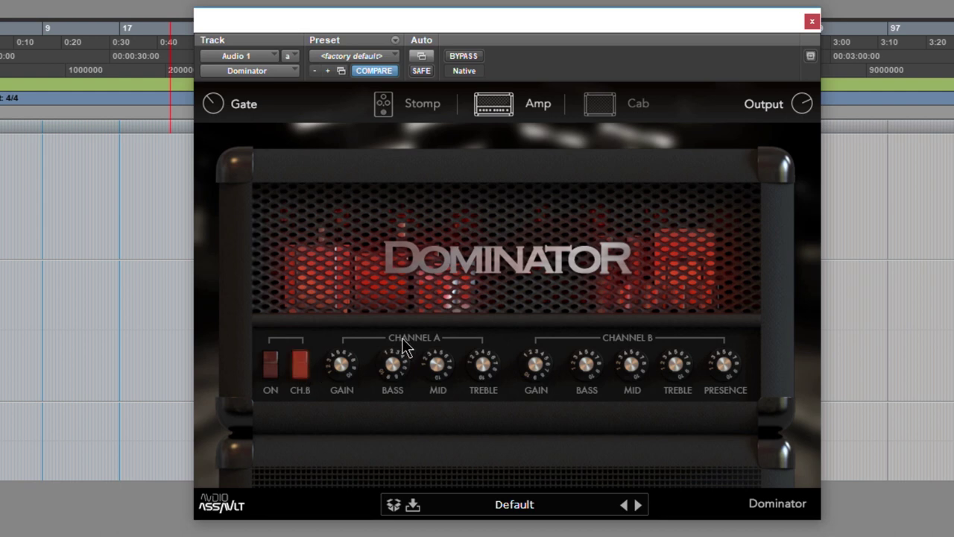
left_click(301, 371)
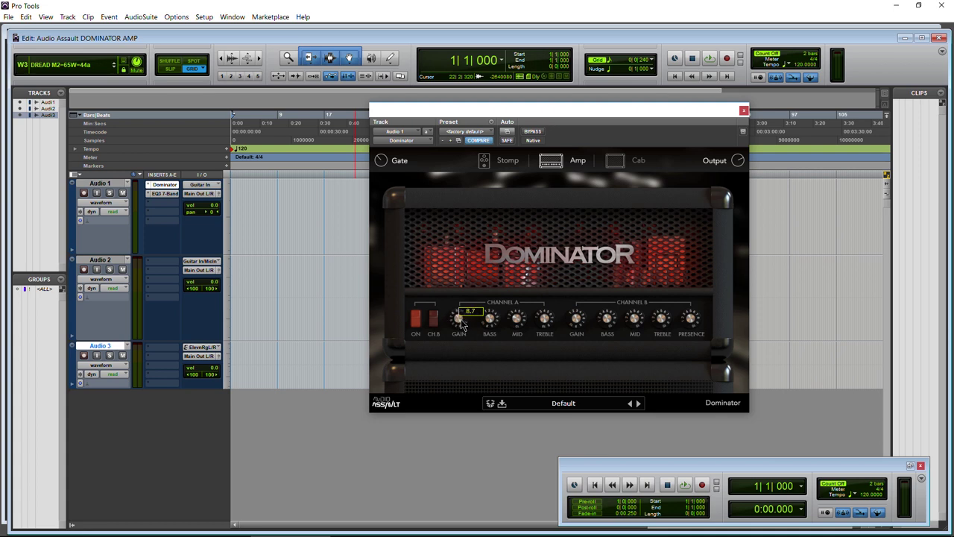
Return to the stomp section and replace the Distortion pedal in the fourth slot with another effect
left_click(496, 169)
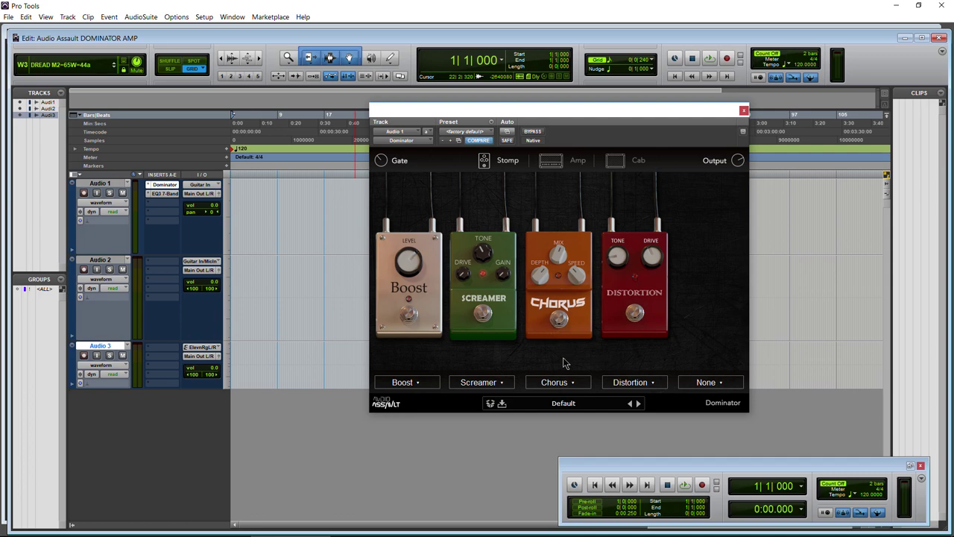
left_click(627, 384)
left_click(642, 474)
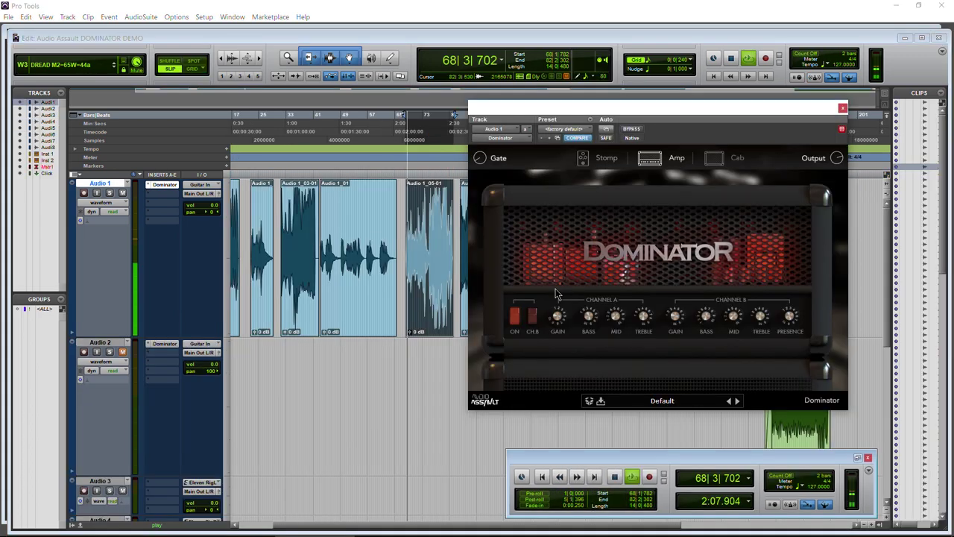
Sweep the Channel A gain up and back down and adjust the Channel A bass while the selected clip plays
mouse_move(558, 322)
left_mouse_down()
mouse_move(560, 302)
mouse_move(557, 320)
left_mouse_up()
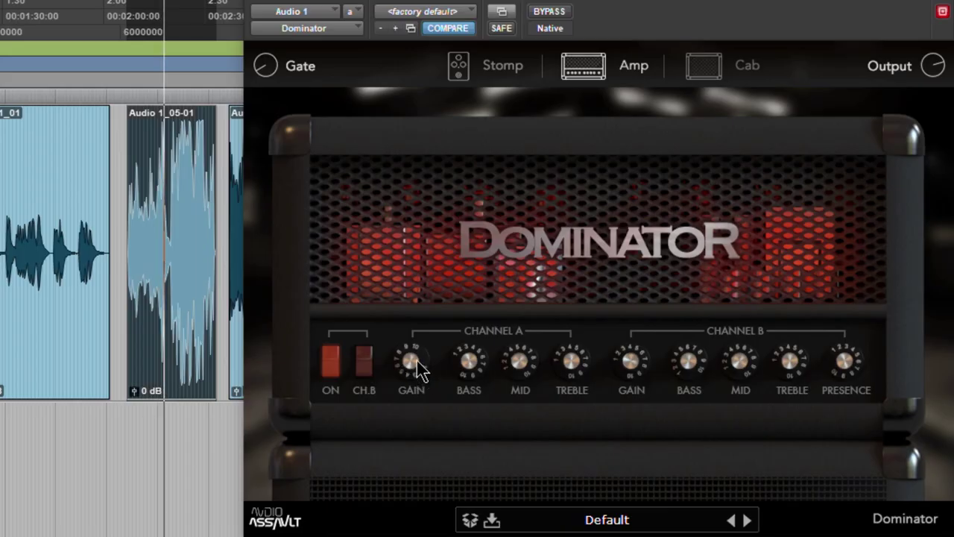
left_click_drag(417, 359, 417, 390)
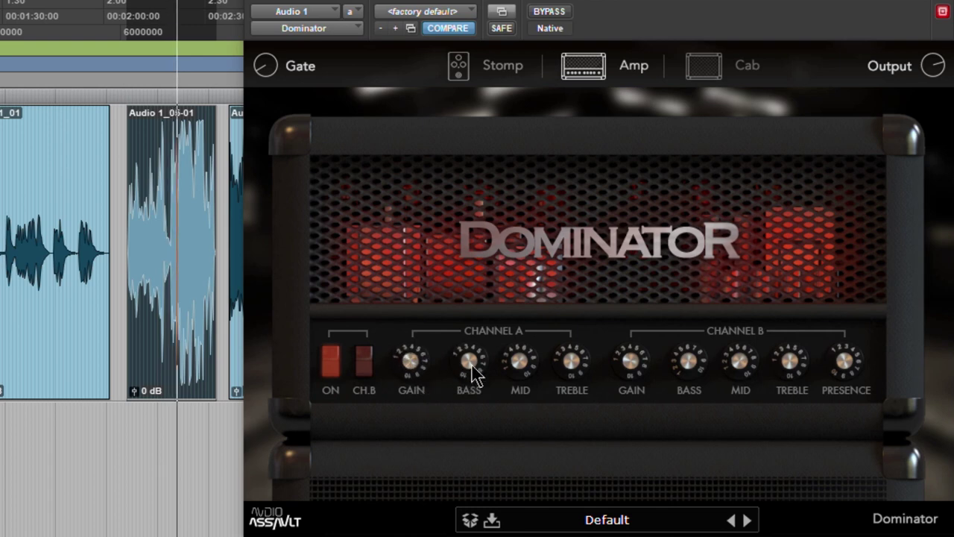
left_click_drag(472, 362, 471, 350)
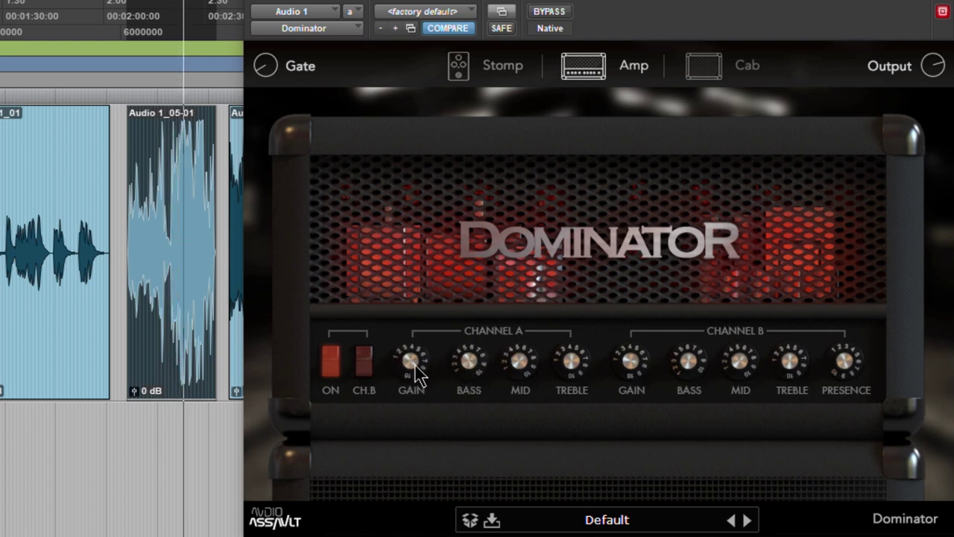
left_click_drag(413, 365, 413, 399)
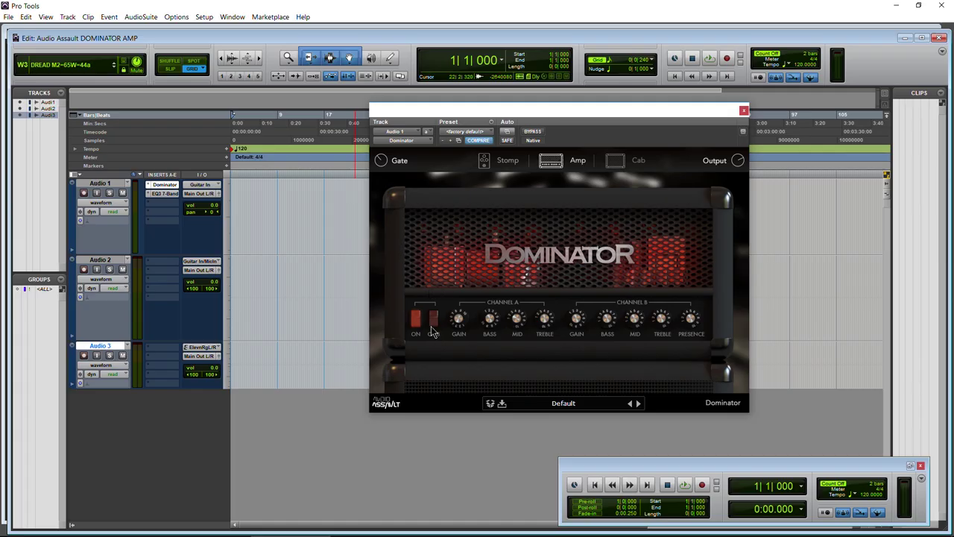
Switch the amp to Channel B and adjust the Channel B gain
left_click(432, 320)
left_click_drag(576, 330, 581, 311)
left_click_drag(573, 321, 573, 310)
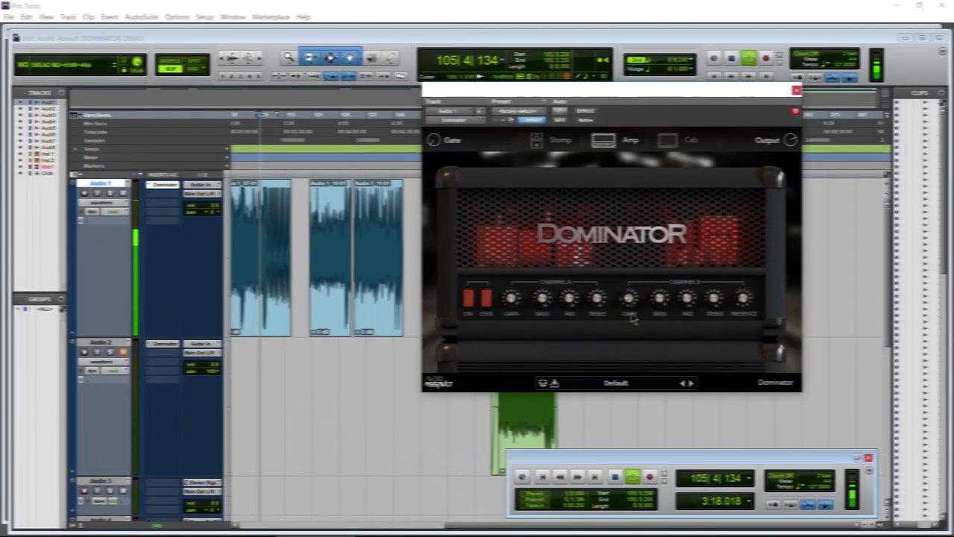
Audition Channel B while raising its gain past about 9.4, and readjust the gain after playback
left_click_drag(627, 303, 633, 276)
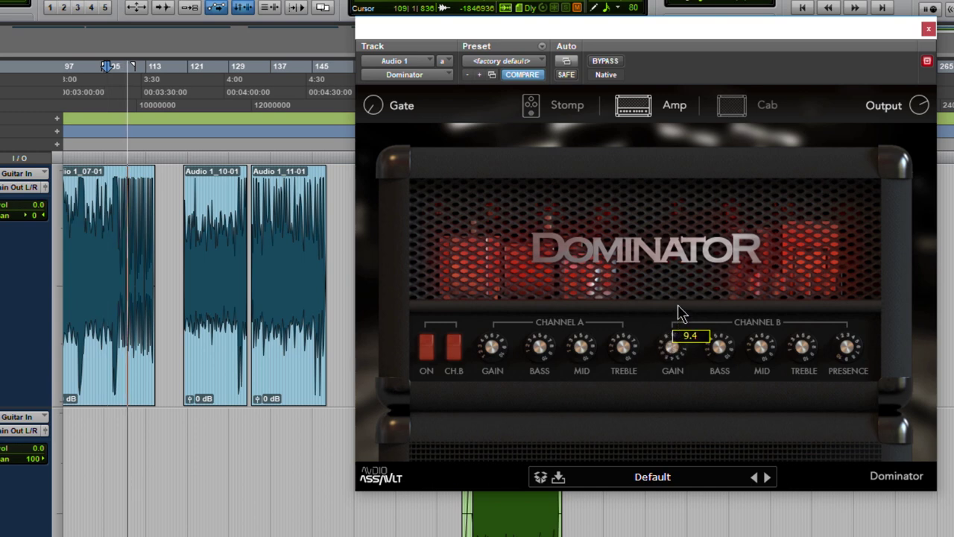
left_click_drag(680, 313, 678, 315)
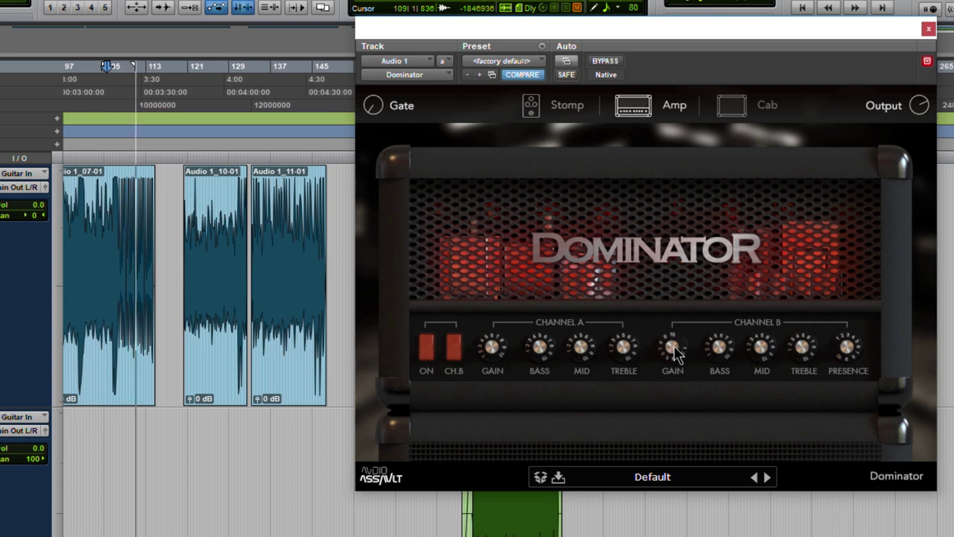
mouse_move(578, 322)
left_mouse_down()
mouse_move(579, 343)
mouse_move(580, 334)
left_mouse_up()
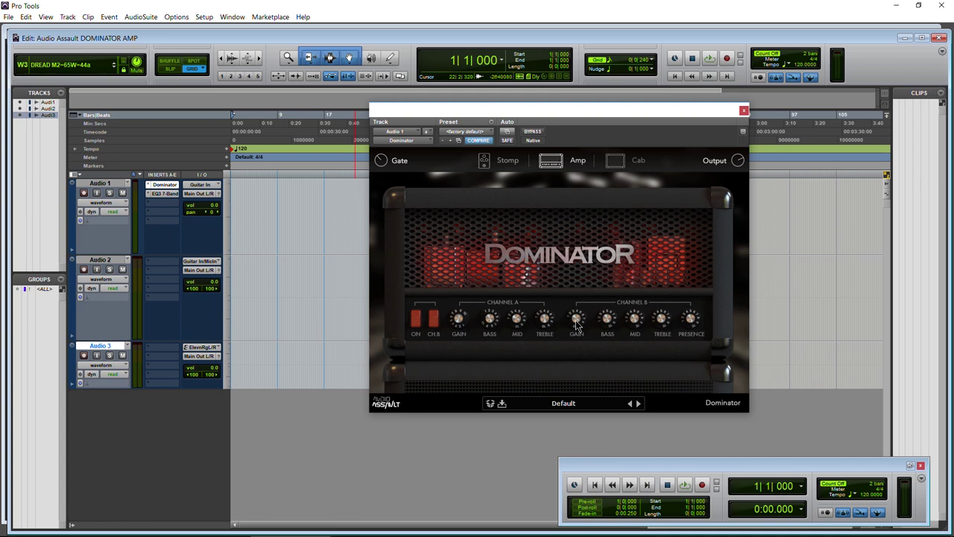
left_click_drag(578, 325, 572, 318)
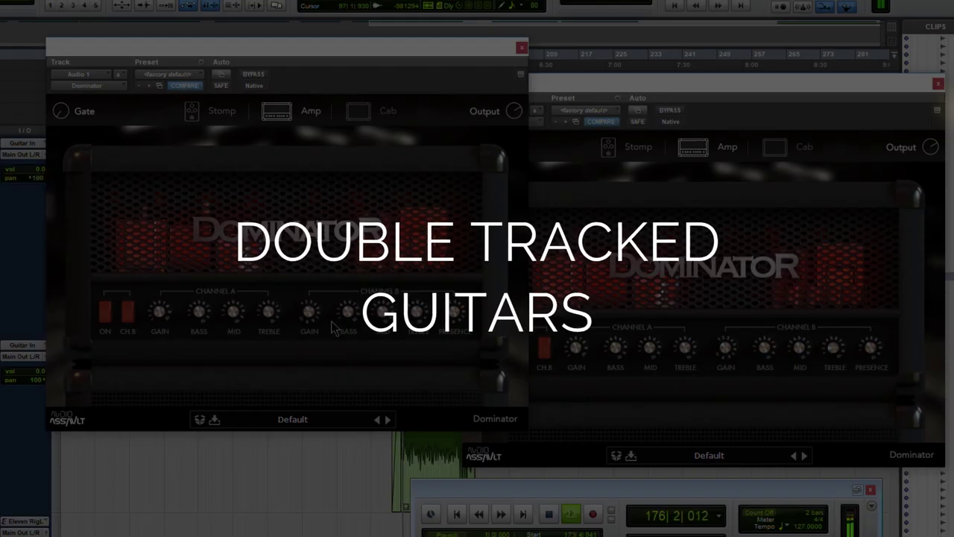
Adjust the Channel B gain on the Audio 1 and Audio 2 Dominator instances for the double-tracked guitars
left_click_drag(429, 316, 432, 319)
left_click_drag(727, 346, 728, 353)
left_click_drag(802, 380, 805, 384)
left_click_drag(200, 328, 203, 317)
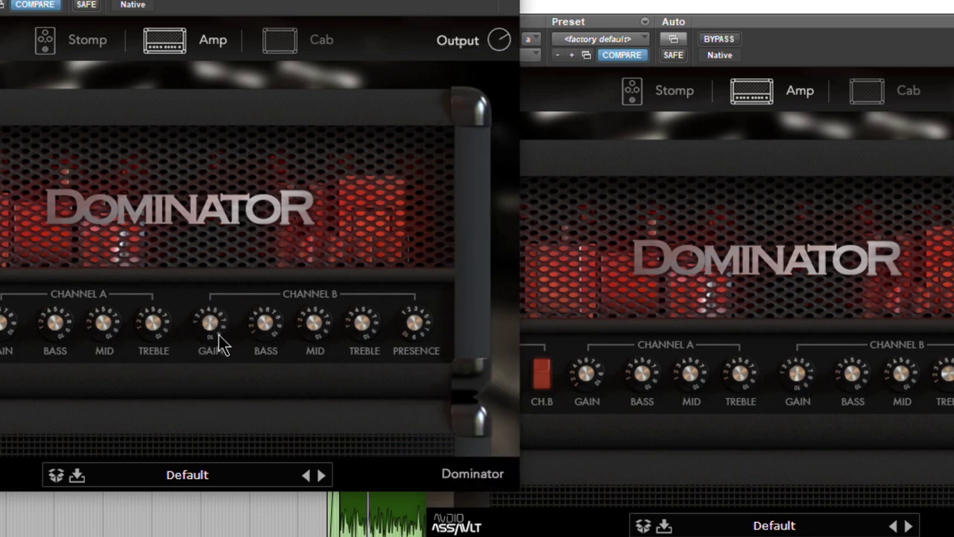
Raise the Channel B gain to about 10 on both the Audio 1 and Audio 2 amps during playback
left_click_drag(218, 335, 218, 313)
left_click(797, 370)
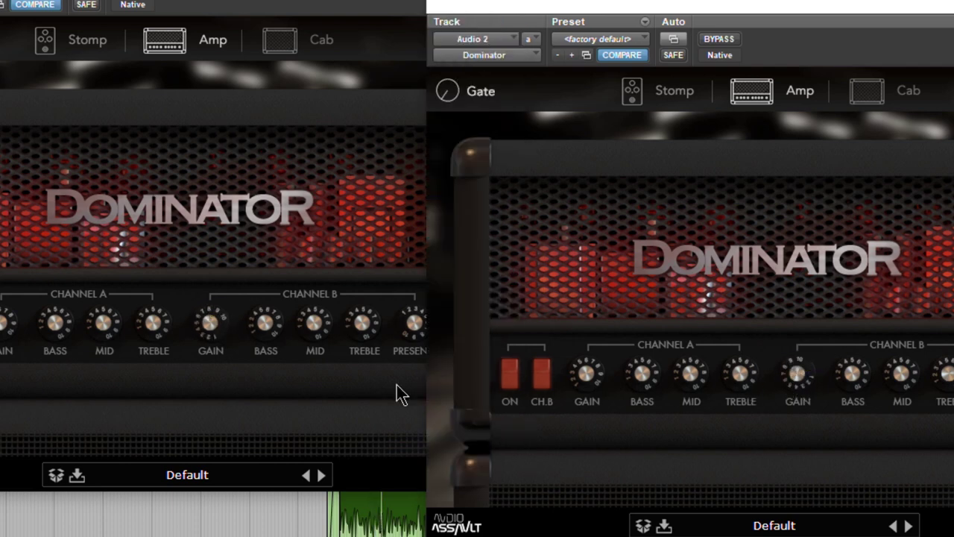
left_click(219, 335)
left_click(799, 371)
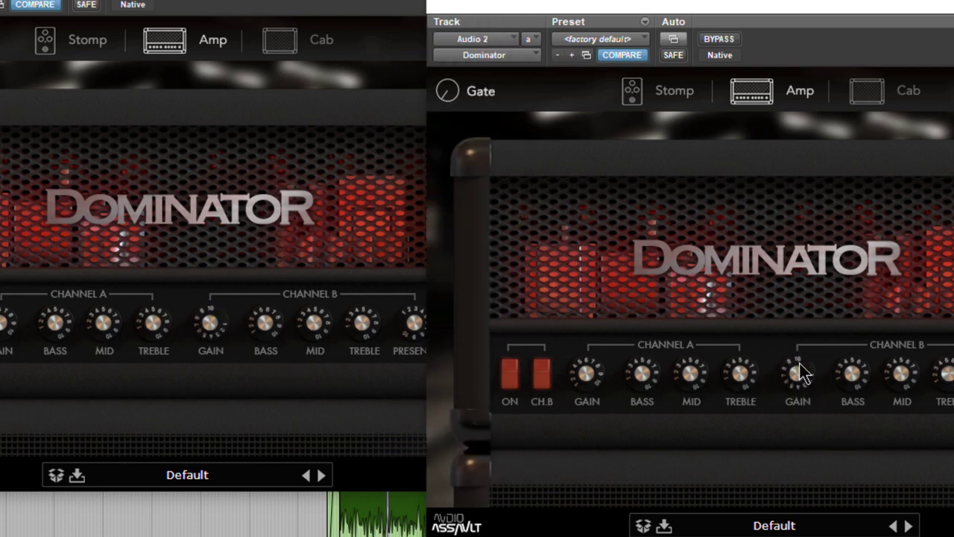
Lower the Channel B gain on both double-tracked amps, bringing the Audio 1 amp to about 4.3
left_click_drag(798, 375, 803, 411)
left_click(211, 327)
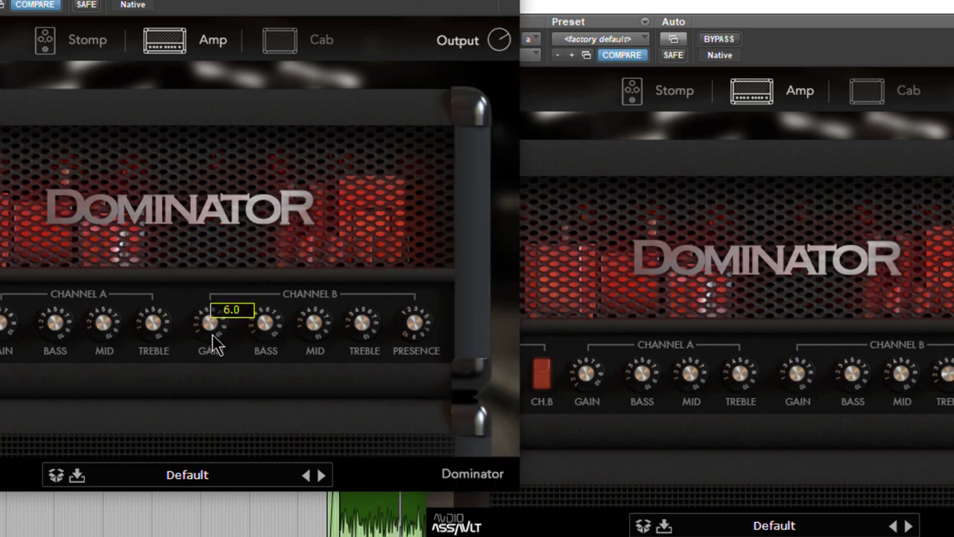
left_click(791, 368)
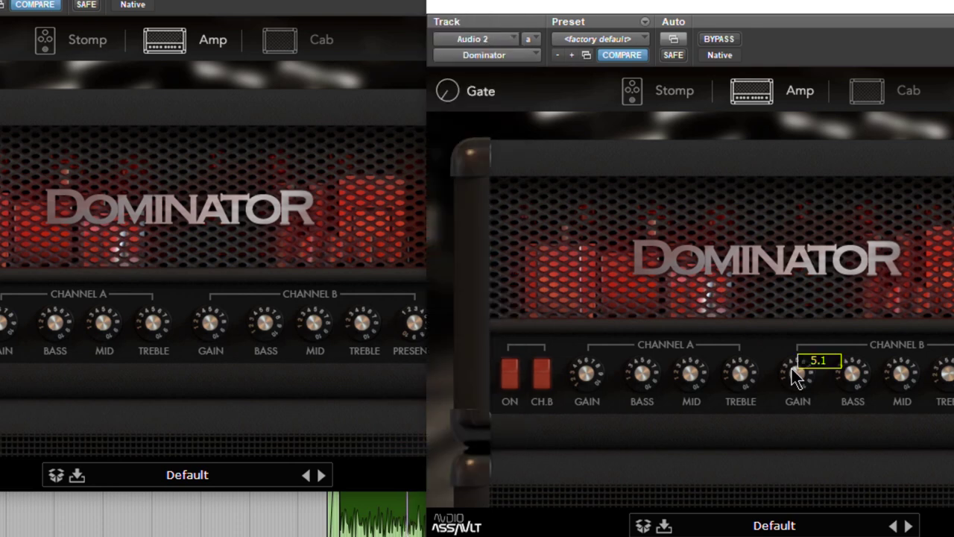
left_click(213, 332)
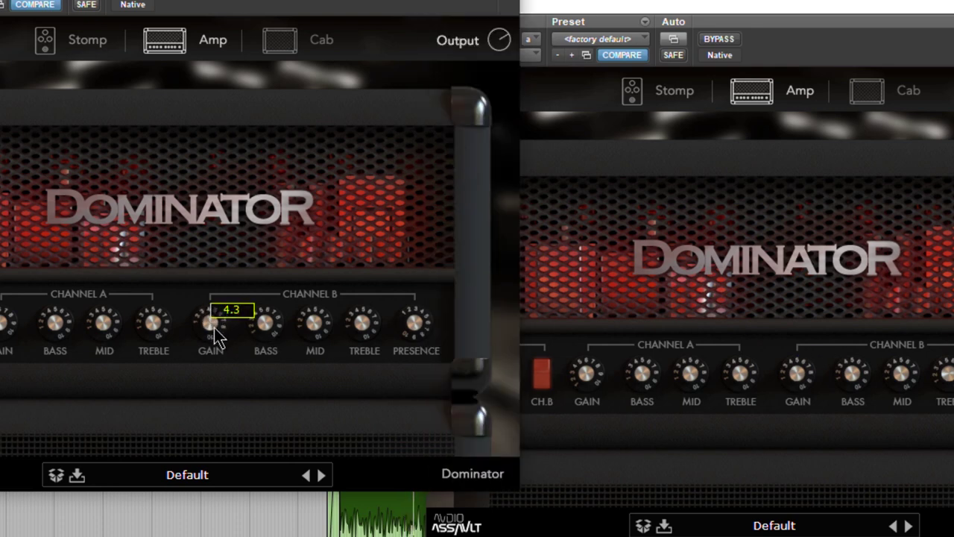
left_click_drag(796, 380, 806, 386)
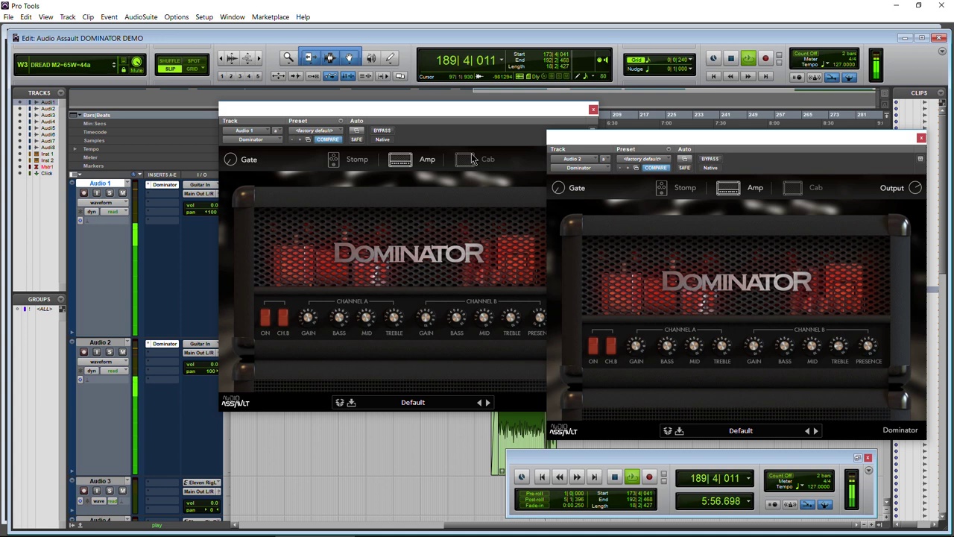
Show the cabinet section on both Dominator instances and set the Audio 2 cabinet to British 4x12
left_click(321, 40)
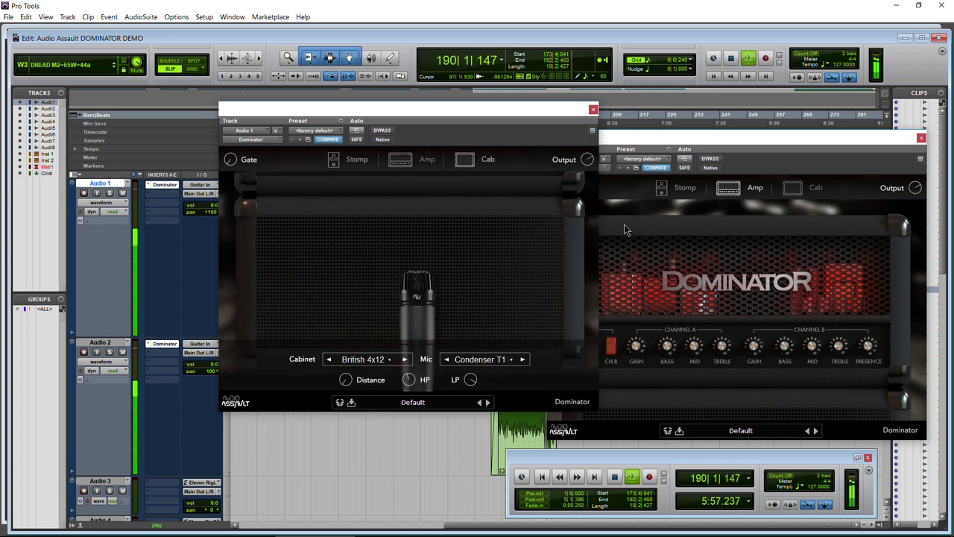
left_click(804, 191)
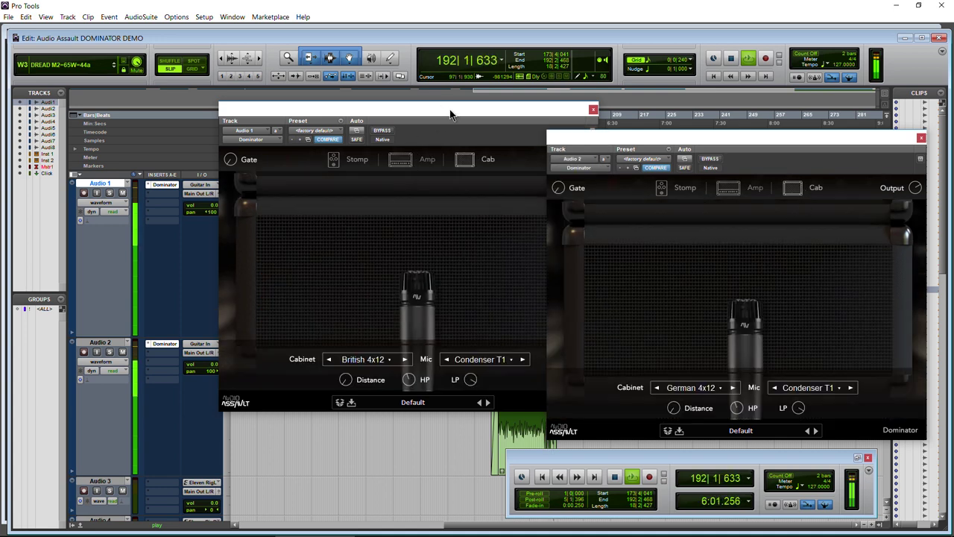
left_click_drag(439, 114, 408, 113)
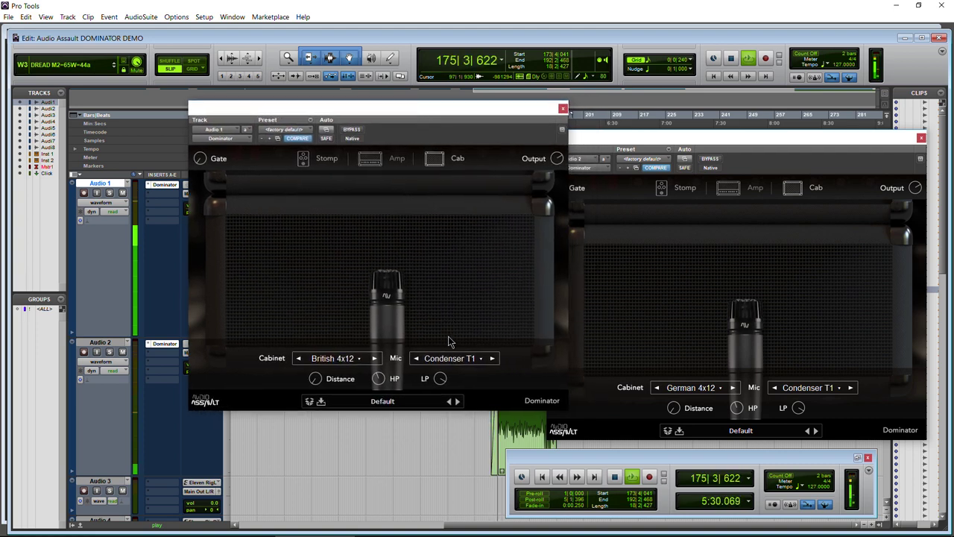
left_click(715, 388)
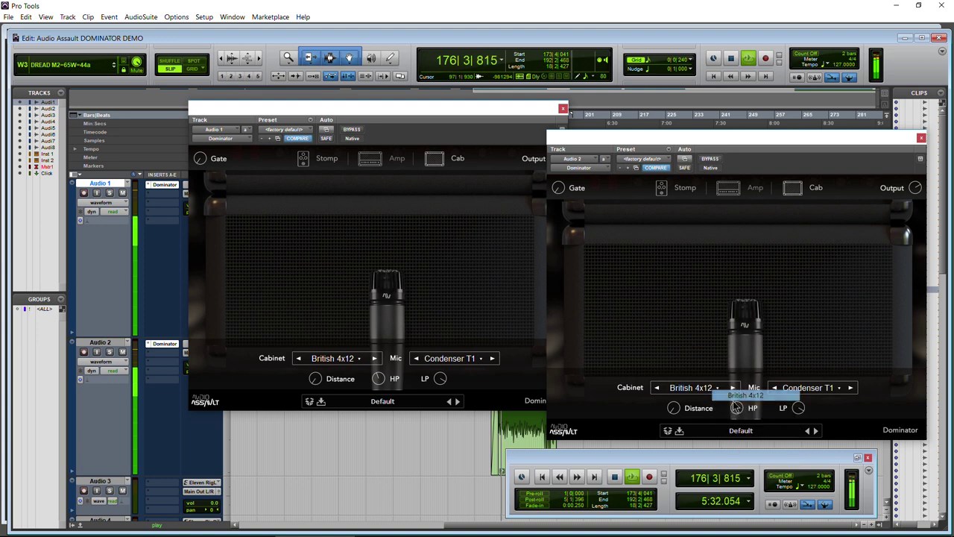
left_click(734, 395)
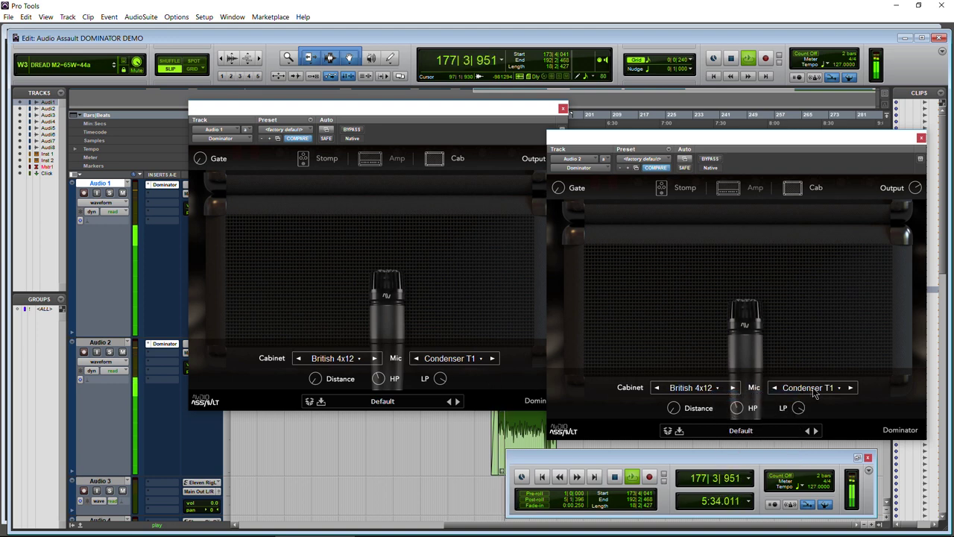
Set the cabinet mic to Dynamic 57 on both the Audio 2 and Audio 1 instances, and return both to the amp section
left_click(814, 389)
left_click(841, 394)
left_click(452, 358)
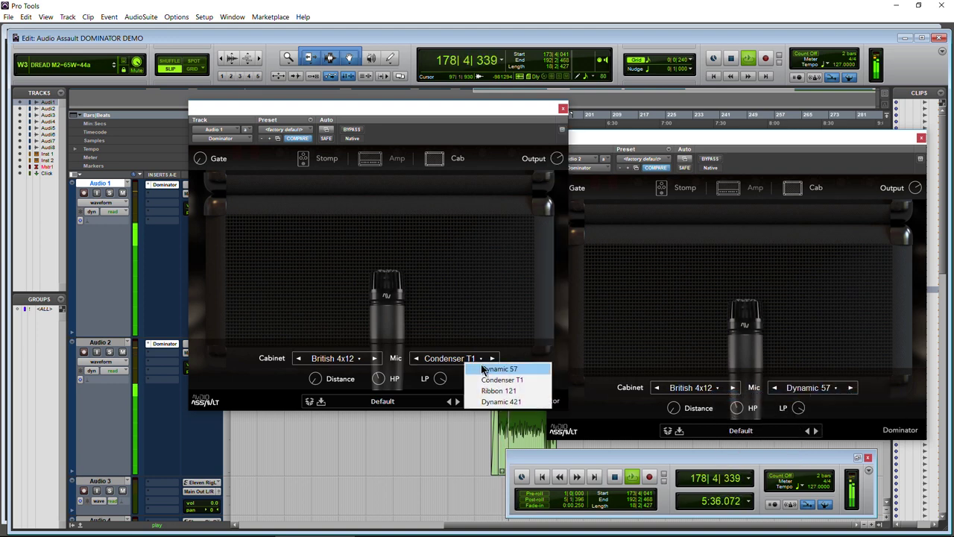
left_click(483, 367)
left_click(728, 190)
left_click(383, 162)
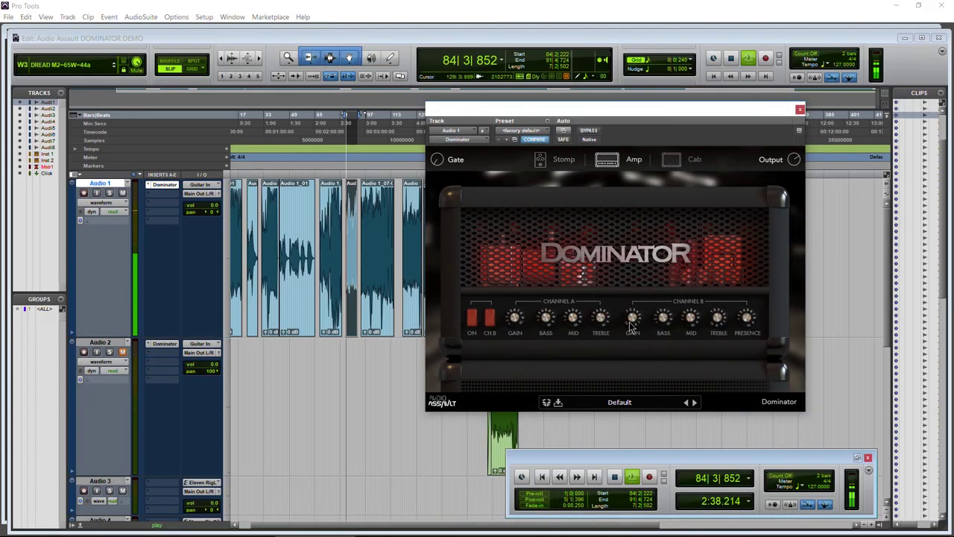
Adjust the Channel B gain on the Audio 1 amp during playback and bring its treble to about 3.7
mouse_move(633, 318)
left_click_drag(633, 318, 639, 302)
left_click_drag(718, 322, 718, 307)
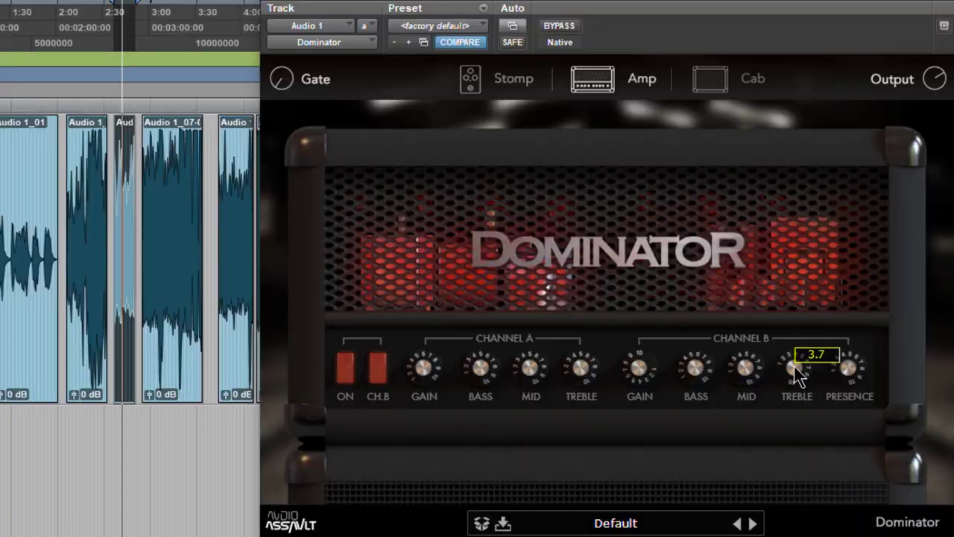
Fine-tune the Channel B treble and presence on the Audio 1 amp during playback, and readjust the gain
left_click_drag(798, 354, 795, 340)
left_click_drag(847, 366, 845, 334)
left_click_drag(797, 369, 799, 377)
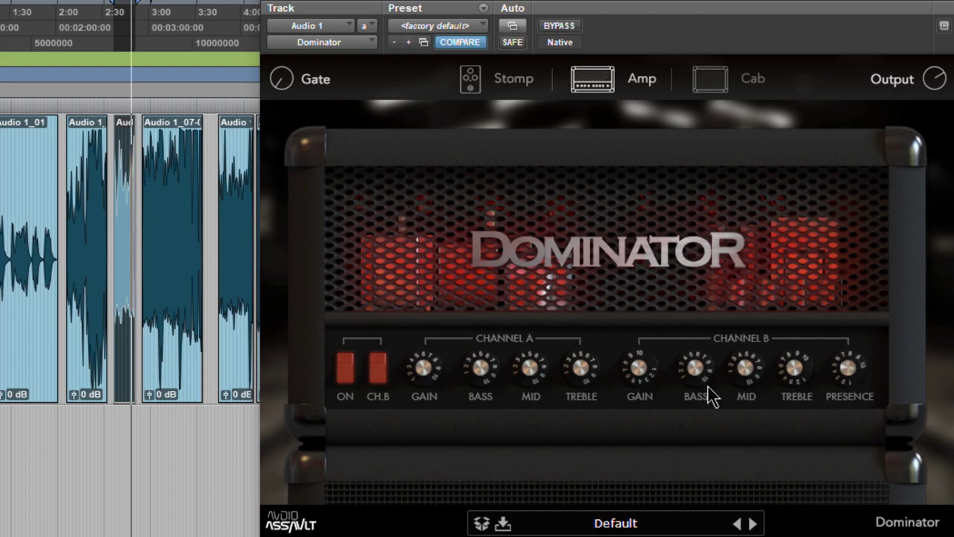
left_click_drag(639, 366, 643, 396)
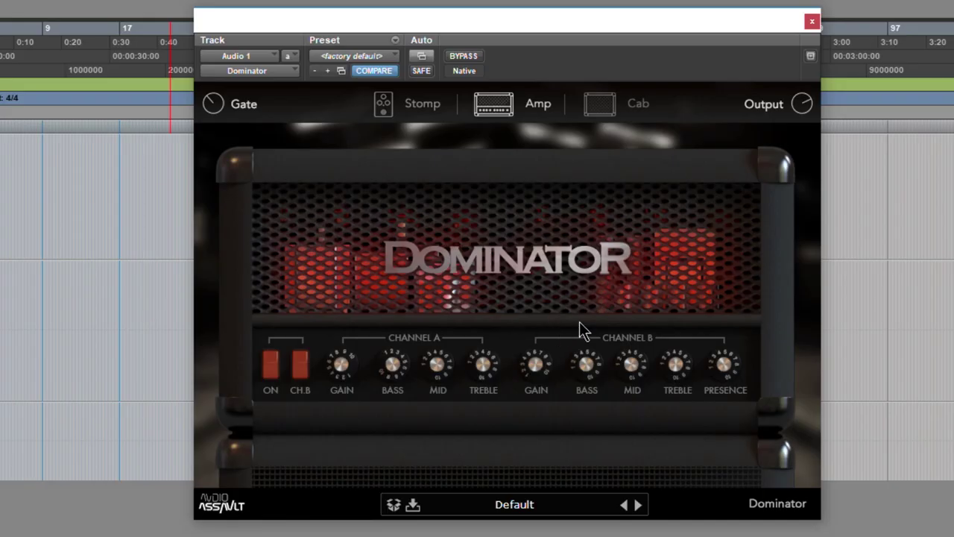
Audition the 80's Hair and Core 07 presets on the Audio 1 Dominator during playback
left_click(500, 513)
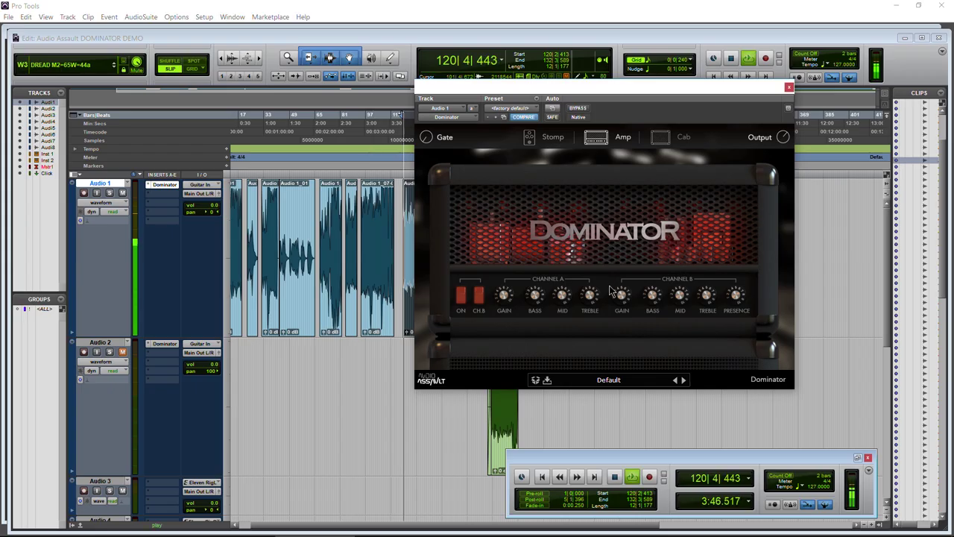
left_click(605, 380)
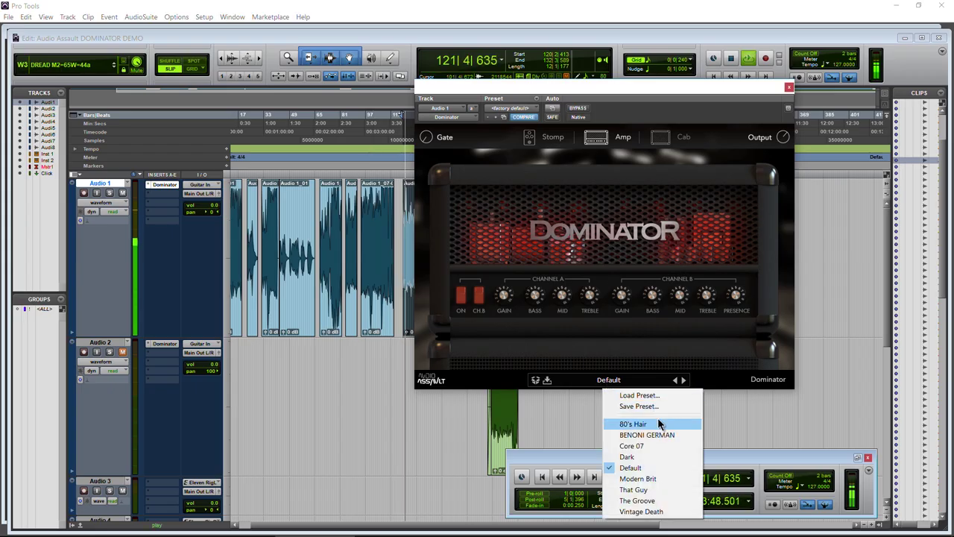
left_click(660, 422)
left_click(622, 381)
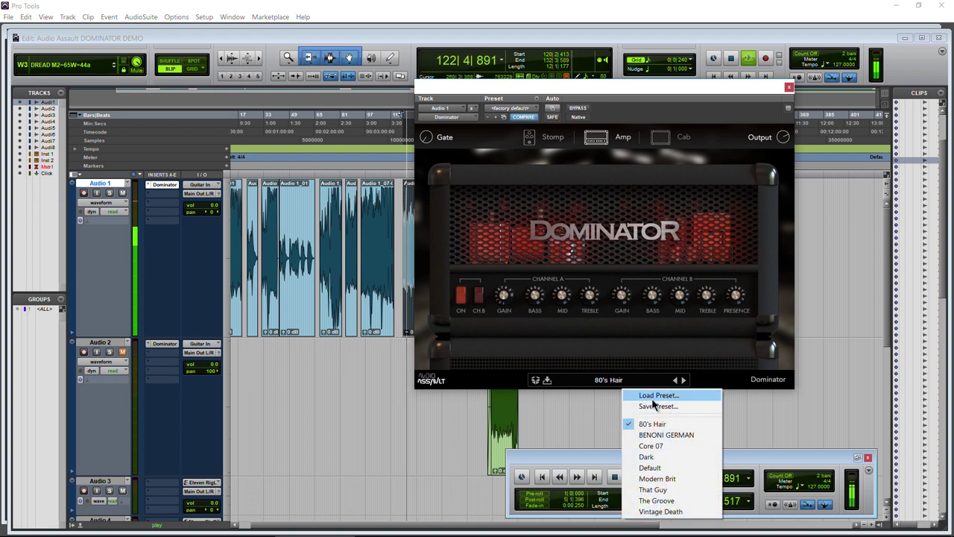
left_click(666, 445)
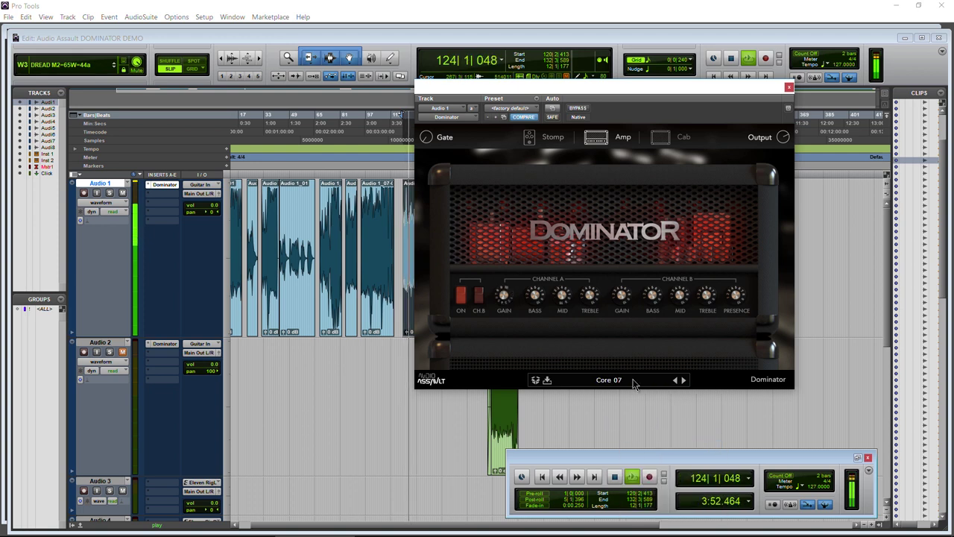
Audition the Dark, Modern Brit and The Groove presets on the Audio 1 Dominator during playback
left_click(633, 381)
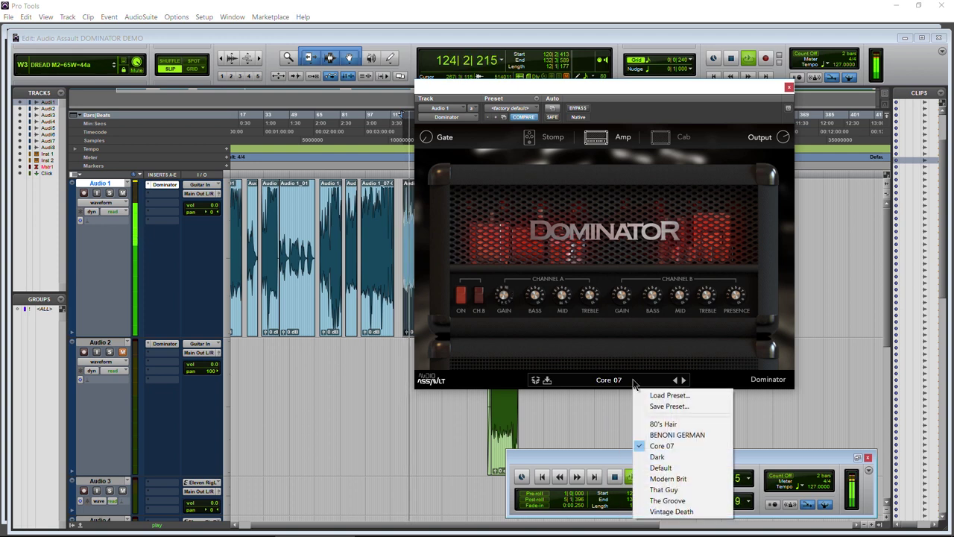
left_click(667, 456)
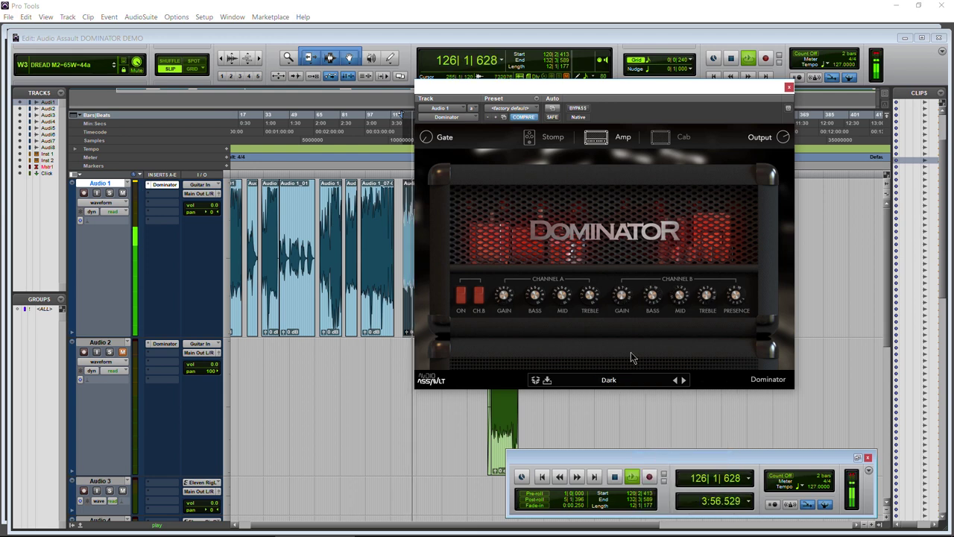
left_click(633, 381)
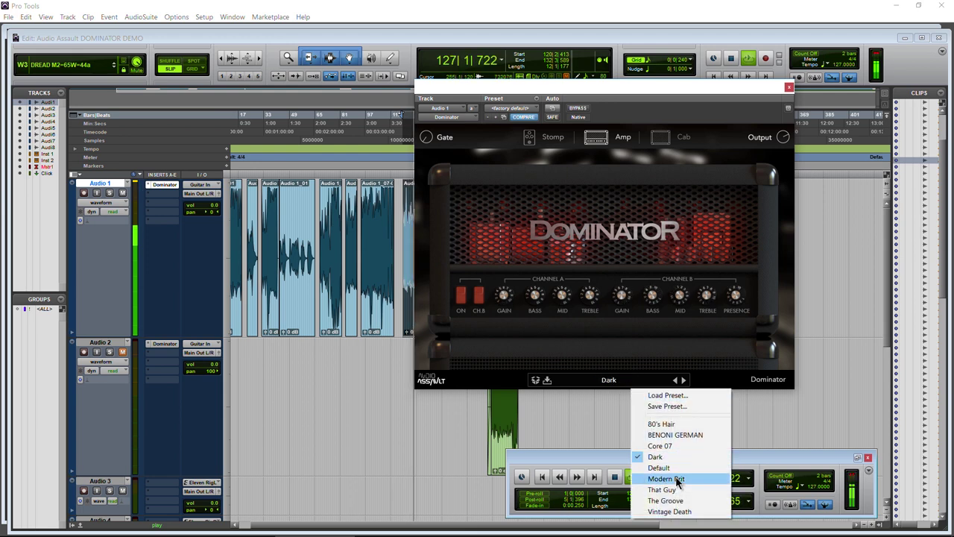
left_click(662, 478)
left_click(630, 382)
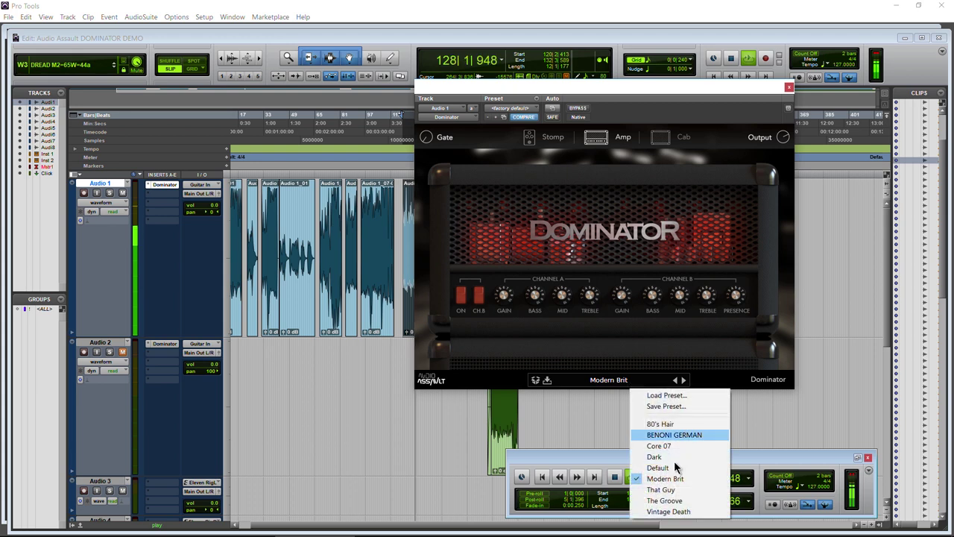
left_click(664, 500)
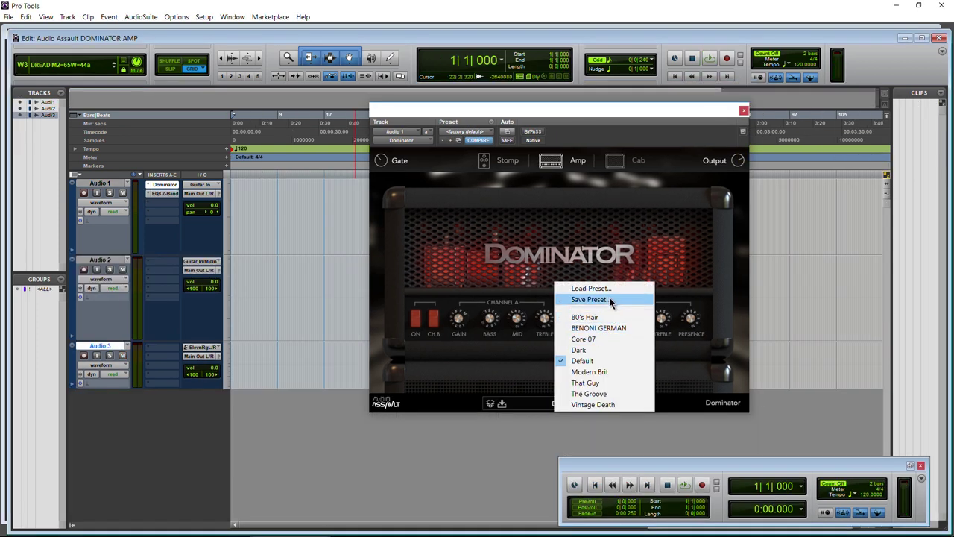
Select the Default preset in the DOMINATOR AMP session and set the cabinet to British 4x12 with the Dynamic 57 mic
left_click(597, 361)
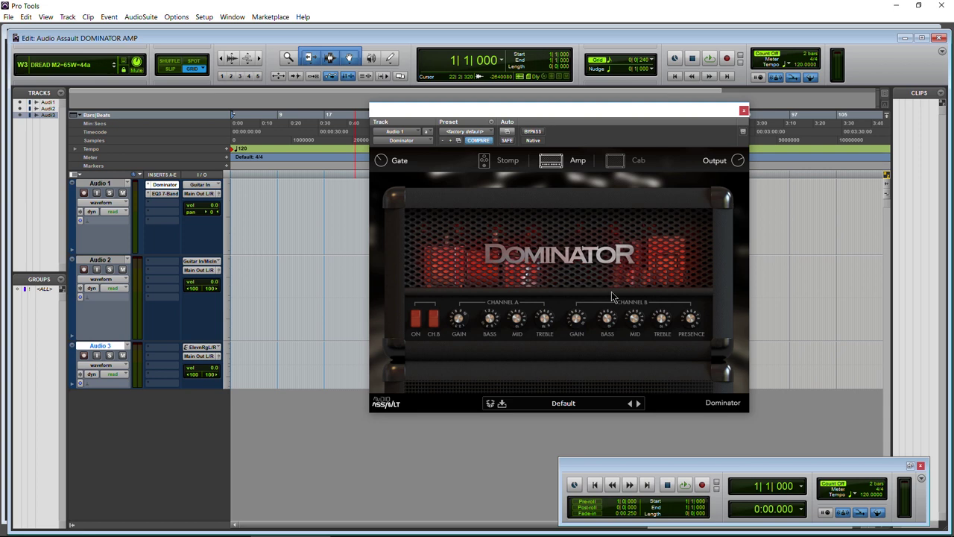
left_click(616, 163)
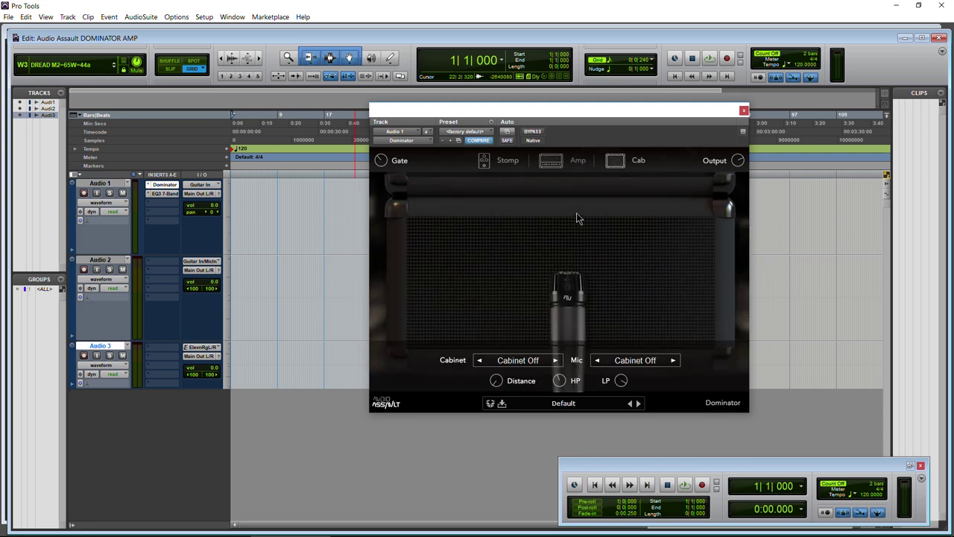
left_click(518, 360)
left_click(509, 361)
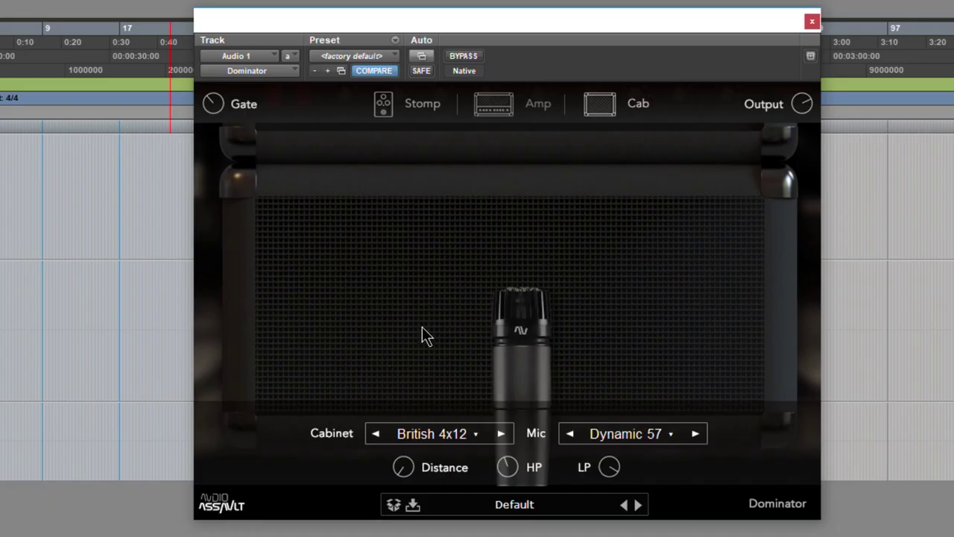
Reveal the speakers behind the cabinet grille, restore the grille, and look through the available cabinet models
left_click(350, 270)
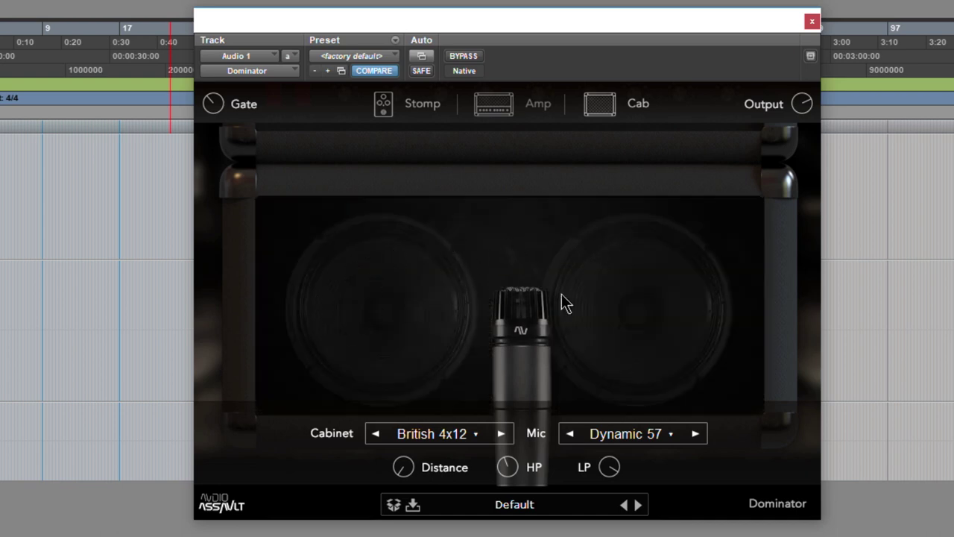
left_click(356, 257)
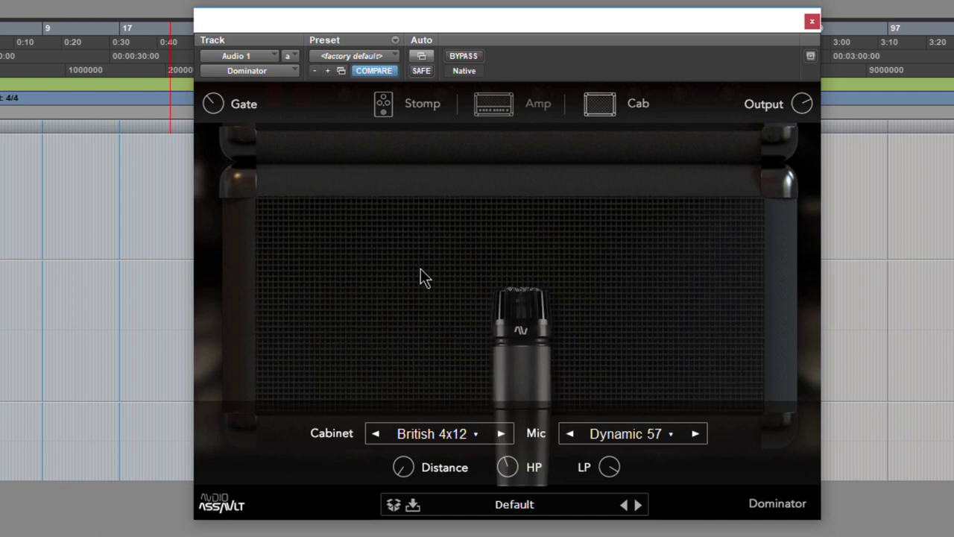
left_click(445, 439)
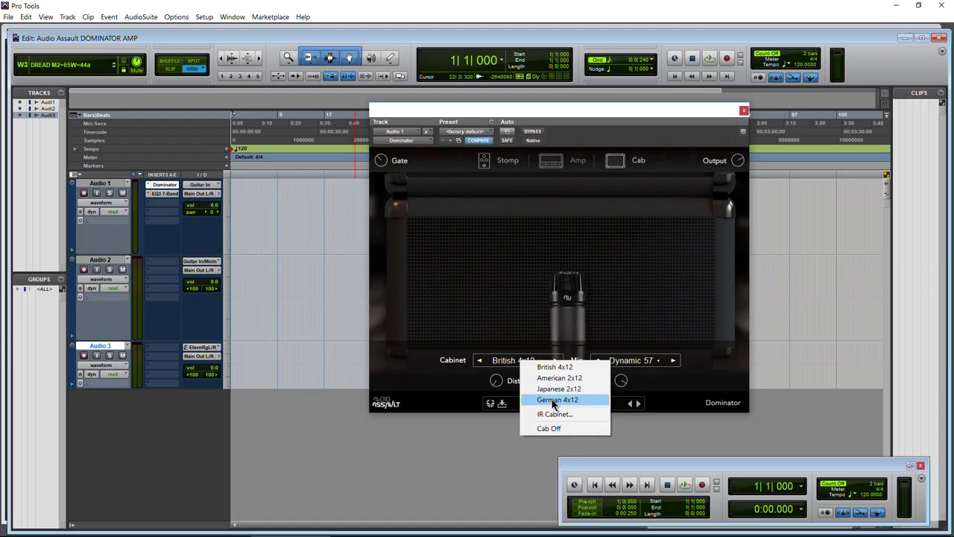
left_click(445, 440)
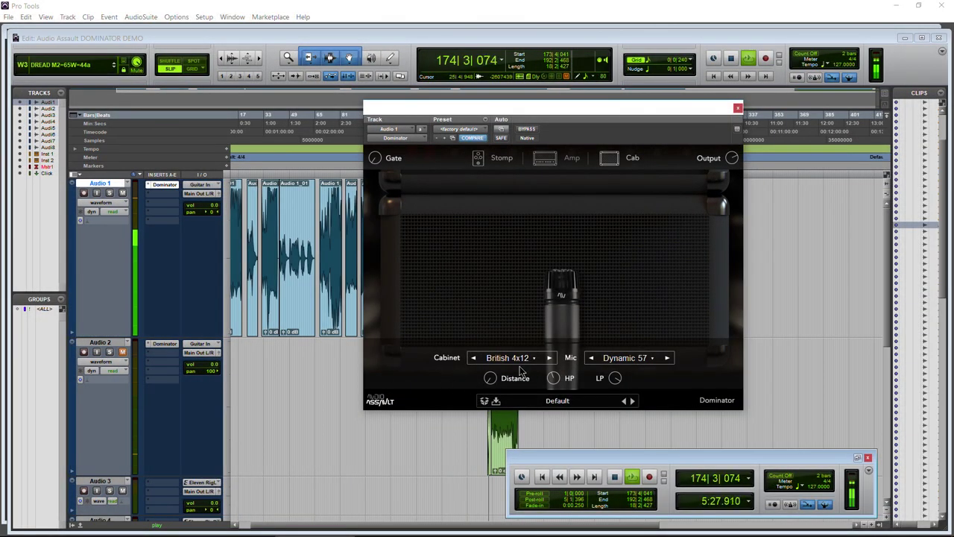
Switch the Audio 1 cabinet to American 4x12 during playback and go through the Japanese 2x12 and German 4x12 options
left_click(522, 361)
left_click(445, 374)
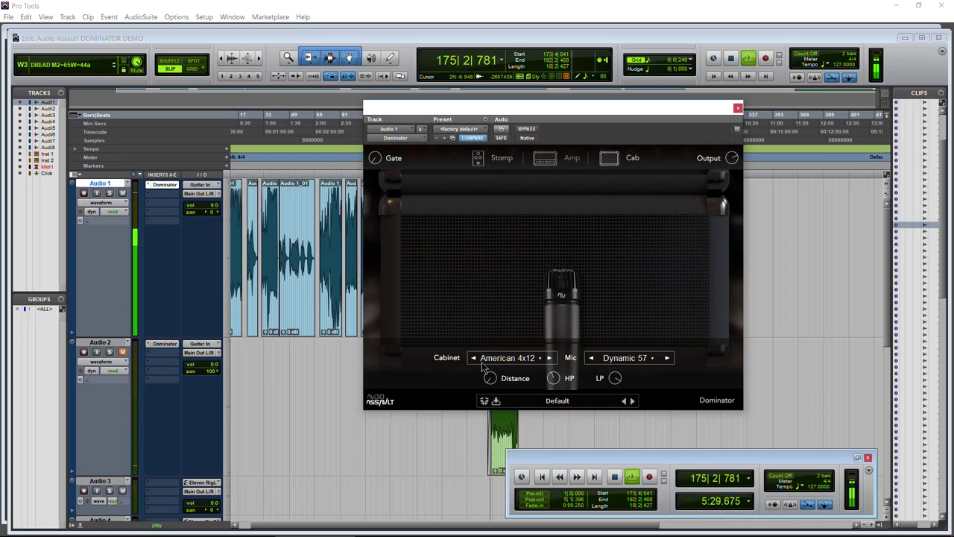
left_click(523, 359)
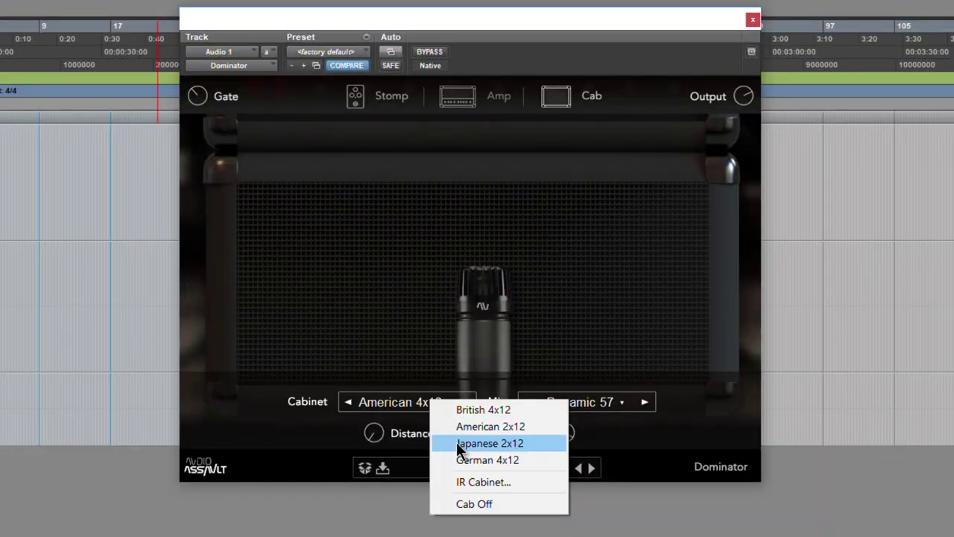
left_click(459, 447)
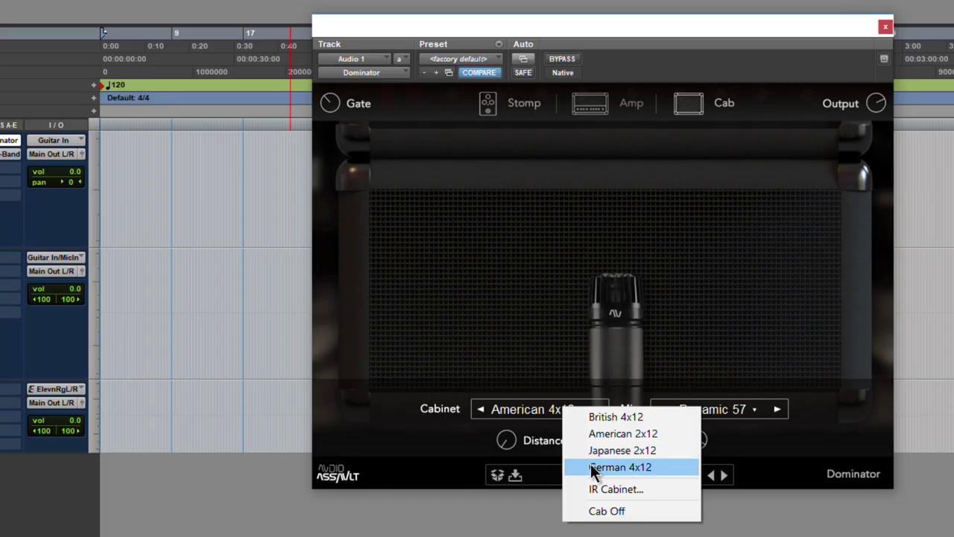
left_click(590, 467)
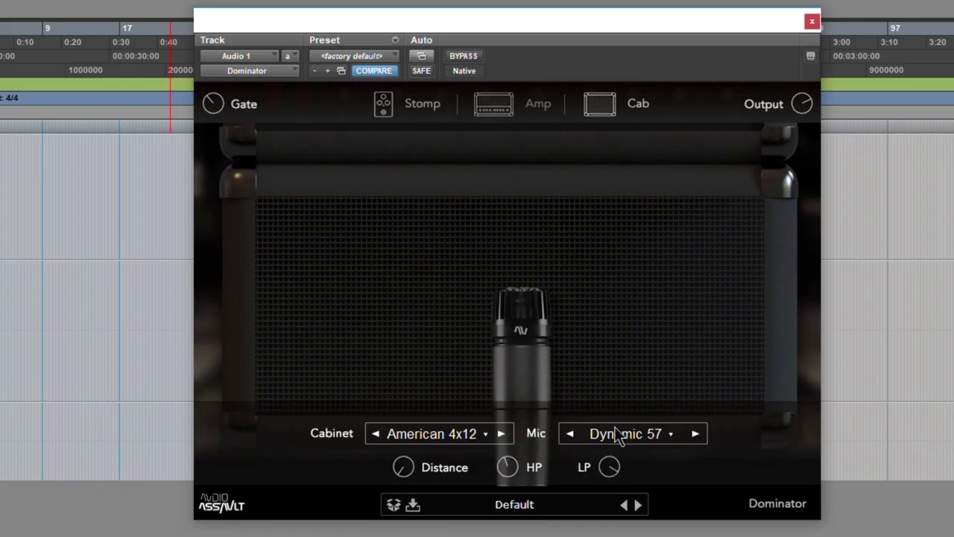
Review the microphone models for the American 4x12 cabinet, keeping Dynamic 57 selected
left_click(615, 436)
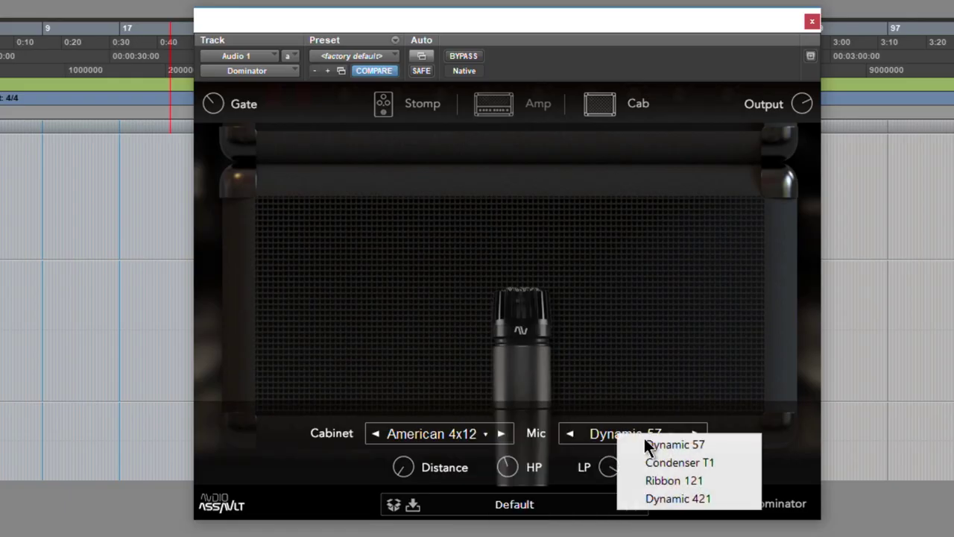
left_click(687, 446)
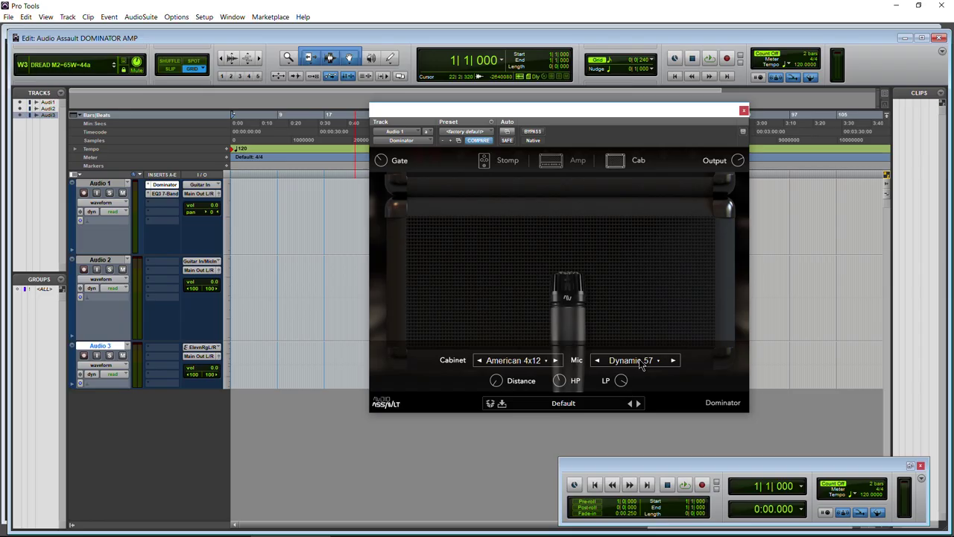
left_click(640, 362)
Look at the amp controls, return to the cabinet, and compare the Condenser T1 and Dynamic 57 mics on the American 4x12 during playback
left_click(549, 162)
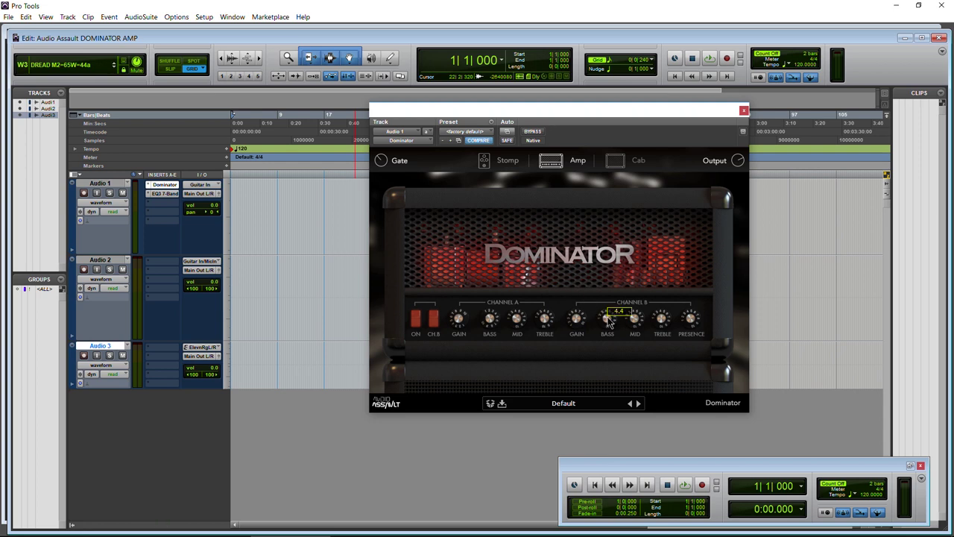
left_click(614, 161)
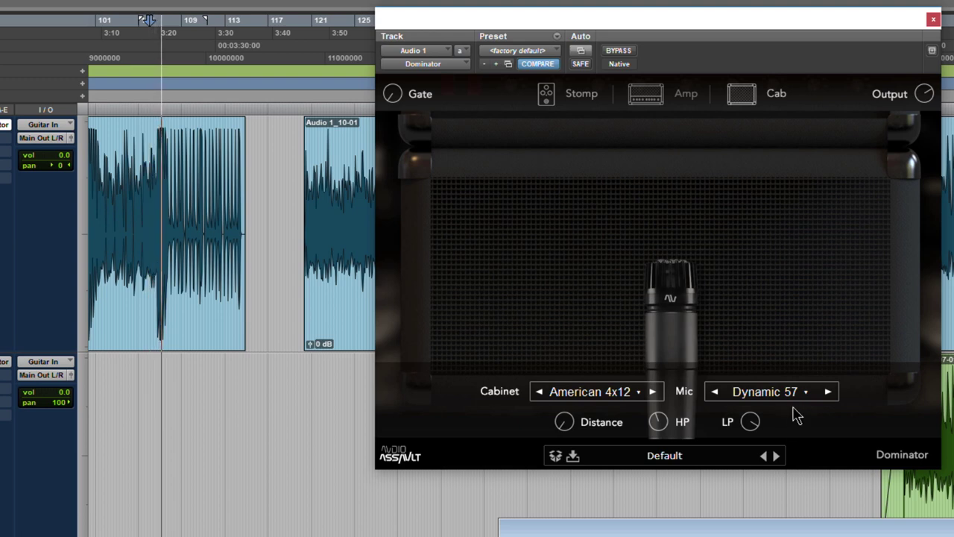
left_click(793, 397)
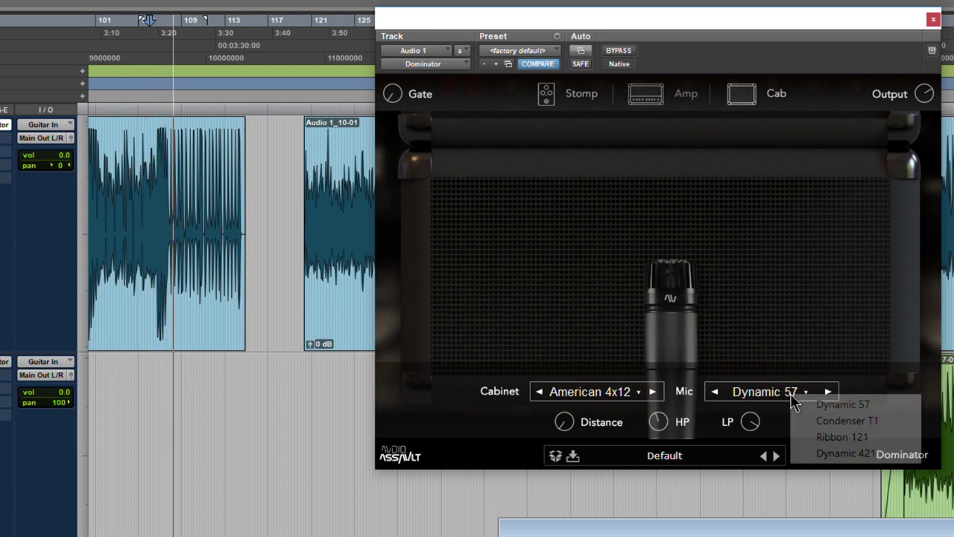
left_click(882, 420)
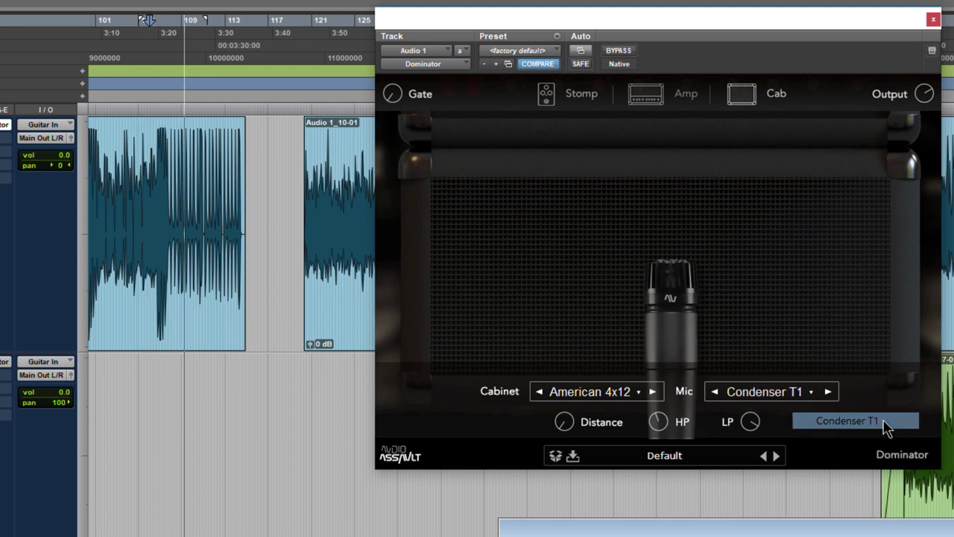
left_click(767, 400)
left_click(801, 404)
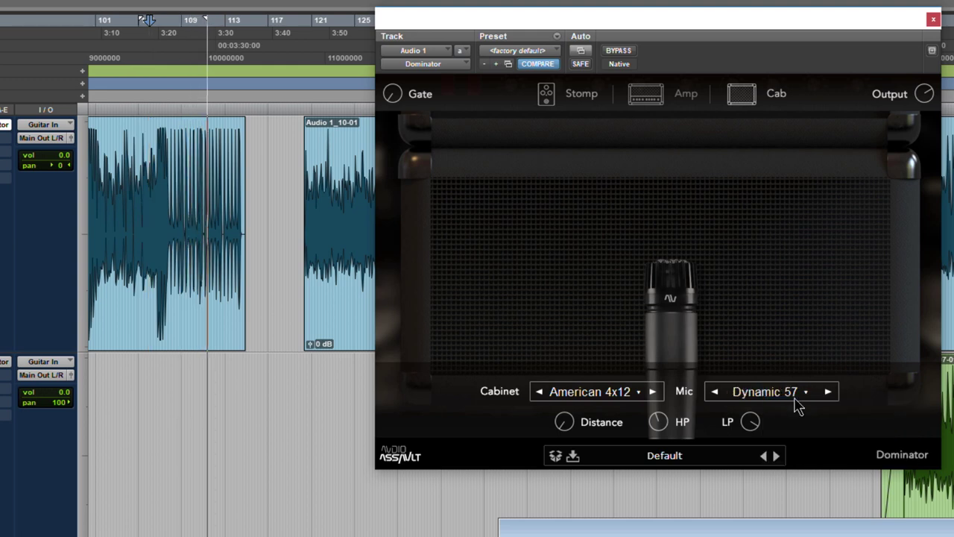
left_click(795, 399)
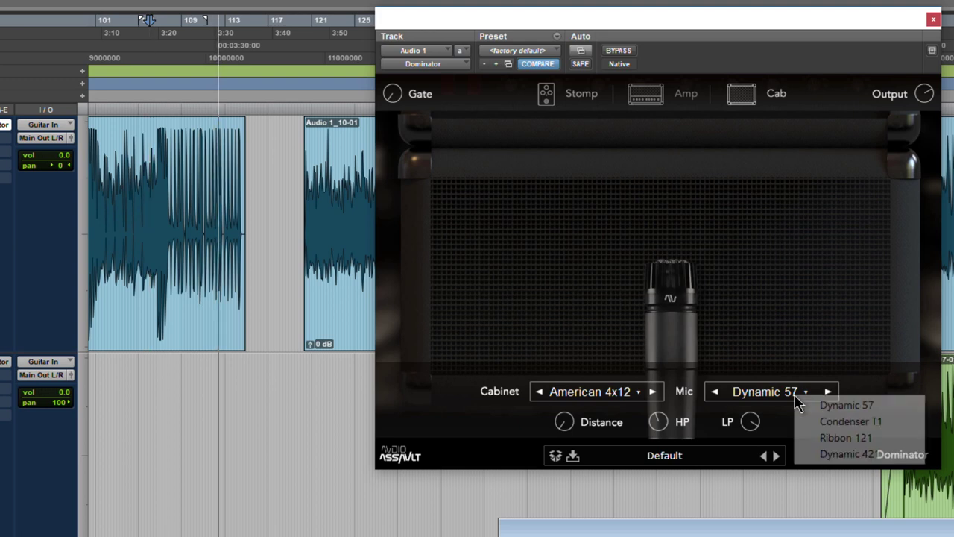
left_click(837, 422)
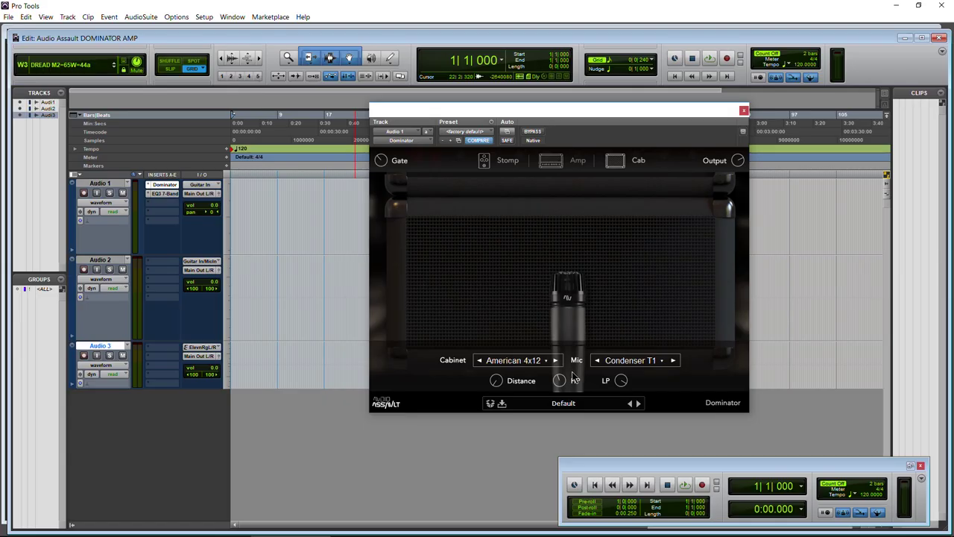
Audition the Dynamic 421 mic on the American 4x12 cabinet, and set the mic back to Dynamic 57
left_click(625, 361)
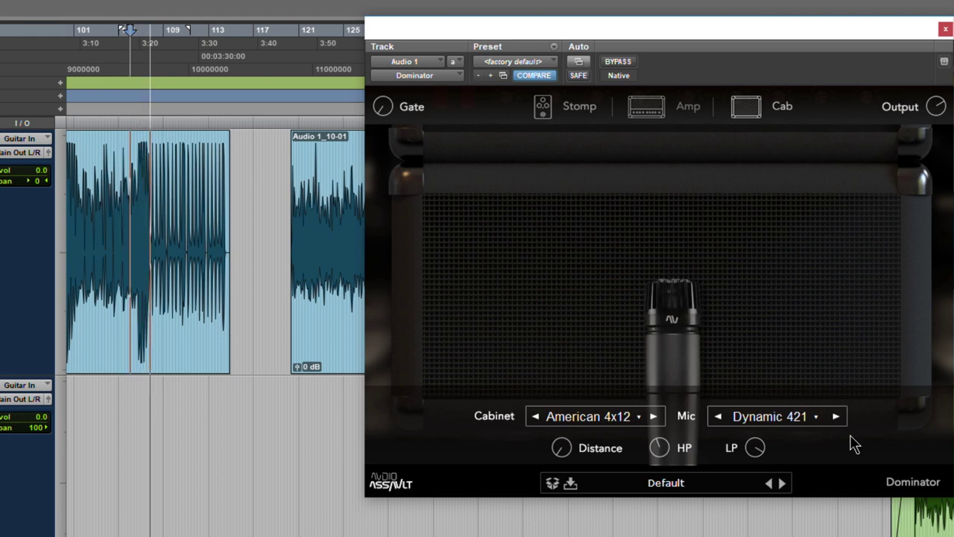
left_click(615, 418)
left_click(657, 427)
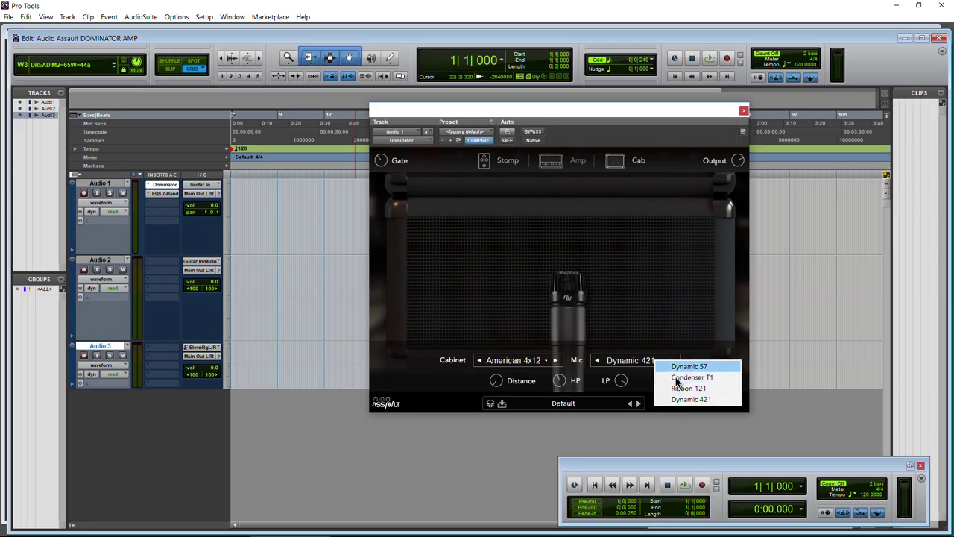
left_click(677, 369)
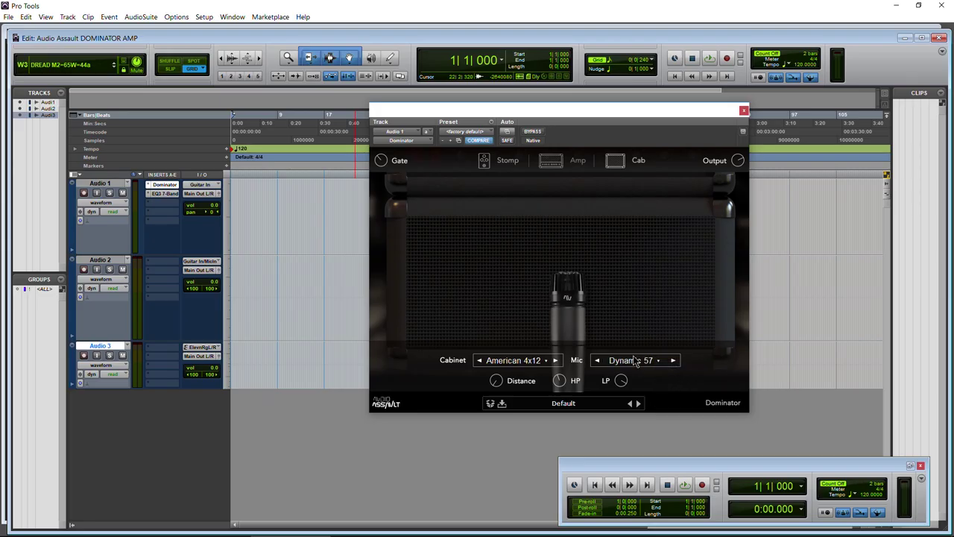
Move the mic around in front of the American 4x12 speakers during playback, switching to Condenser T1 and repositioning it
left_click_drag(569, 299, 445, 406)
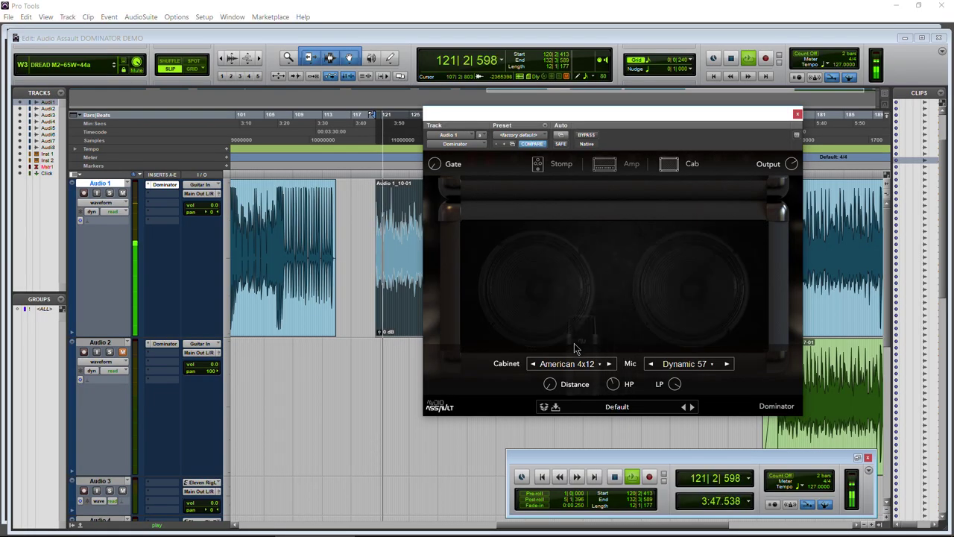
left_click_drag(575, 348, 620, 250)
left_click(690, 364)
left_click(707, 381)
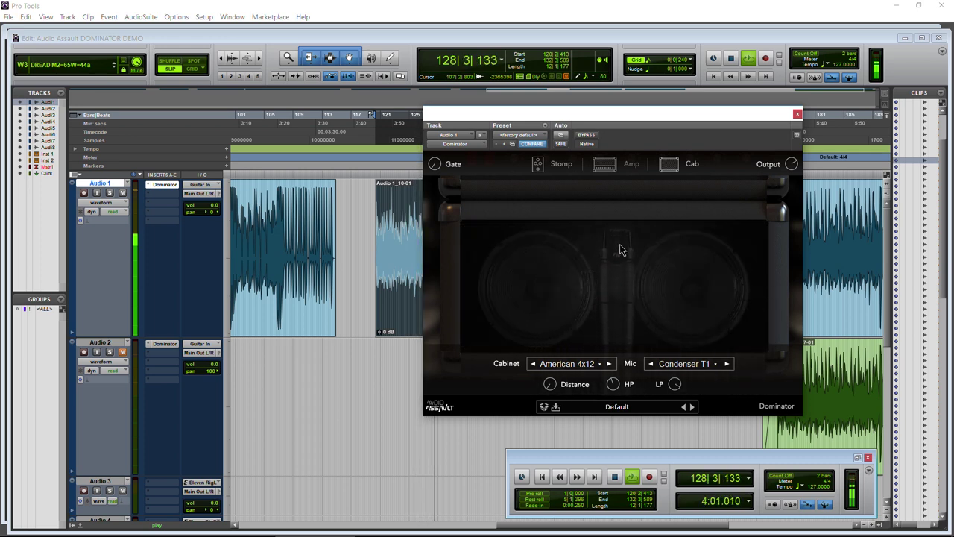
left_click_drag(616, 303, 614, 313)
Turn Audio 1's cabinet off, and compare the British 4x12 with the Cab Off option during playback
left_click(574, 365)
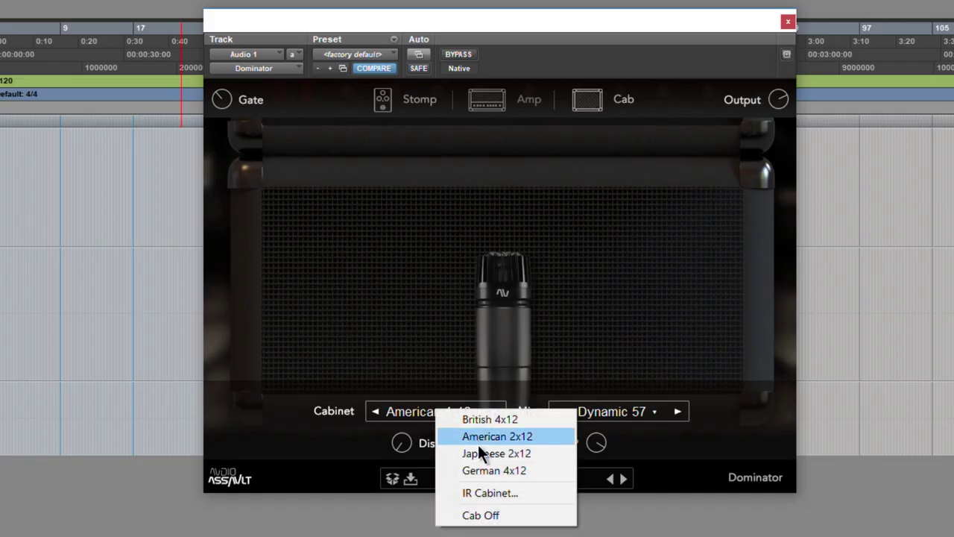
left_click(498, 516)
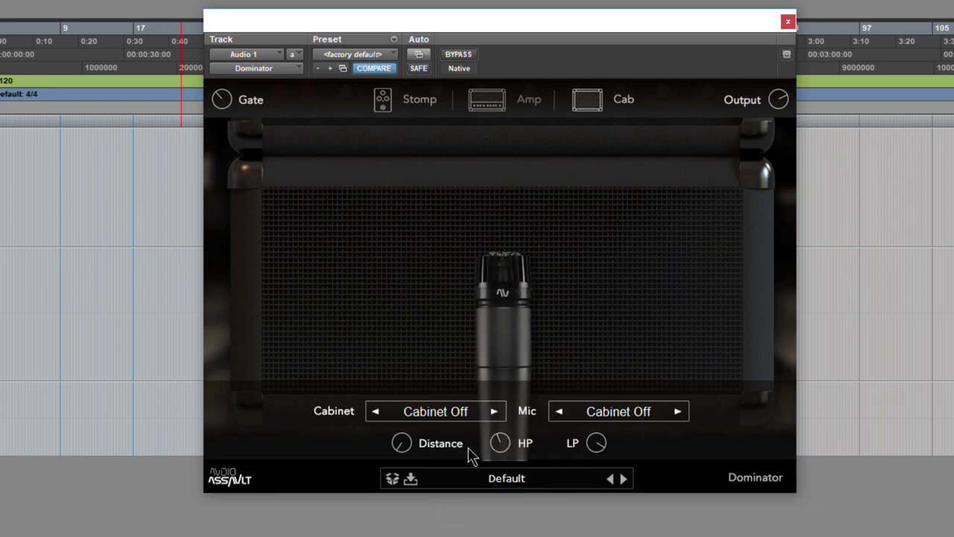
left_click(459, 420)
left_click(451, 423)
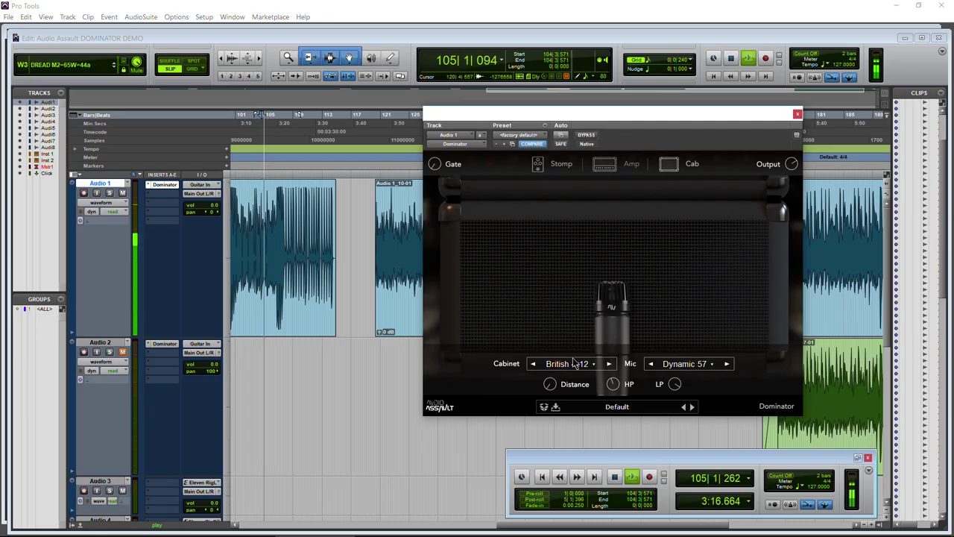
left_click(576, 365)
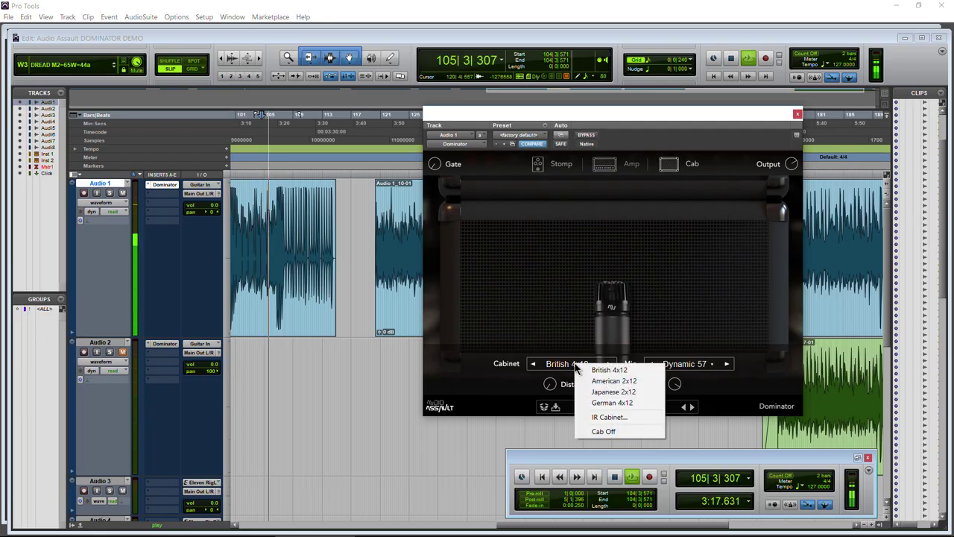
left_click(616, 431)
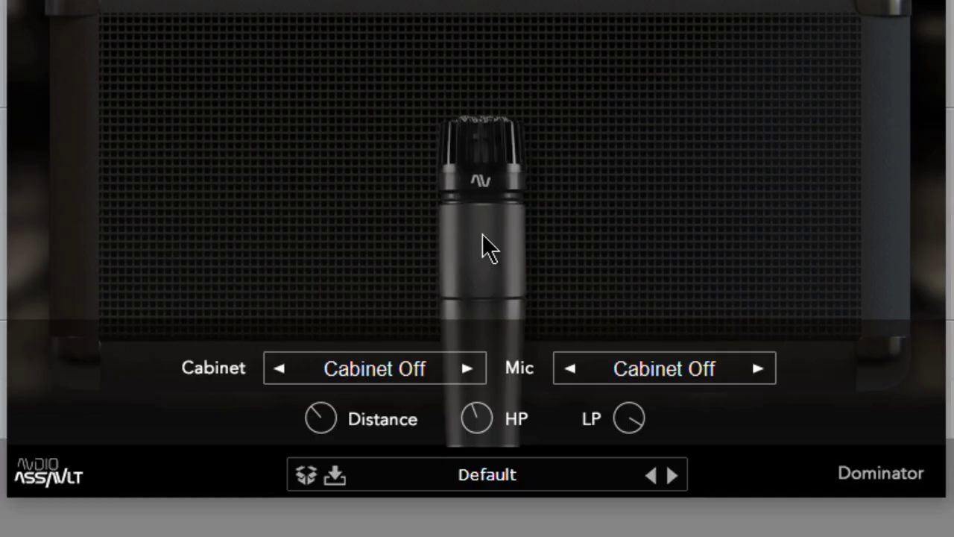
Sweep the mic Distance up and down on the American 4x12 with the Dynamic 57 during playback
mouse_move(327, 414)
left_mouse_down()
mouse_move(313, 394)
mouse_move(316, 414)
left_mouse_up()
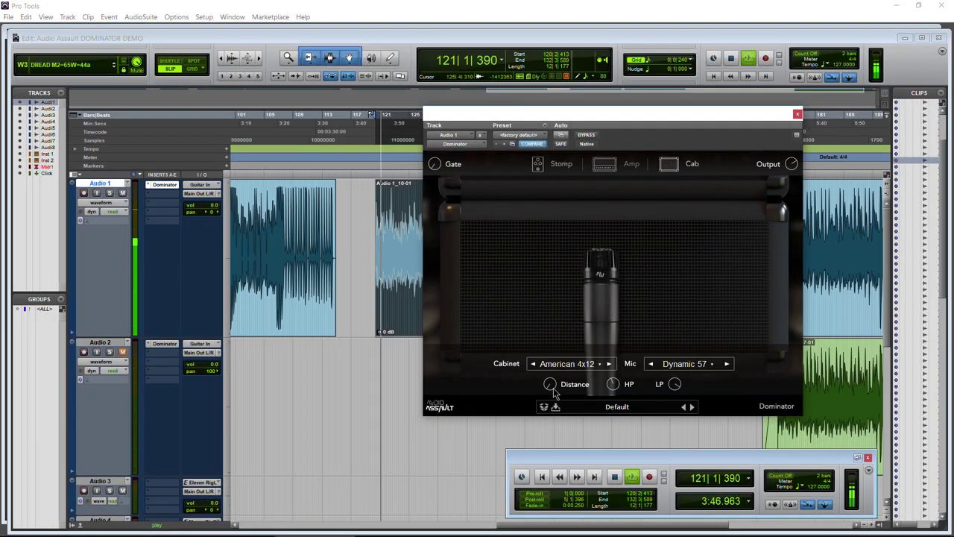
left_click_drag(554, 390, 548, 355)
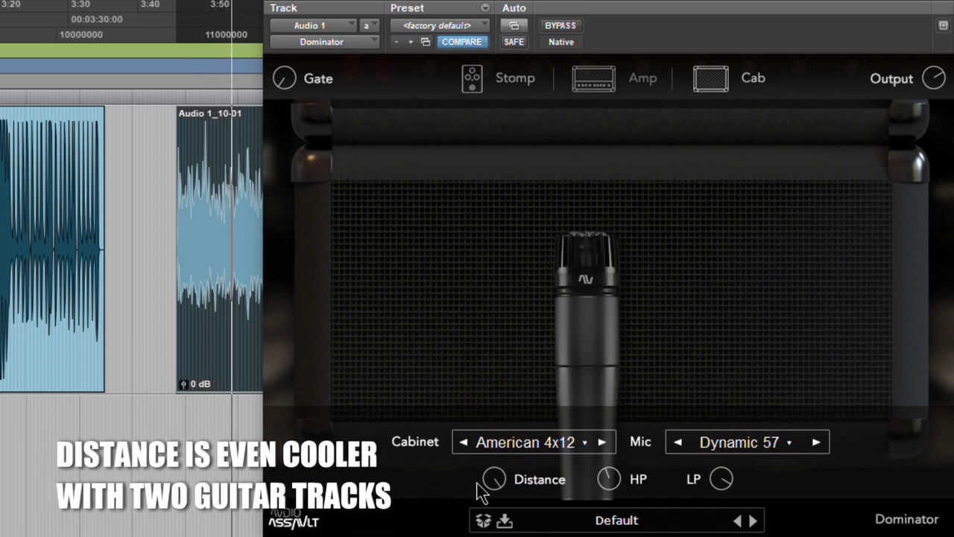
left_click_drag(494, 484, 490, 518)
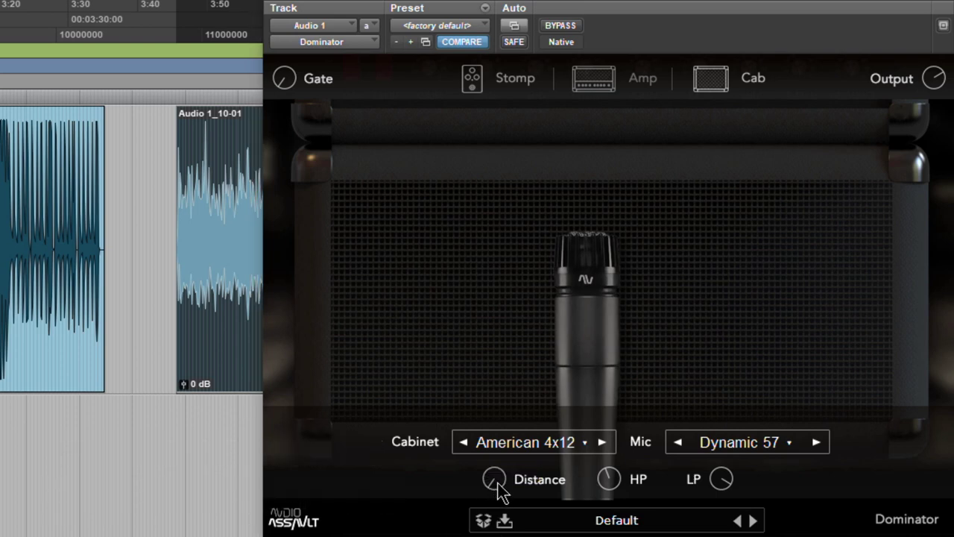
left_click_drag(498, 476, 496, 451)
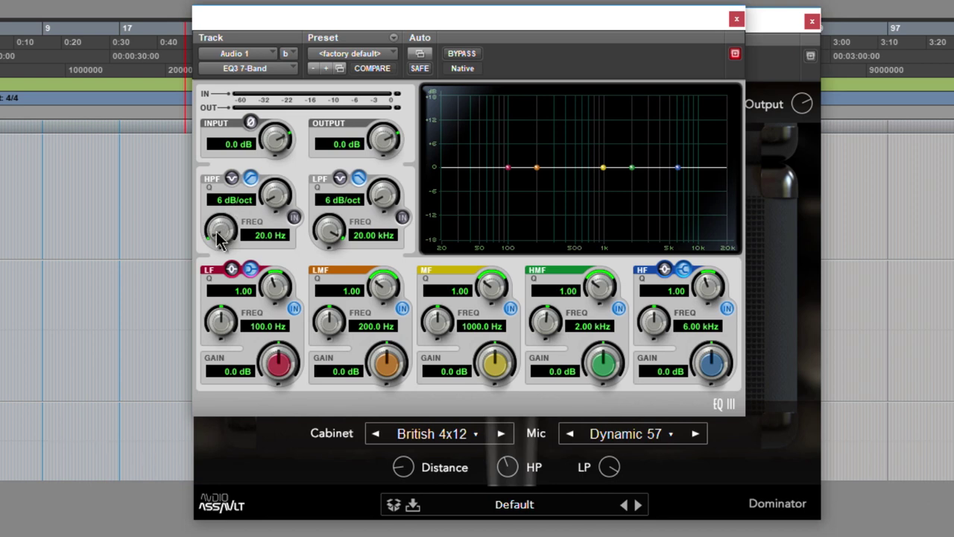
Enable the high-pass filter in Audio 1's EQ3 7-Band at 12 dB/oct, sweep its frequency, and set it to 50.6 Hz
left_click_drag(216, 199, 280, 188)
left_click(296, 218)
left_click_drag(275, 125, 275, 111)
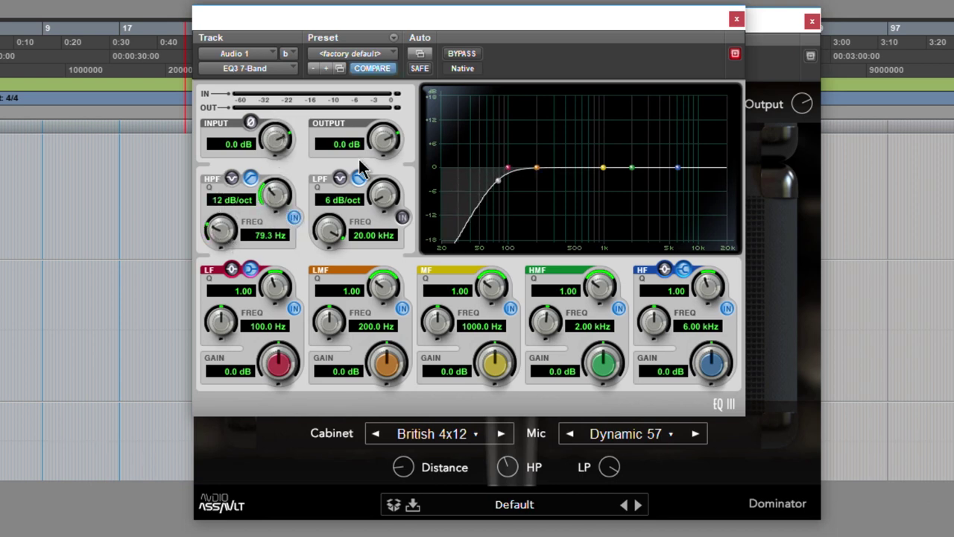
left_click_drag(221, 227, 237, 207)
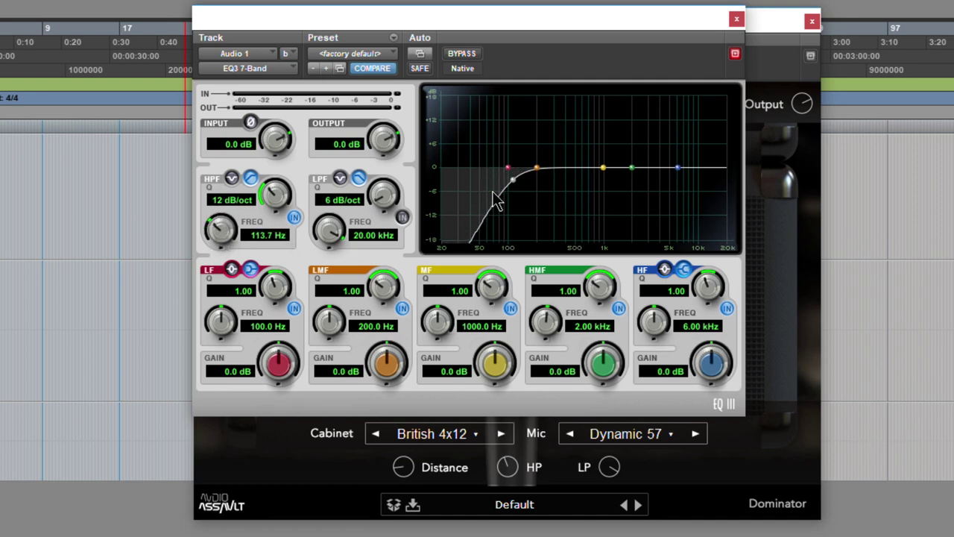
left_click_drag(226, 234, 202, 265)
Enable the EQ3 7-Band low-pass filter at 12 dB/oct, set its frequency to 6.49 kHz, and close the EQ
left_click_drag(385, 237, 377, 260)
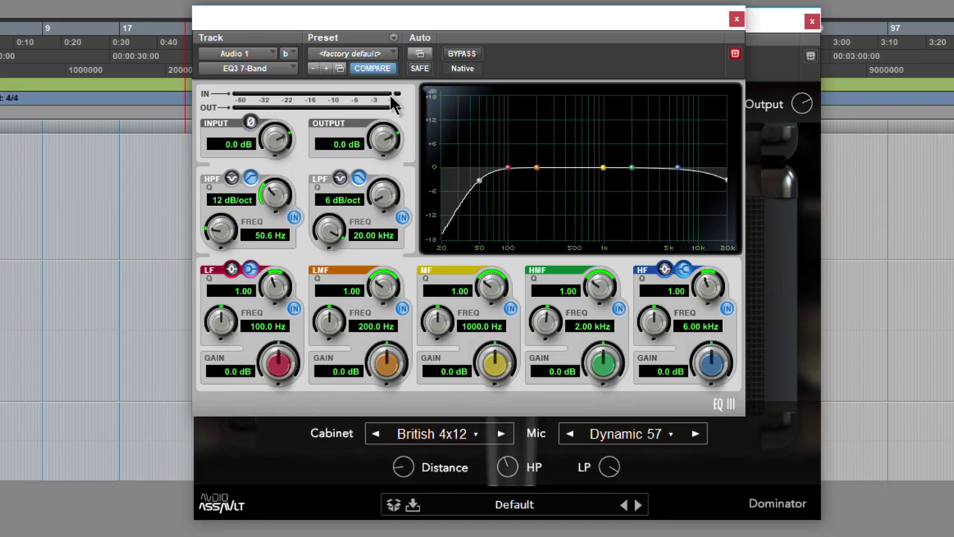
left_click_drag(391, 95, 391, 89)
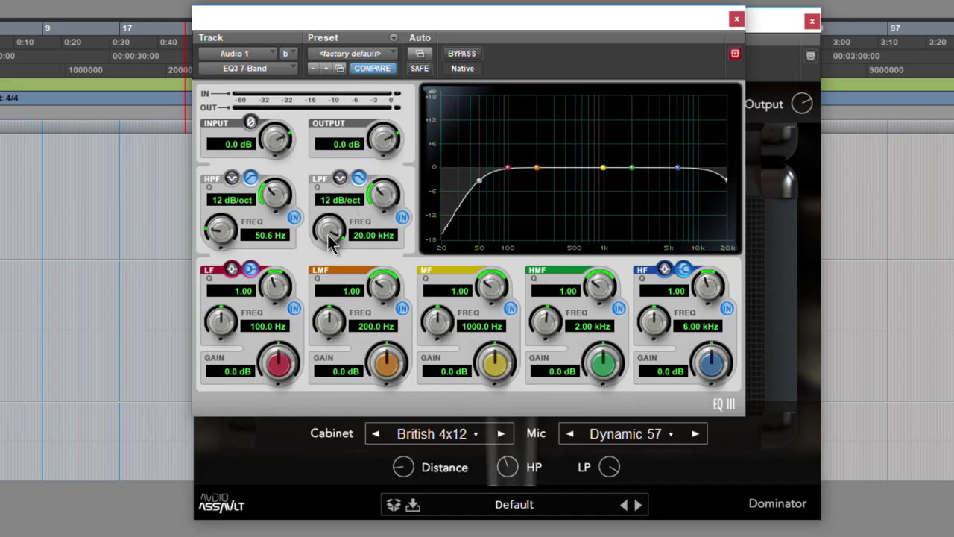
left_click_drag(326, 273, 318, 334)
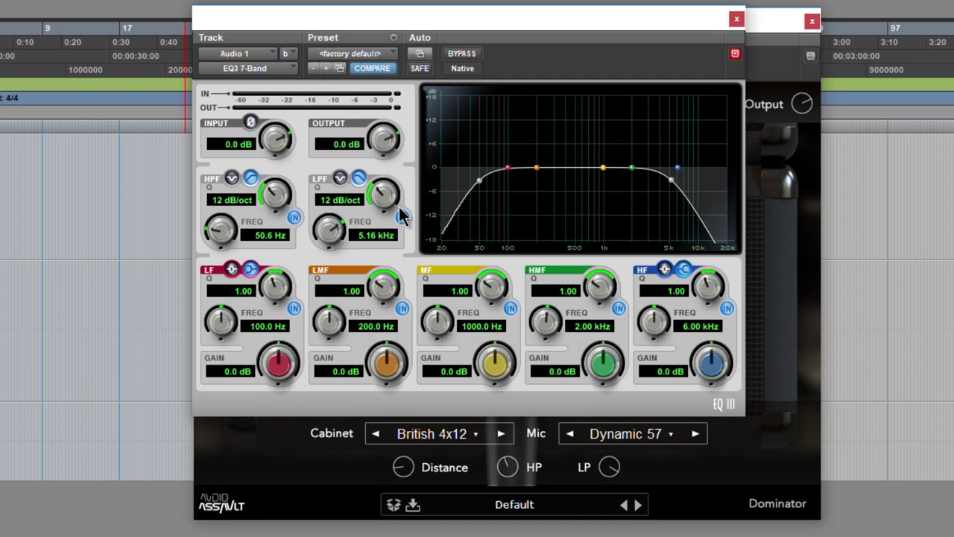
left_click_drag(331, 234, 322, 214)
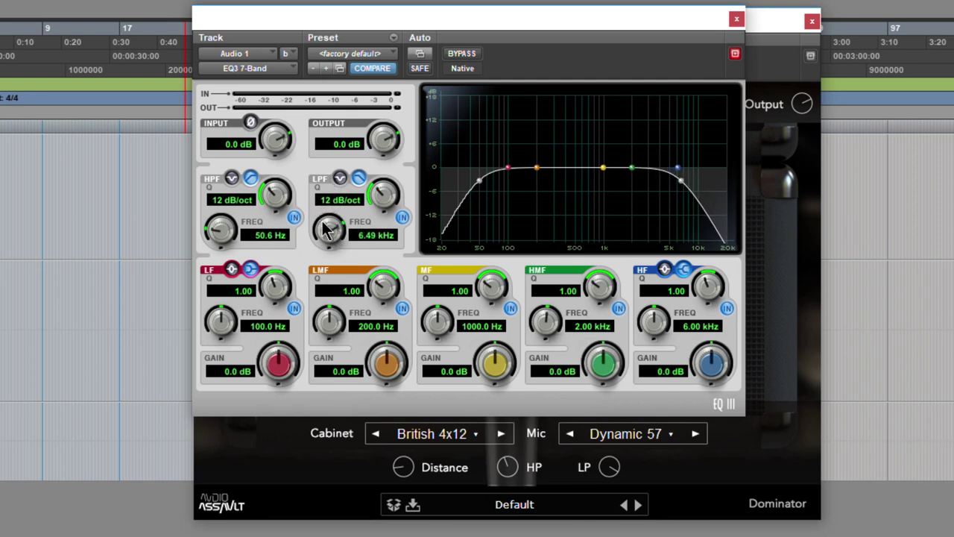
left_click(736, 20)
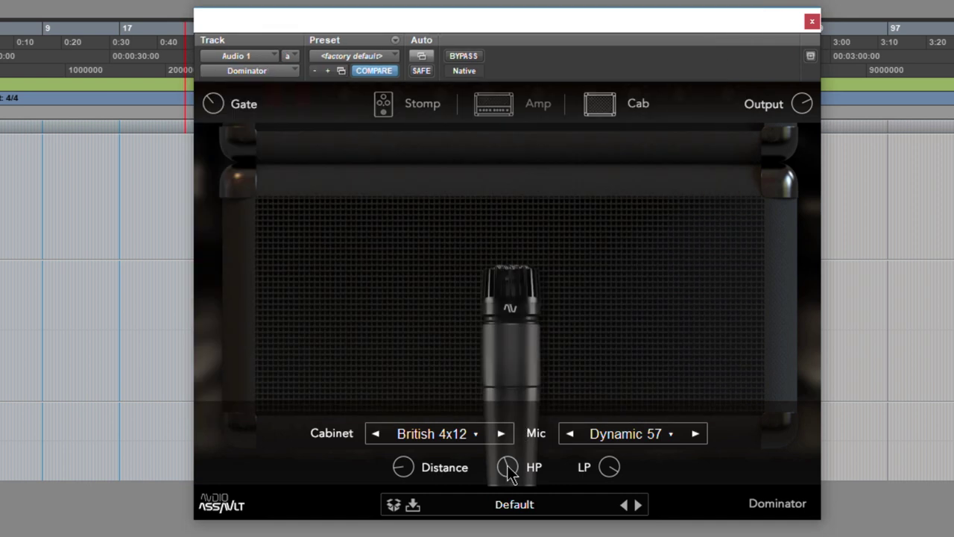
Adjust Dominator's HP and LP cabinet filters, including with the British 4x12 and Condenser T1 during playback
left_click_drag(508, 472, 507, 481)
left_click_drag(609, 467, 607, 482)
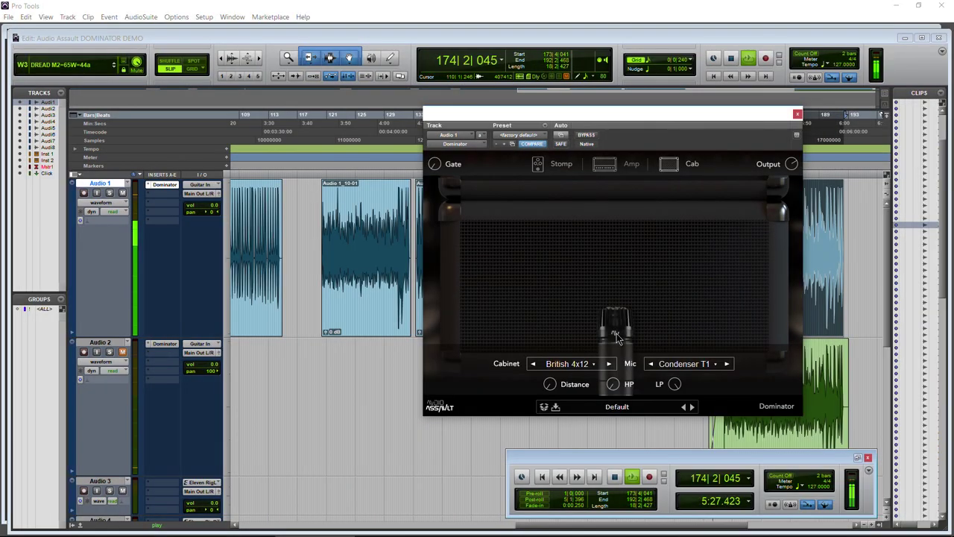
left_click(618, 326)
mouse_move(612, 385)
left_mouse_down()
mouse_move(610, 342)
mouse_move(612, 393)
left_mouse_up()
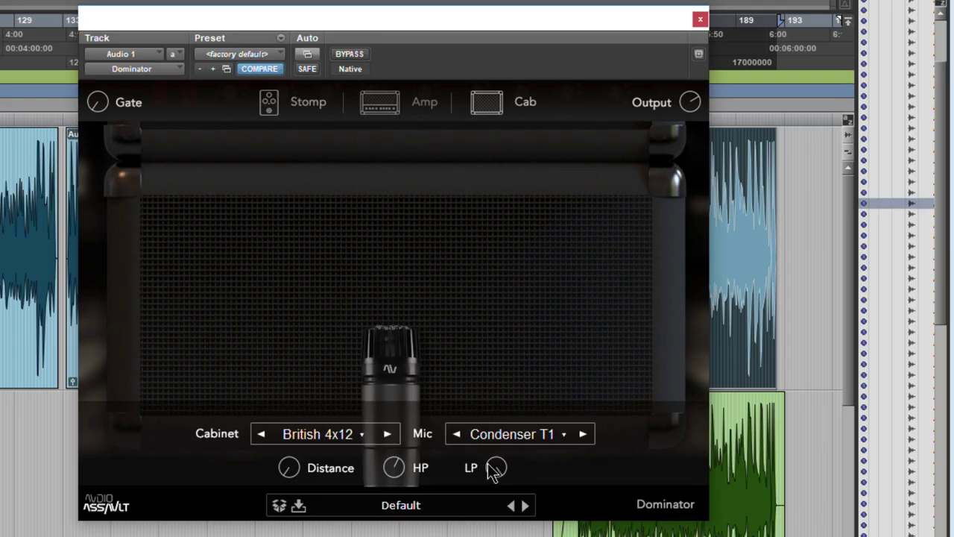
left_click_drag(673, 383, 672, 390)
mouse_move(491, 477)
left_mouse_down()
mouse_move(498, 516)
mouse_move(498, 462)
mouse_move(490, 484)
mouse_move(495, 476)
left_mouse_up()
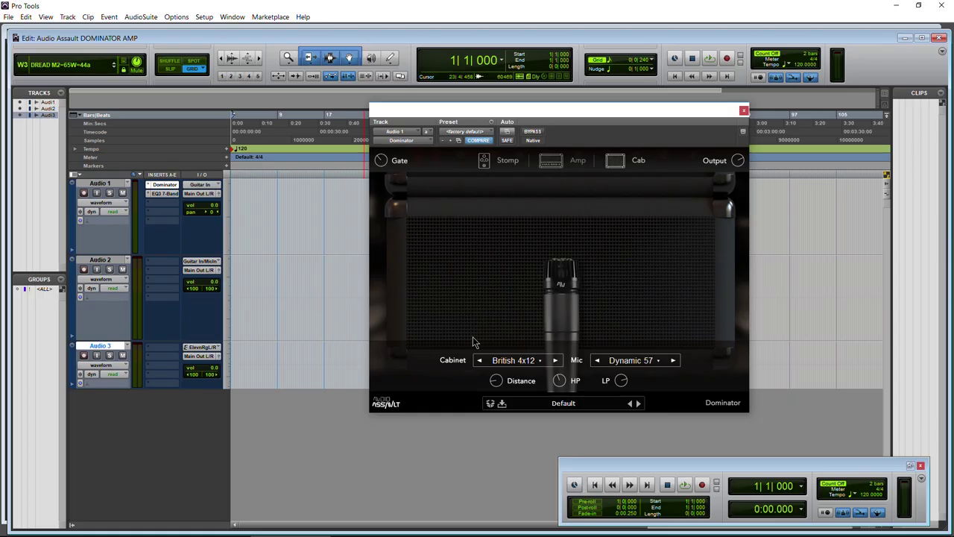
Compare Dominator's IR Cabinet option with the American 4x12, ending on IR Cabinet
left_click(520, 362)
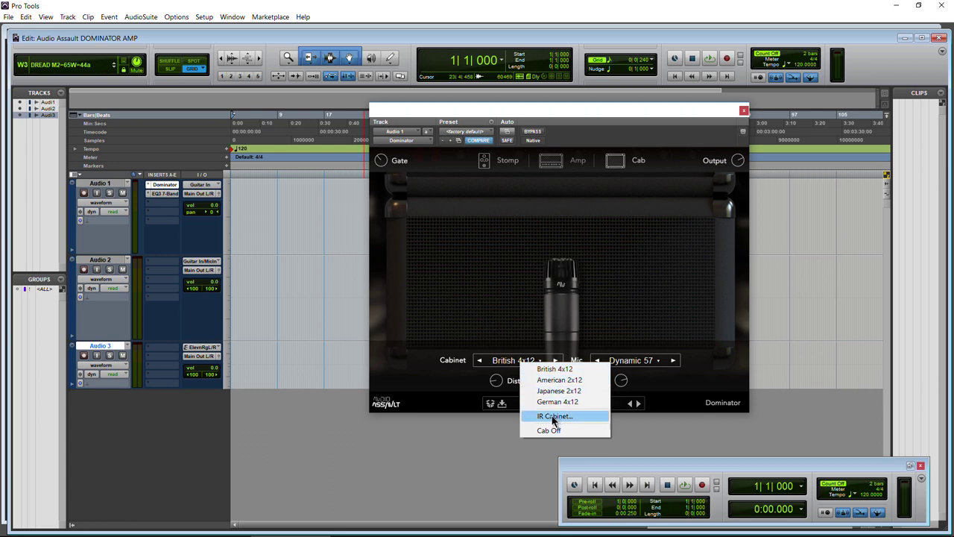
left_click(552, 416)
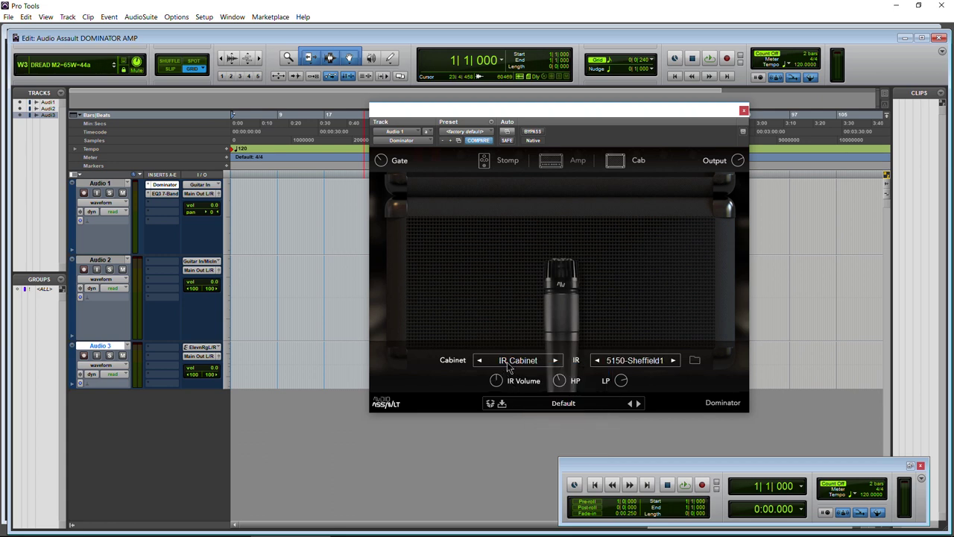
left_click(509, 364)
left_click(544, 376)
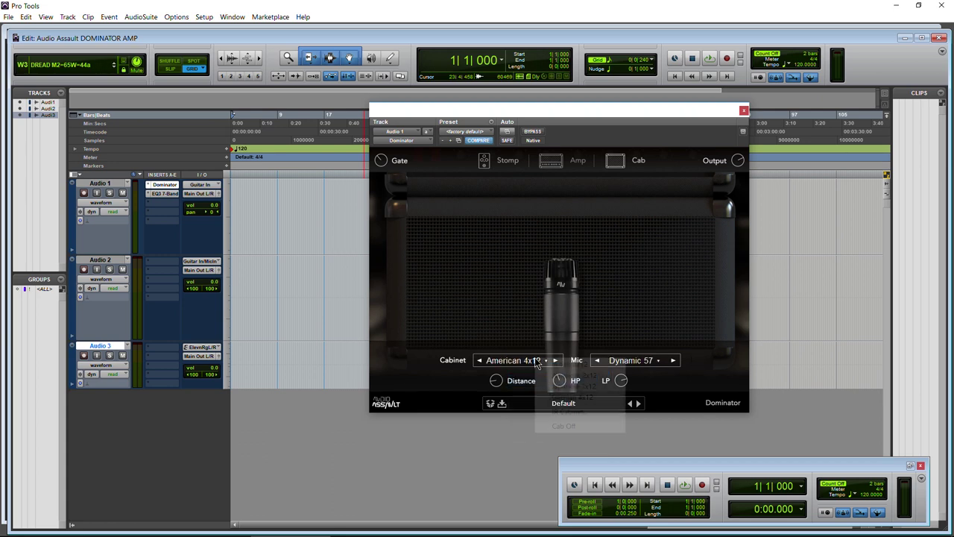
left_click(533, 360)
left_click(553, 415)
Load the Modern Monster 412 impulse response and adjust the IR Volume
left_click(624, 360)
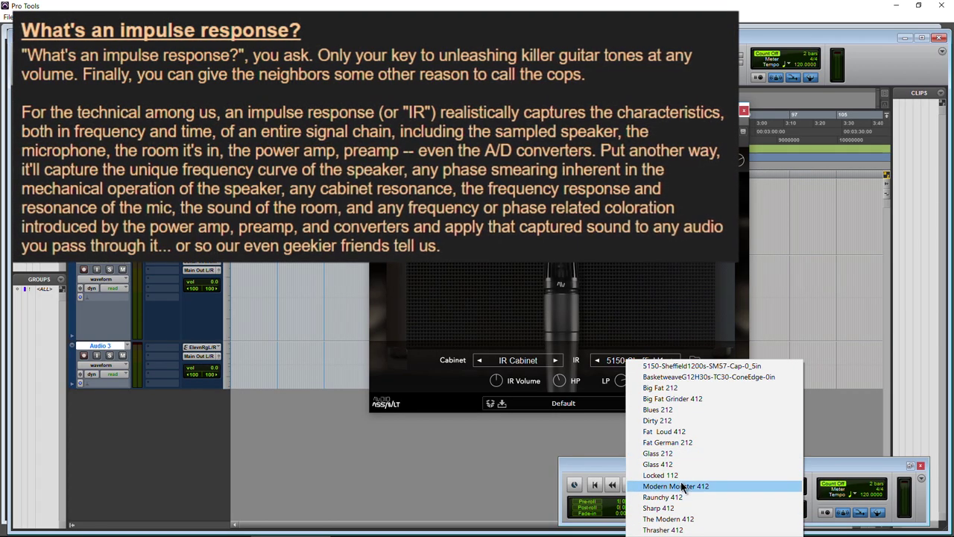
left_click(683, 486)
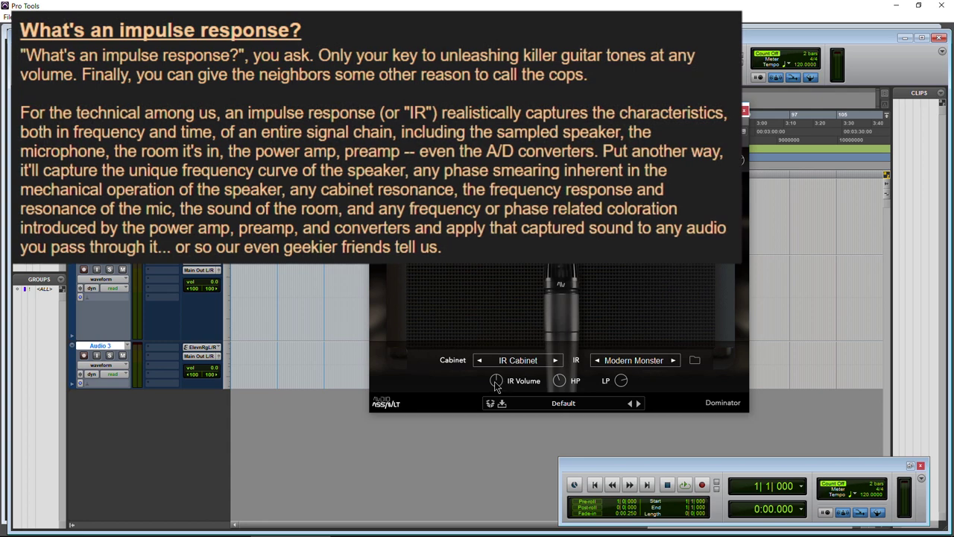
mouse_move(495, 383)
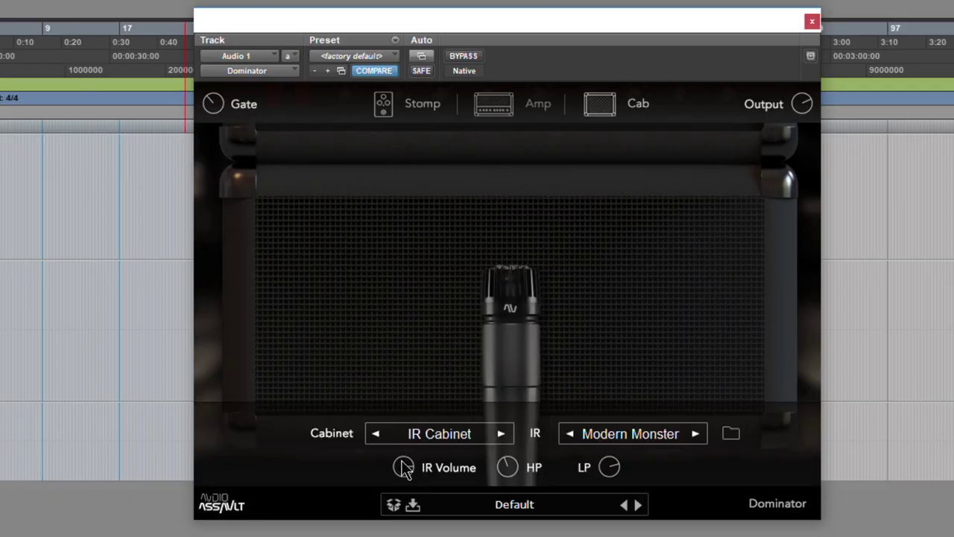
left_click_drag(401, 460, 400, 467)
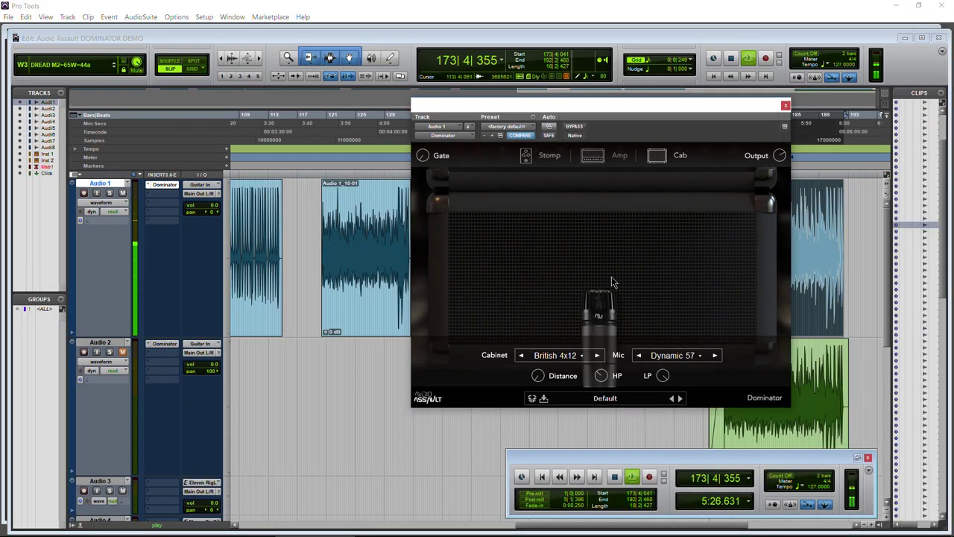
Switch the demo session's Dominator from British 4x12 to IR Cabinet during playback and load the Raunchy 412 impulse response
left_click(566, 358)
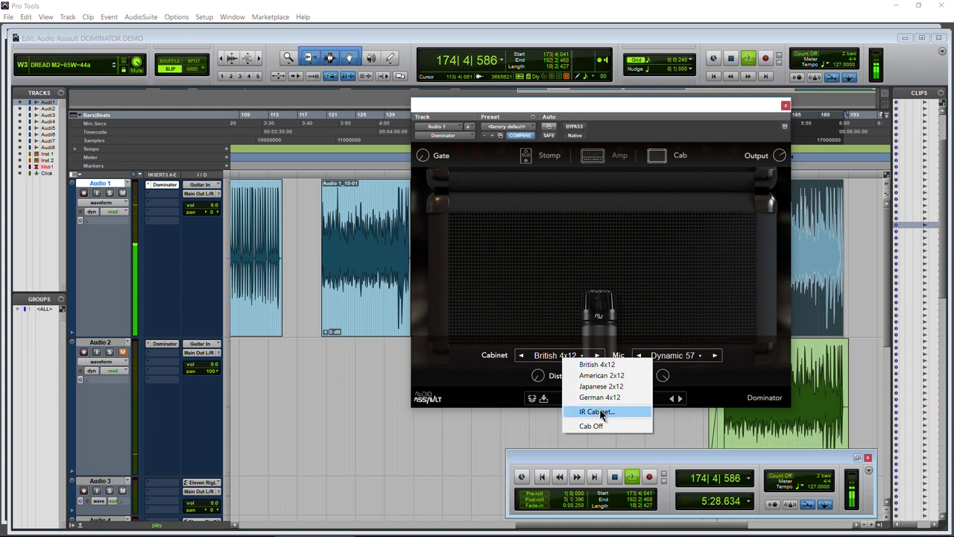
left_click(596, 412)
left_click(680, 360)
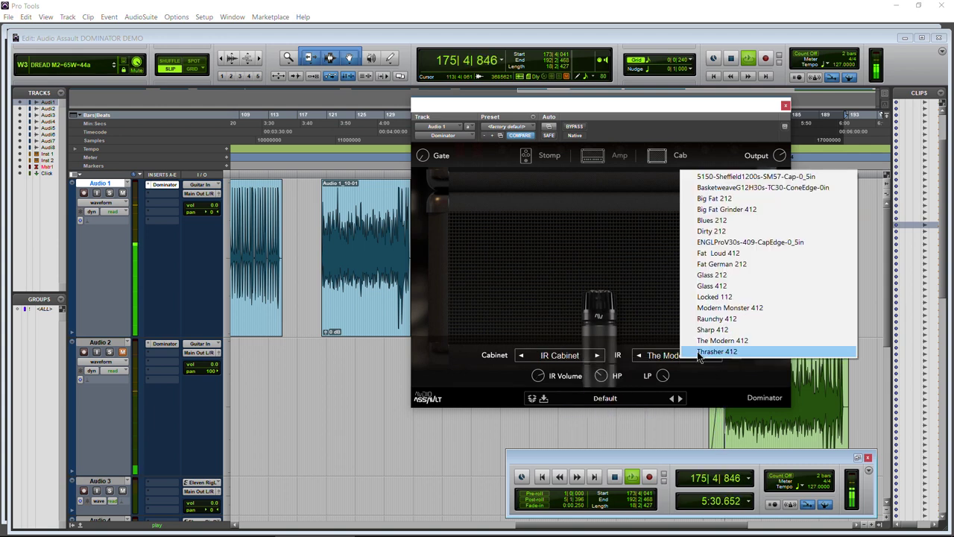
left_click(716, 320)
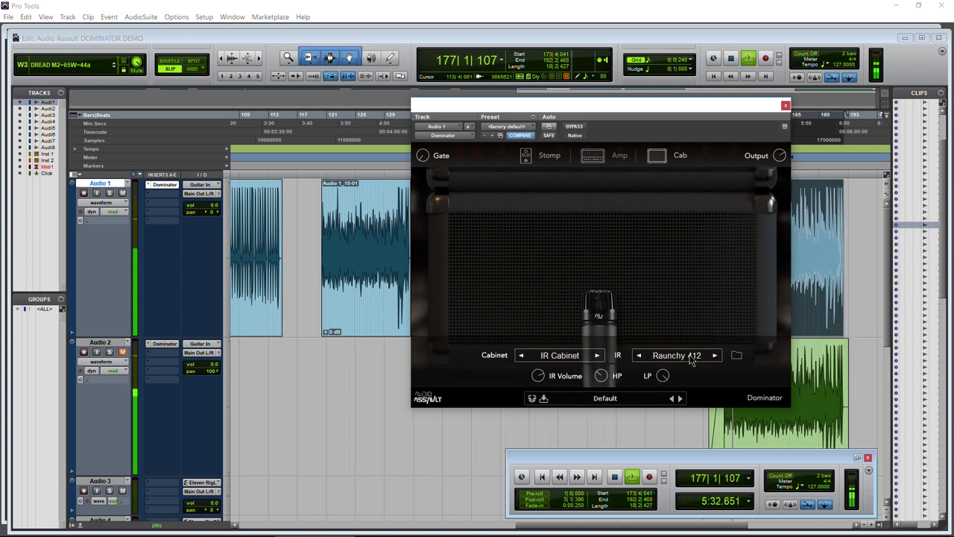
Audition the Modern Monster 412, Locked 112, Fat German 212, Dirty 212 and The Modern 412 impulse responses during playback
left_click(693, 357)
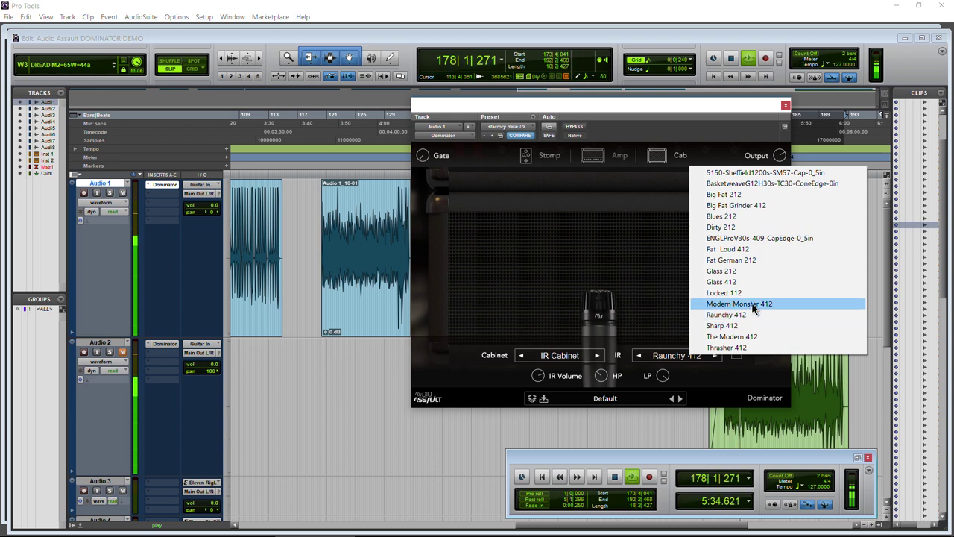
left_click(753, 308)
left_click(659, 357)
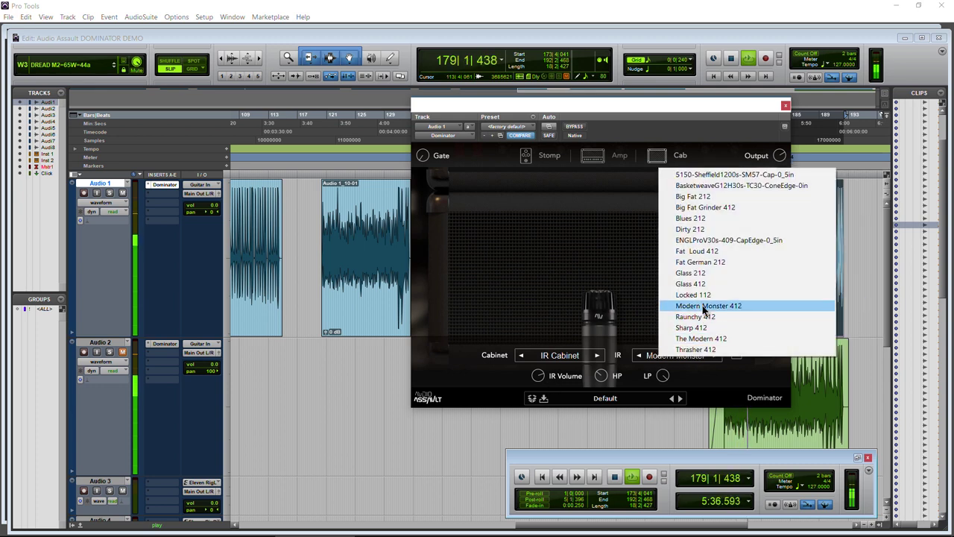
left_click(693, 296)
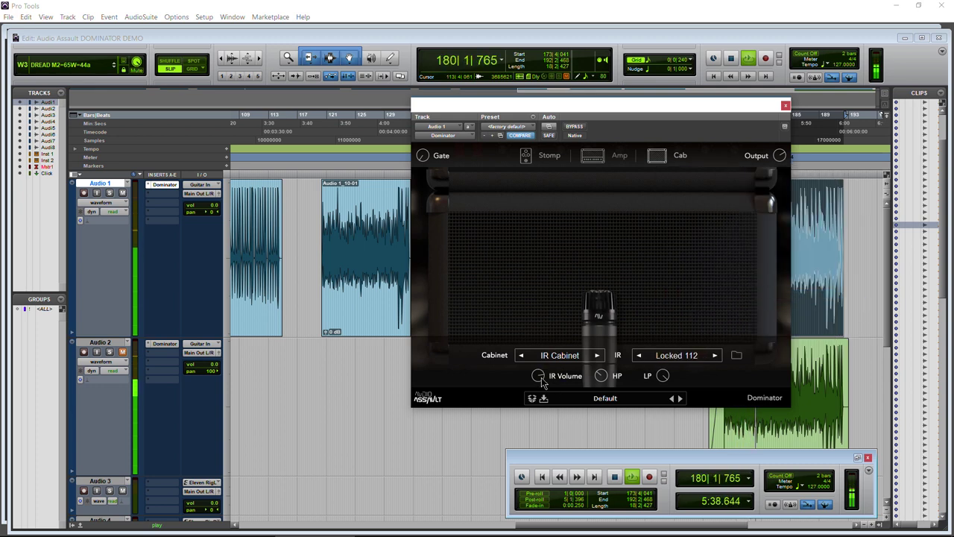
left_click(654, 358)
left_click(693, 296)
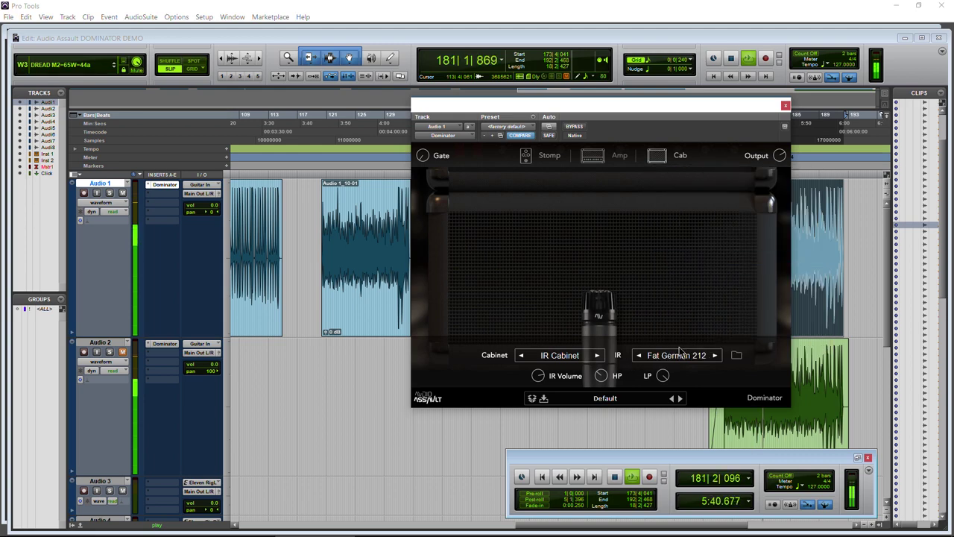
left_click(683, 359)
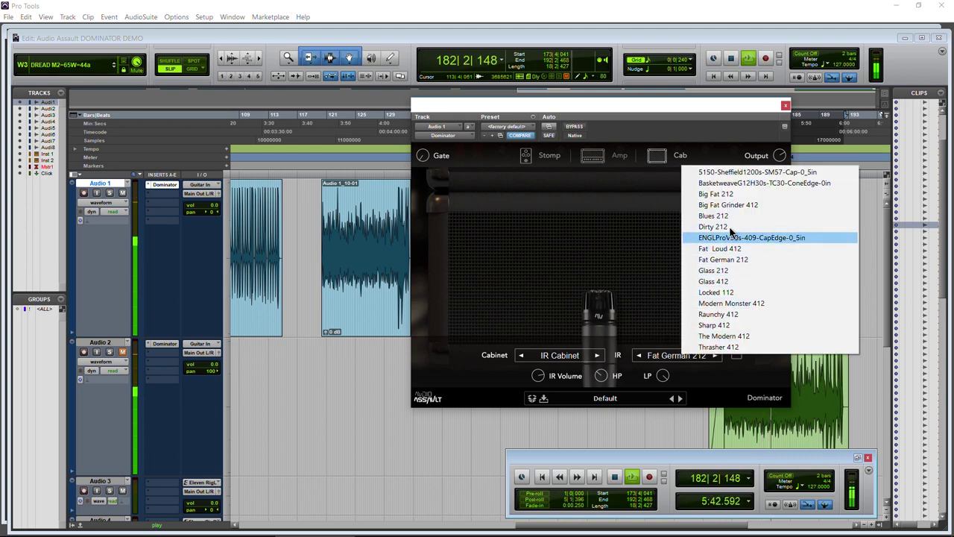
left_click(695, 226)
left_click(691, 358)
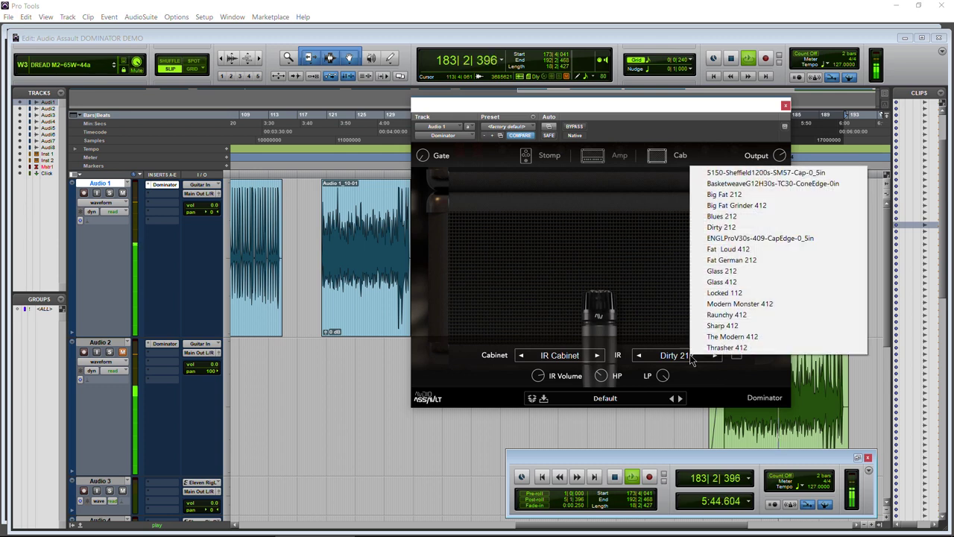
left_click(734, 336)
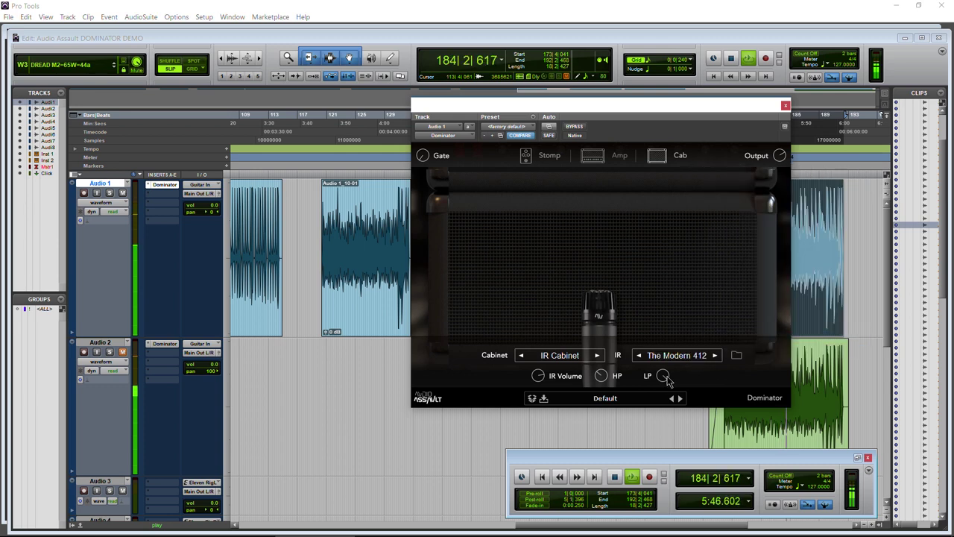
mouse_move(666, 382)
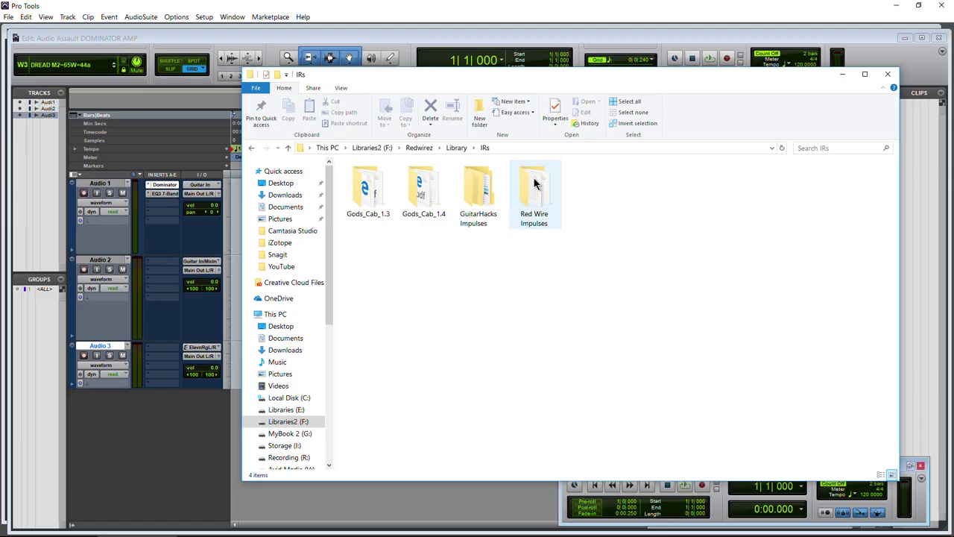
Browse the IRs library in File Explorer to Red Wire Impulses > BIGBox > 48 KHz-24bit > ENGLProV30s > AKG C414B-ULS
double_click(534, 183)
double_click(390, 182)
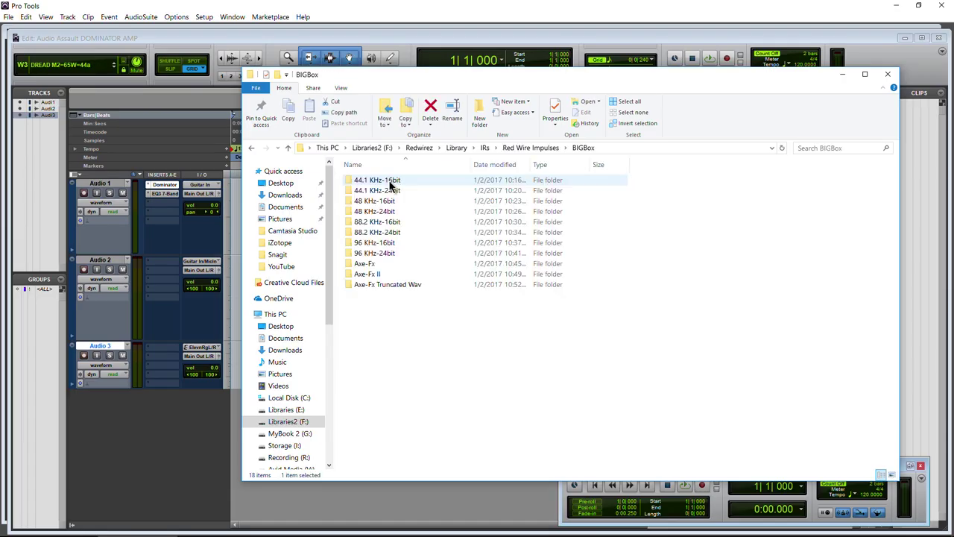
double_click(400, 211)
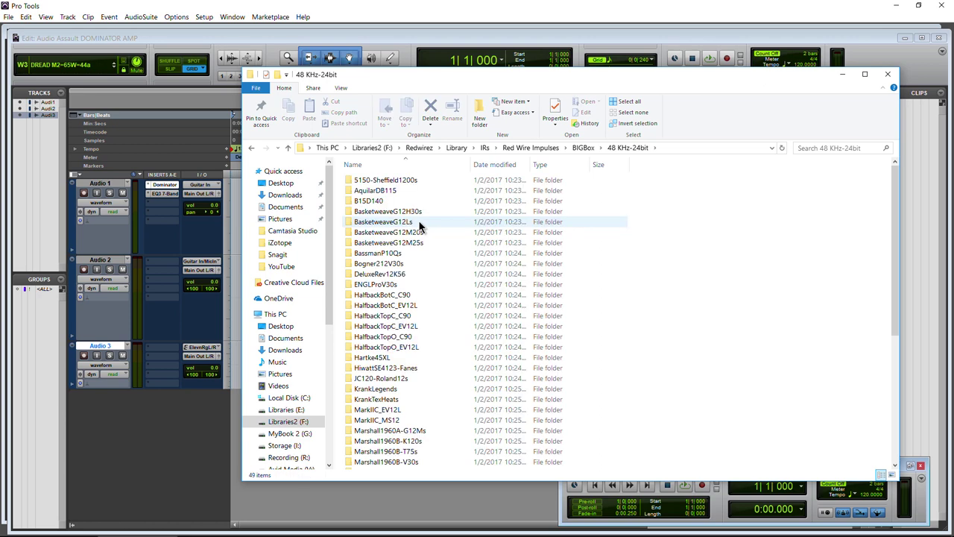
double_click(379, 284)
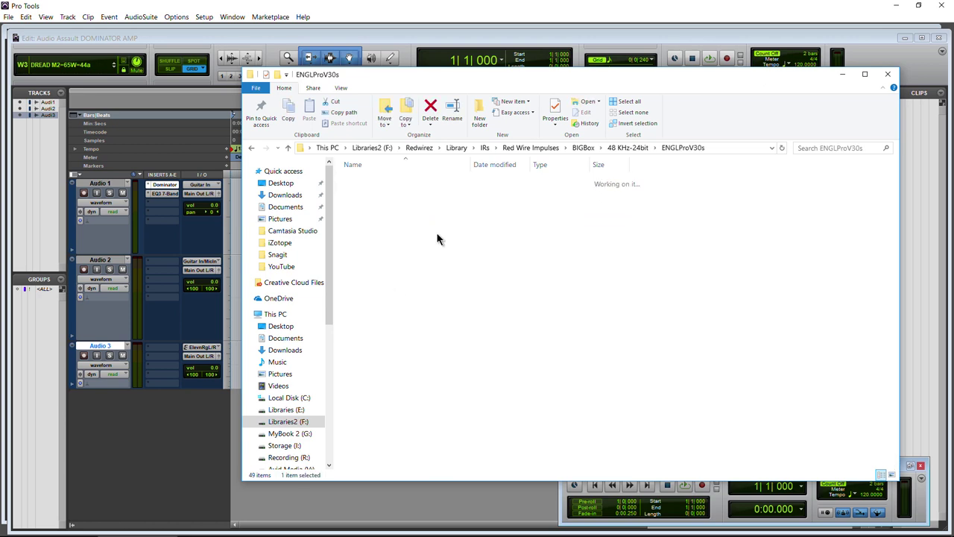
double_click(382, 181)
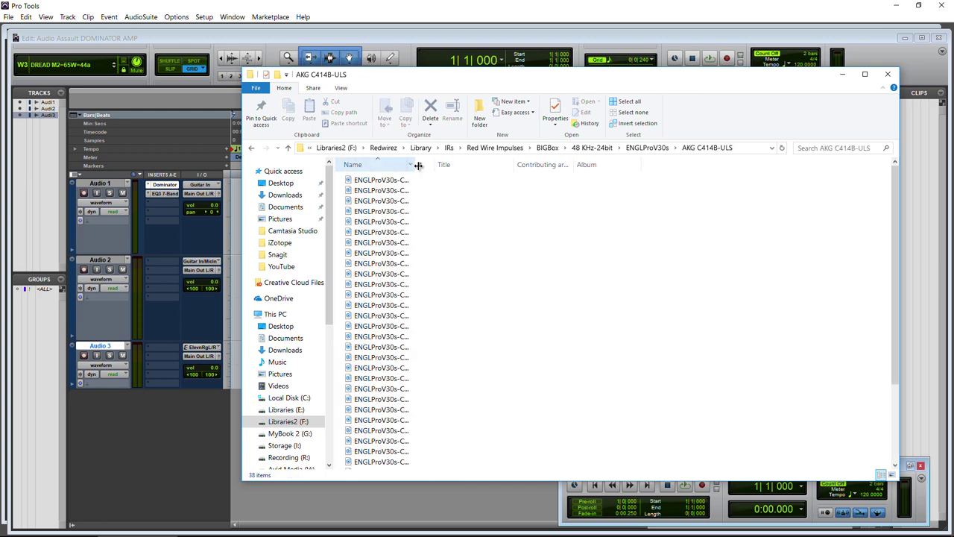
Move the folder window beside Dominator and try to drop ENGLProV30s-C414-Cap-0in onto its IR selector
left_click_drag(405, 86, 820, 114)
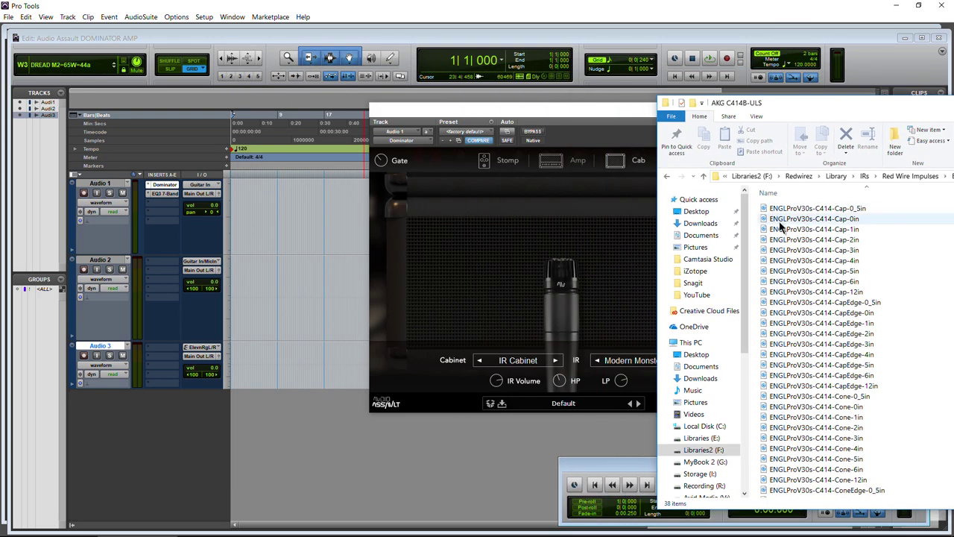
left_click(759, 217)
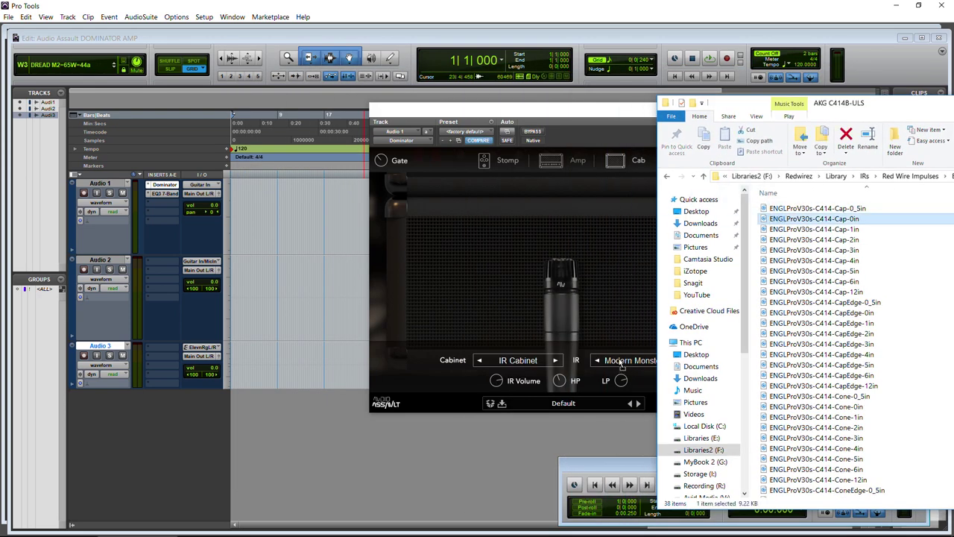
left_click(621, 362)
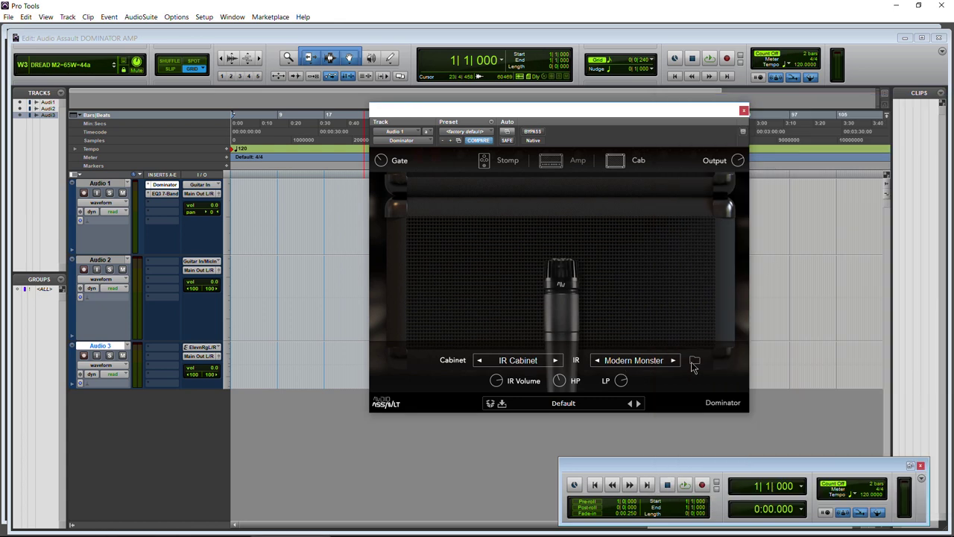
Turn Dominator's cabinet off and insert the RedWirez mixIR2 plug-in in Audio 1's third insert slot
left_click(529, 361)
left_click(549, 428)
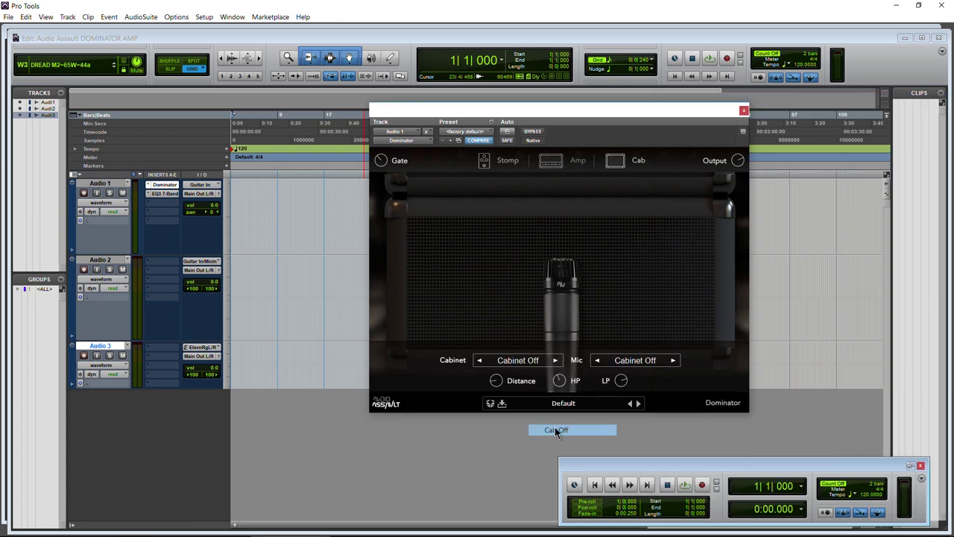
left_click(169, 205)
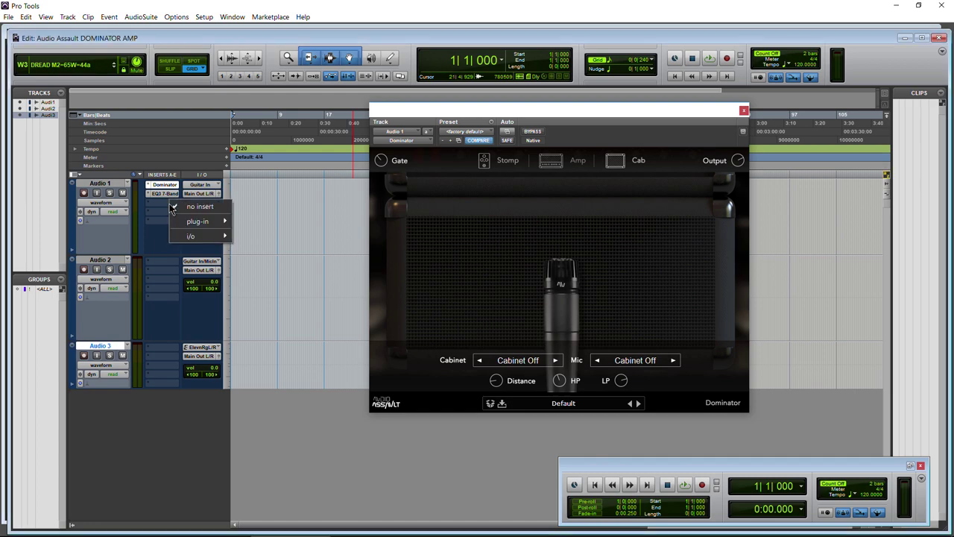
mouse_move(179, 221)
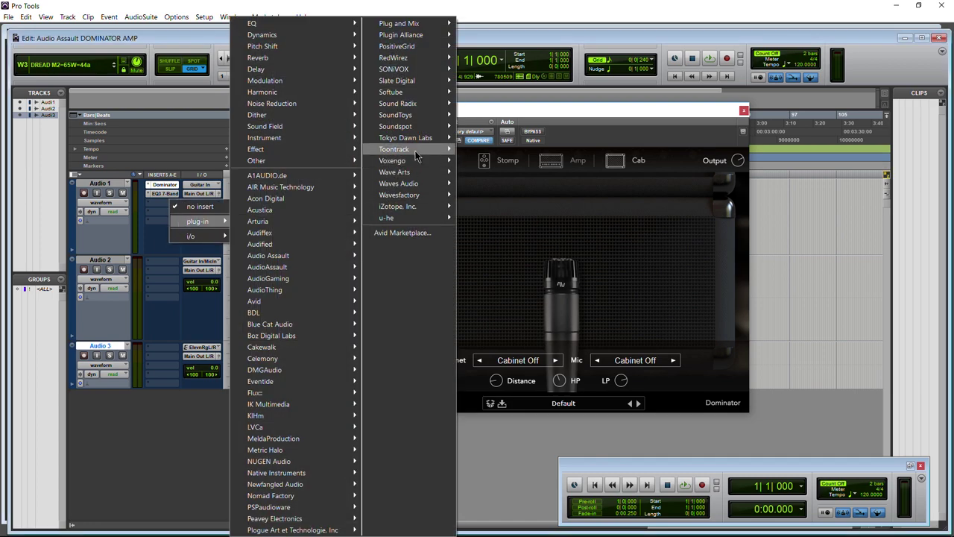
mouse_move(451, 64)
left_click(488, 57)
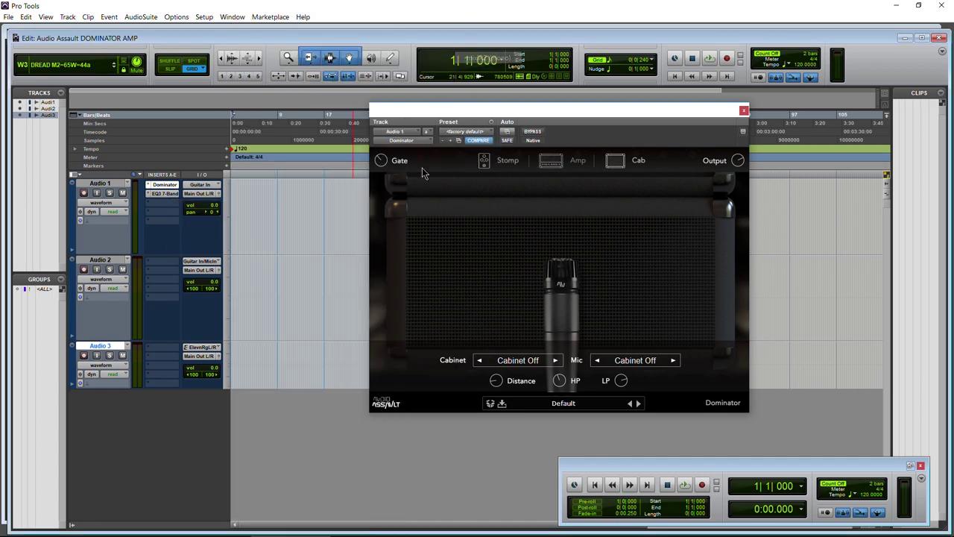
left_click_drag(565, 117, 480, 100)
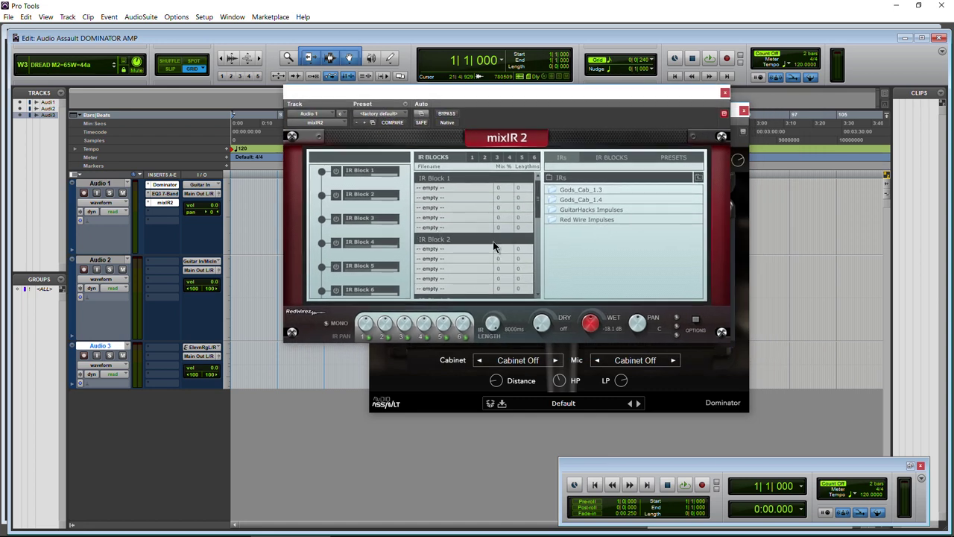
Close the mixIR2 window and remove the plug-in from Audio 1's inserts
left_click(724, 94)
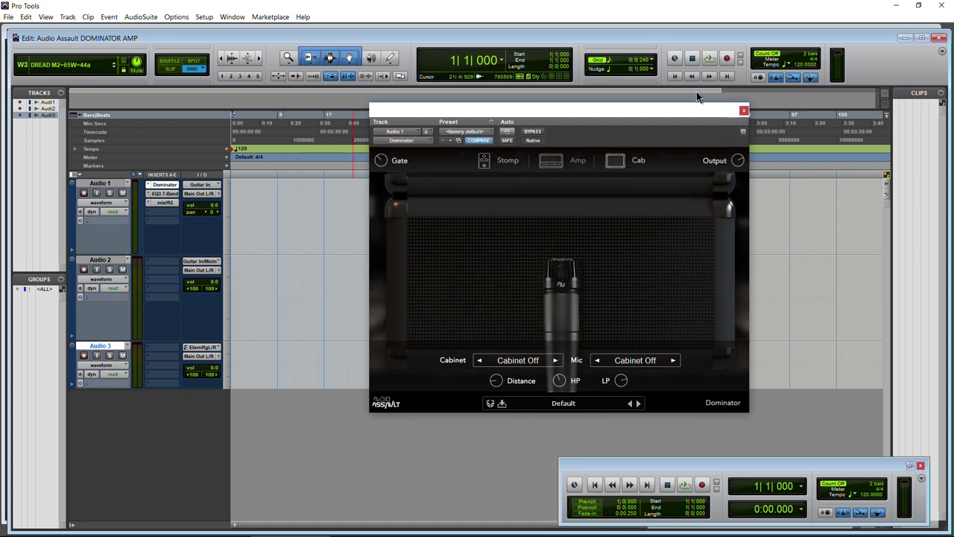
left_click(148, 202)
left_click(169, 208)
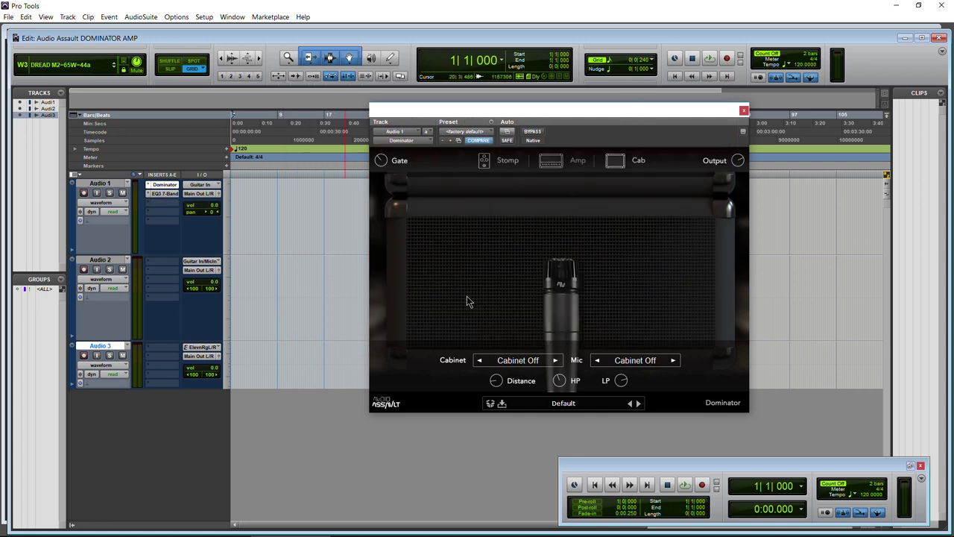
Set Dominator's cabinet back to IR Cabinet and open its Impulse Responses folder
left_click(518, 360)
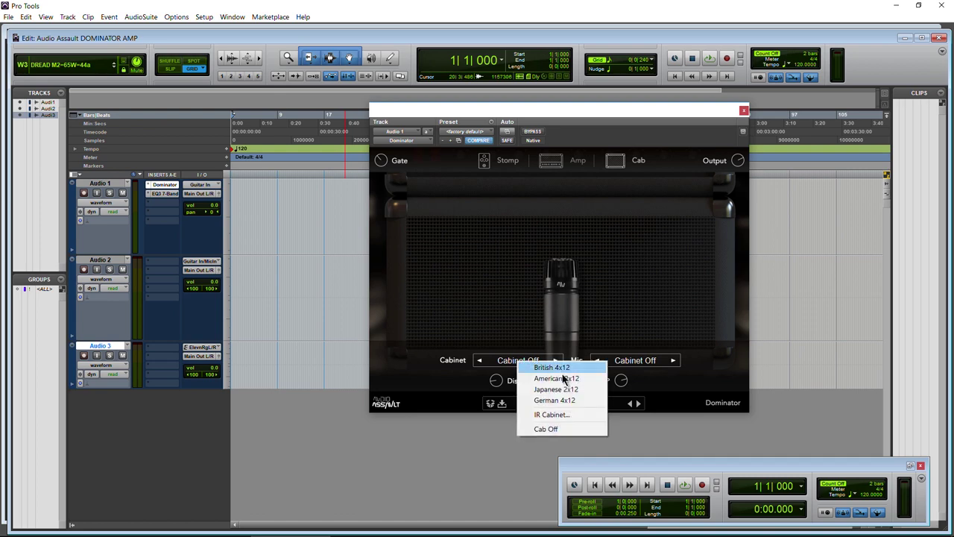
left_click(559, 420)
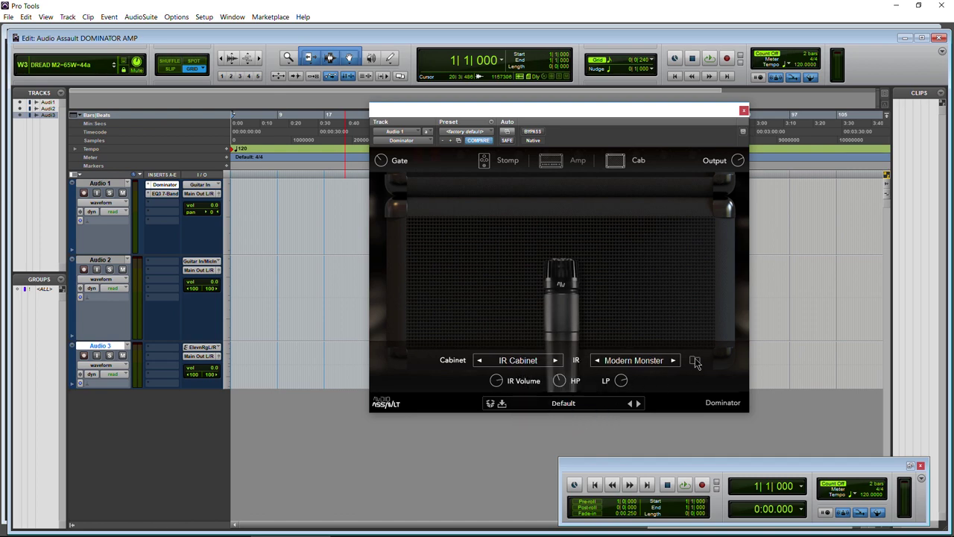
left_click(695, 362)
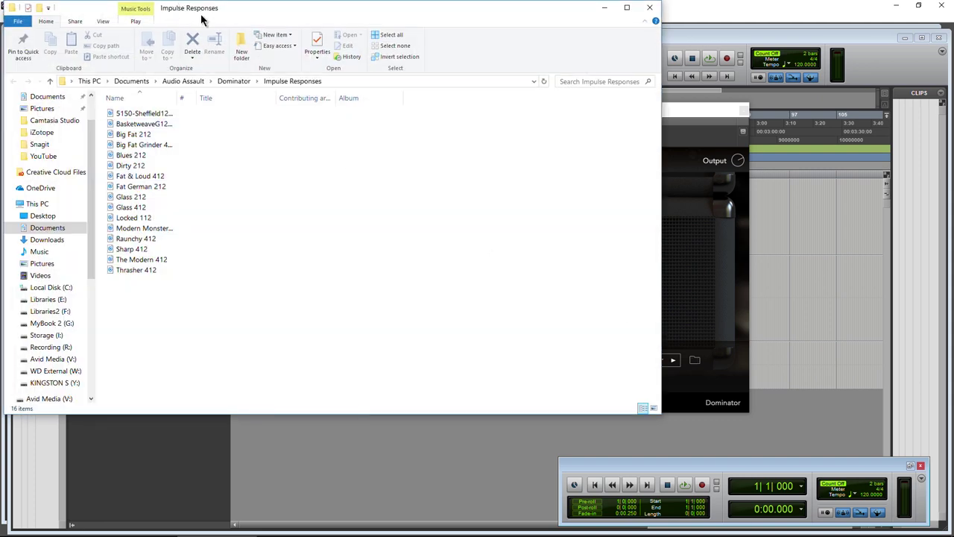
Arrange Dominator's Impulse Responses folder beside the Redwirez library folder and open ENGLProV30s > Sennheiser MD409 in the latter
left_click_drag(201, 15, 227, 24)
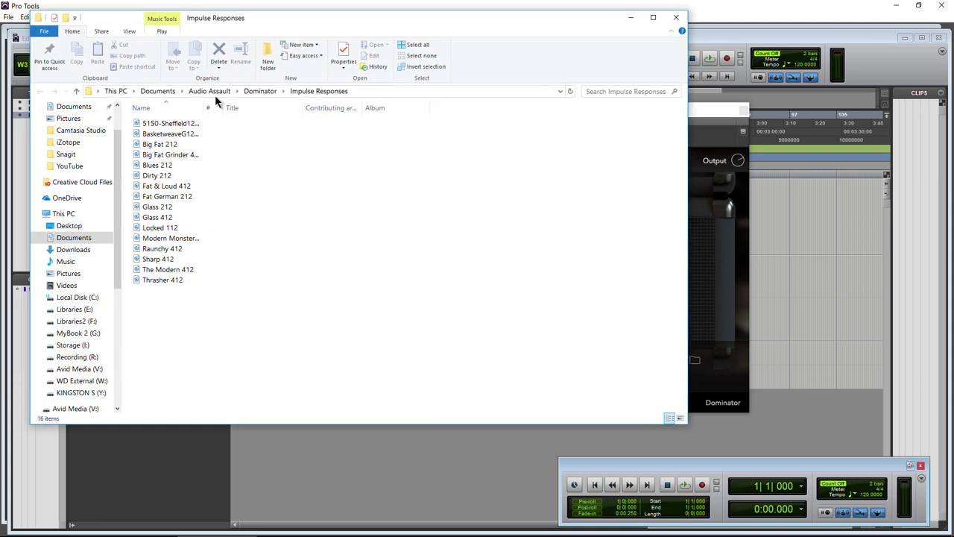
left_click(148, 197)
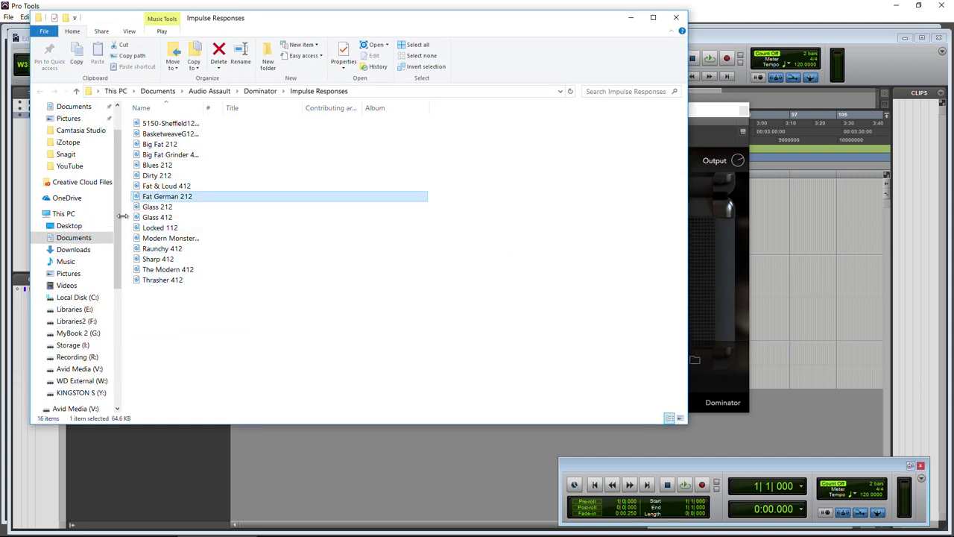
scroll(123, 216, "down", 1)
left_click(136, 526)
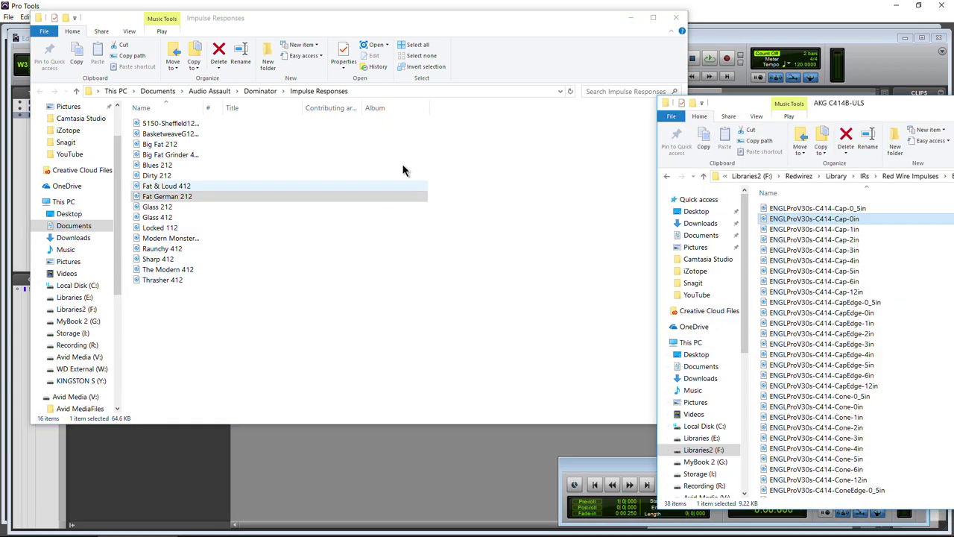
left_click_drag(828, 106, 532, 75)
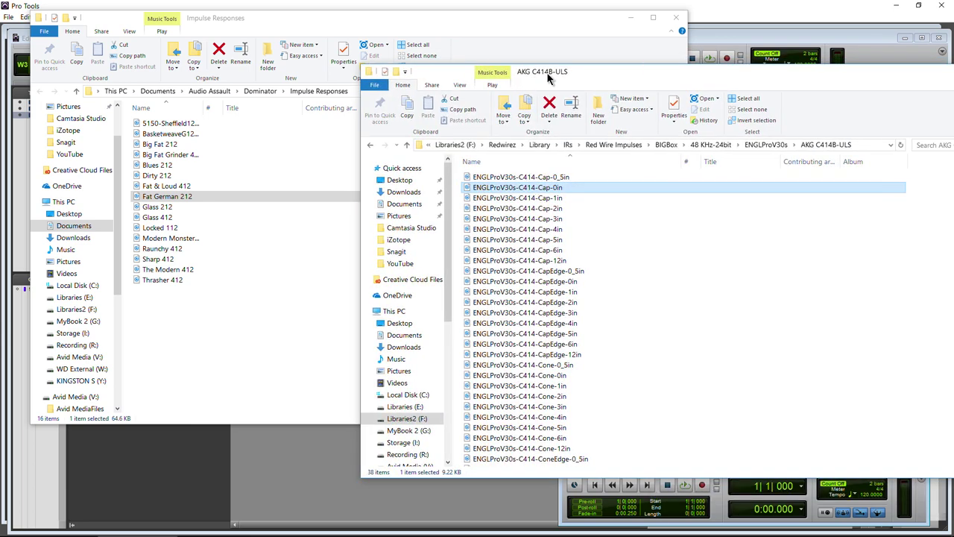
left_click(768, 145)
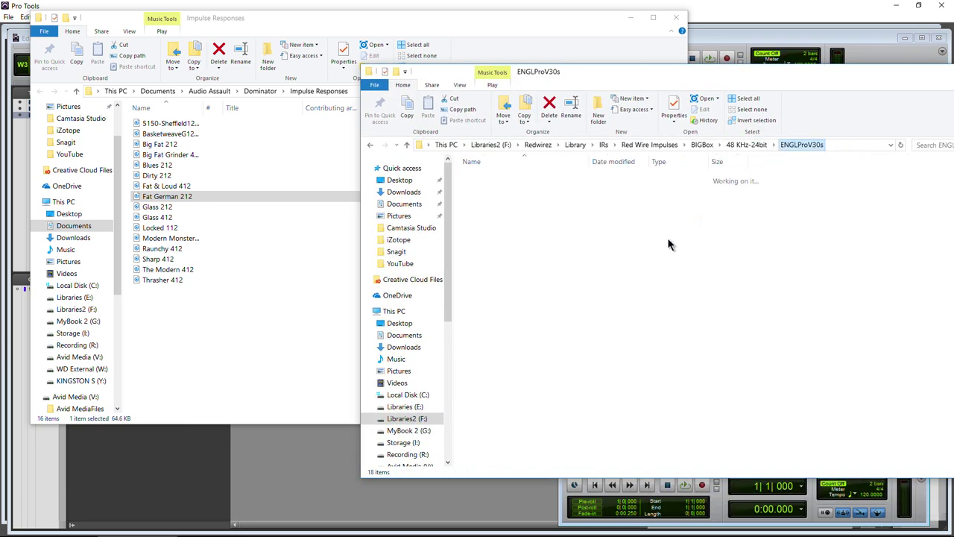
double_click(507, 302)
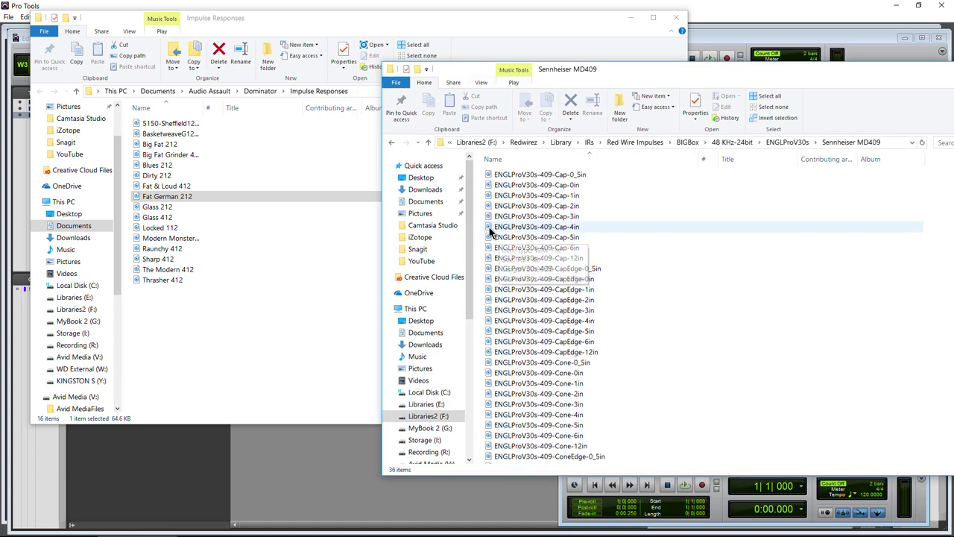
Copy ENGLProV30s-409-CapEdge-0_5in from the Sennheiser MD409 folder into Dominator's Impulse Responses folder
left_click(514, 227)
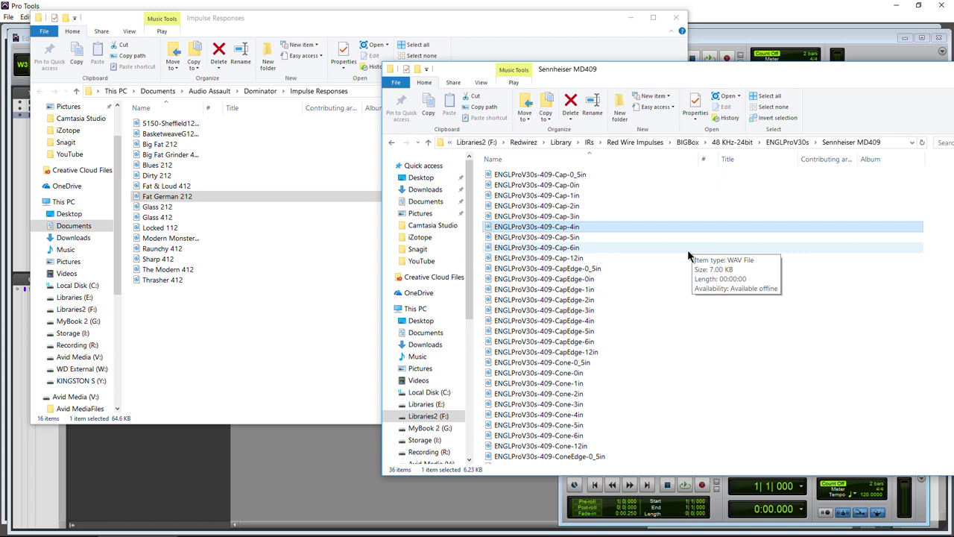
left_click(492, 270)
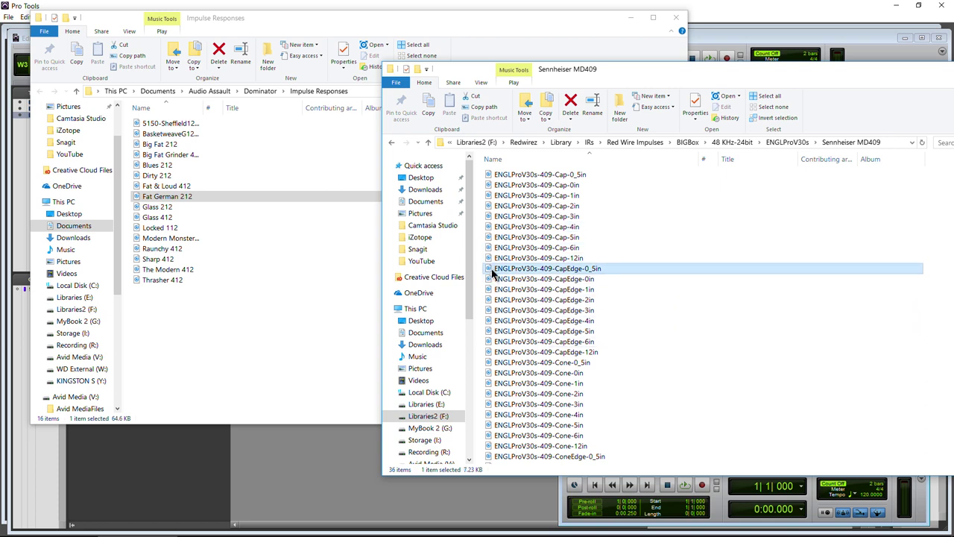
left_click_drag(493, 273, 253, 352)
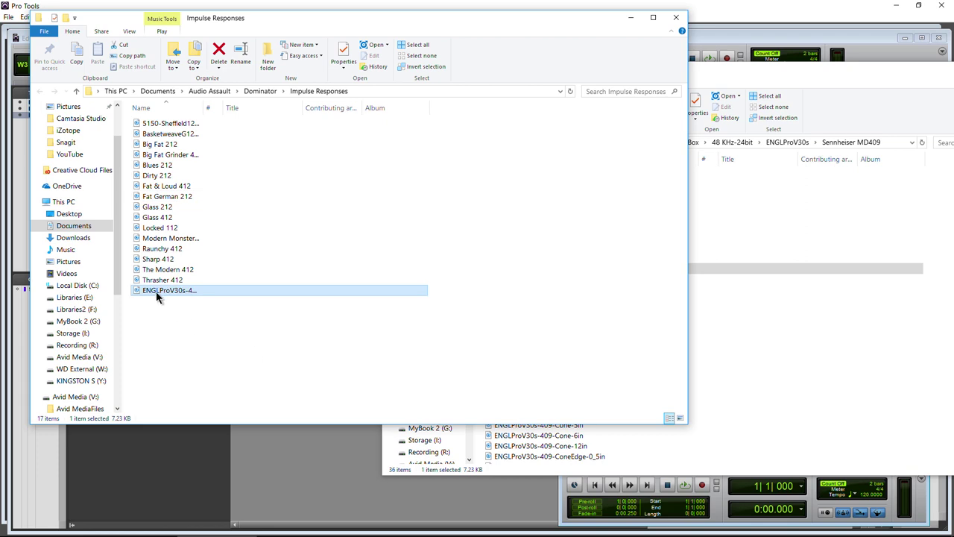
Return to Pro Tools and load the ENGLProV30s-409-CapEdge-0_5in impulse response in Dominator's IR Cabinet
left_click(330, 465)
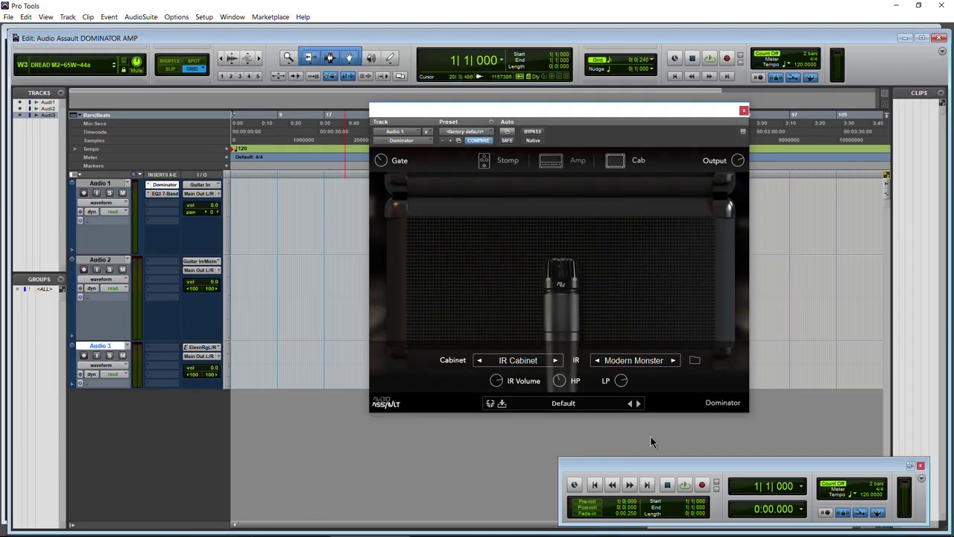
left_click(648, 361)
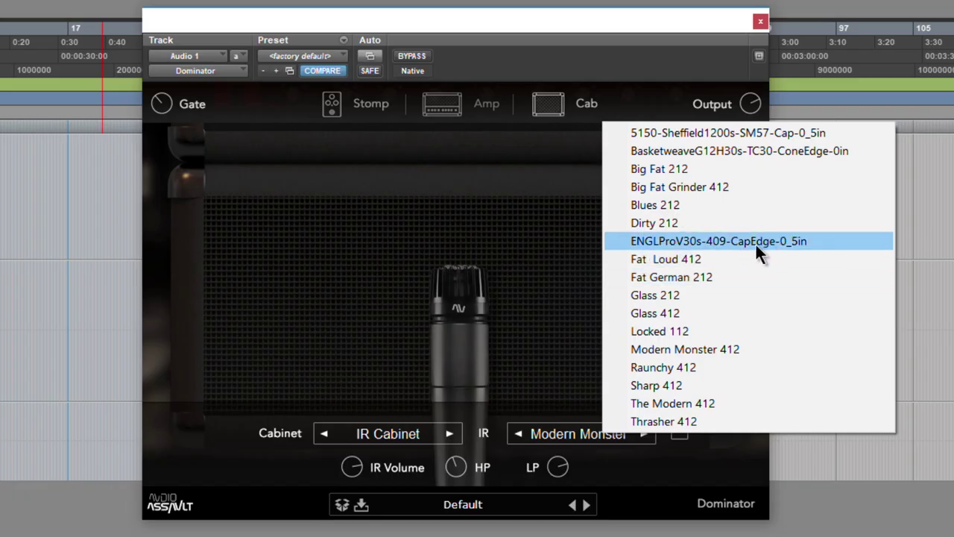
left_click(755, 242)
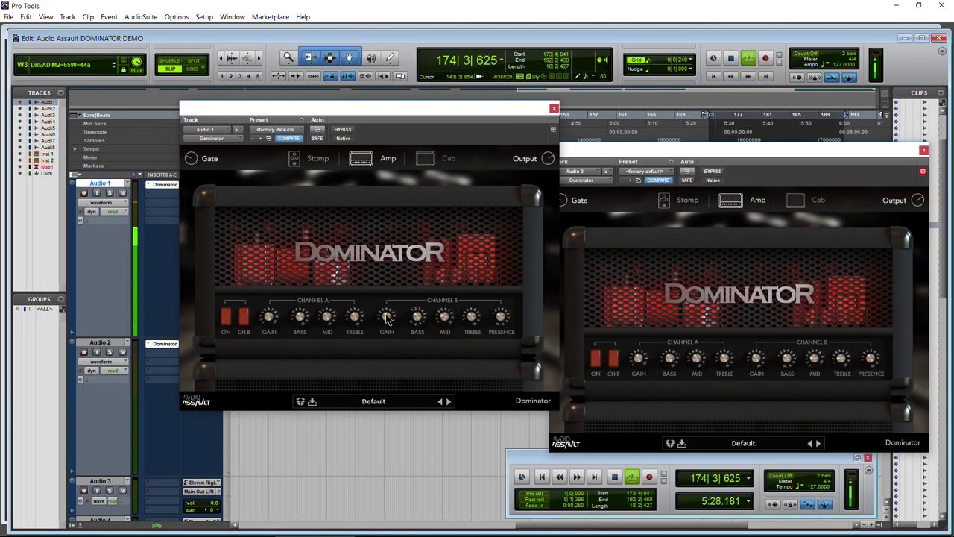
In Audio 1's Dominator, fine-tune the Channel B gain, then reposition the cabinet microphone and change it to Condenser T1
left_click_drag(385, 313, 389, 316)
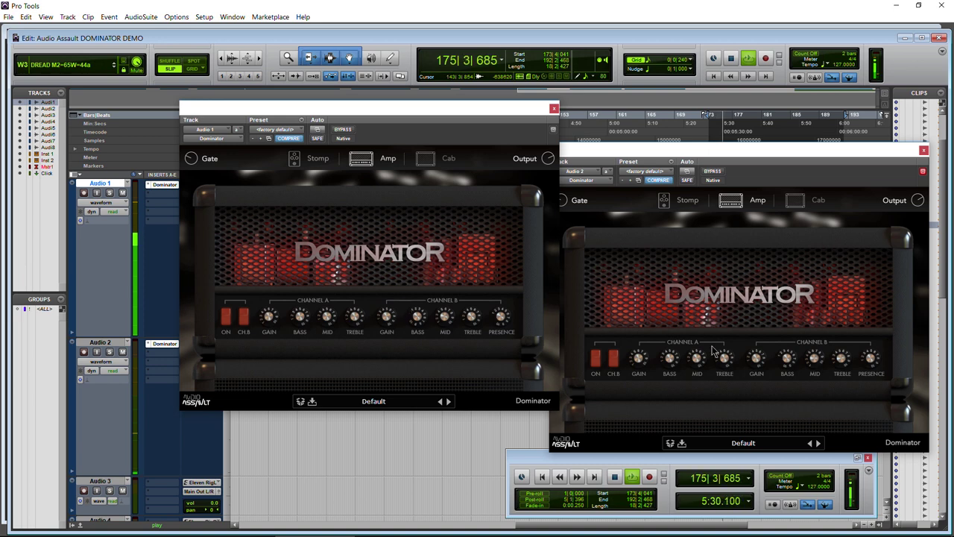
left_click(795, 202)
left_click(422, 159)
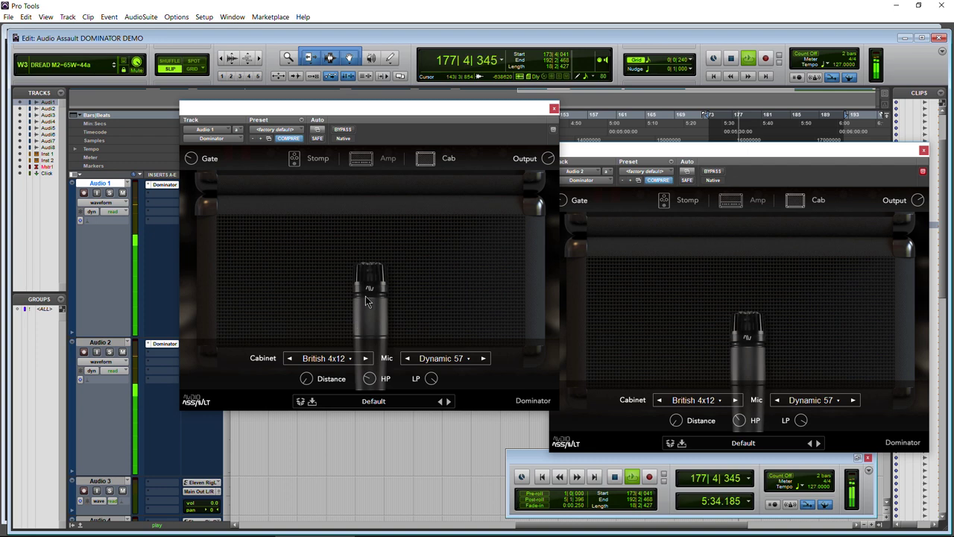
mouse_move(365, 300)
left_mouse_down()
mouse_move(383, 298)
mouse_move(379, 291)
left_mouse_up()
left_click(436, 360)
left_click(474, 380)
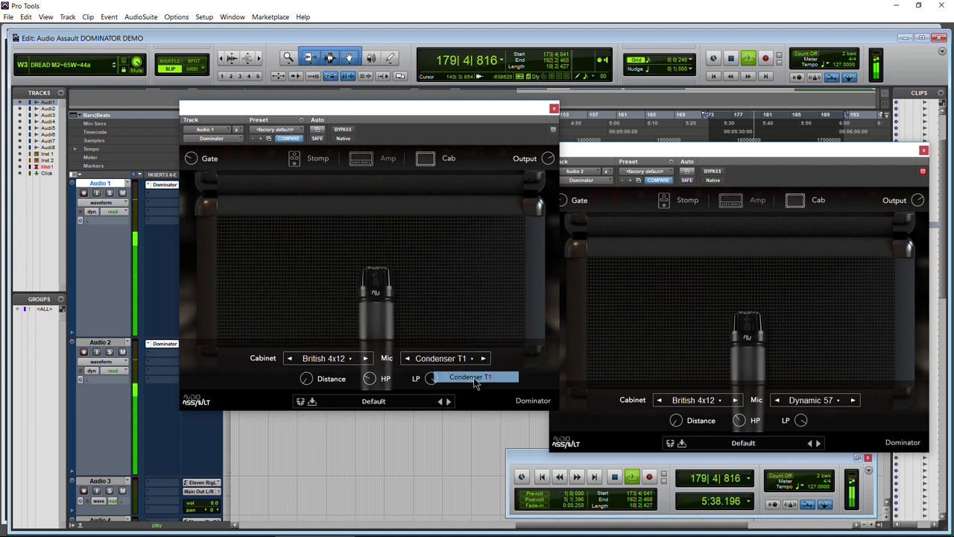
In Audio 2's Dominator, try the American cabinet, shift the mic slightly, and switch to the Japanese 4x12 cabinet
left_click(707, 403)
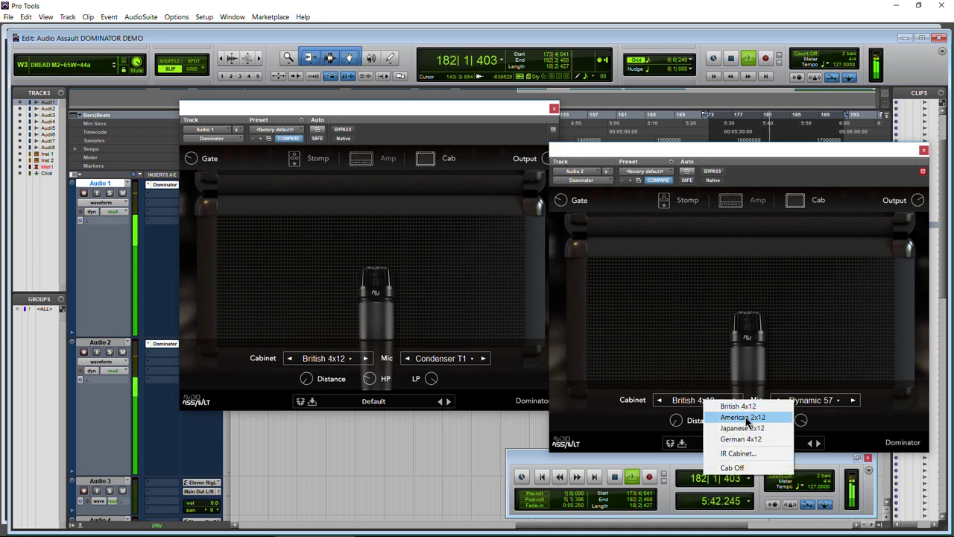
left_click(746, 418)
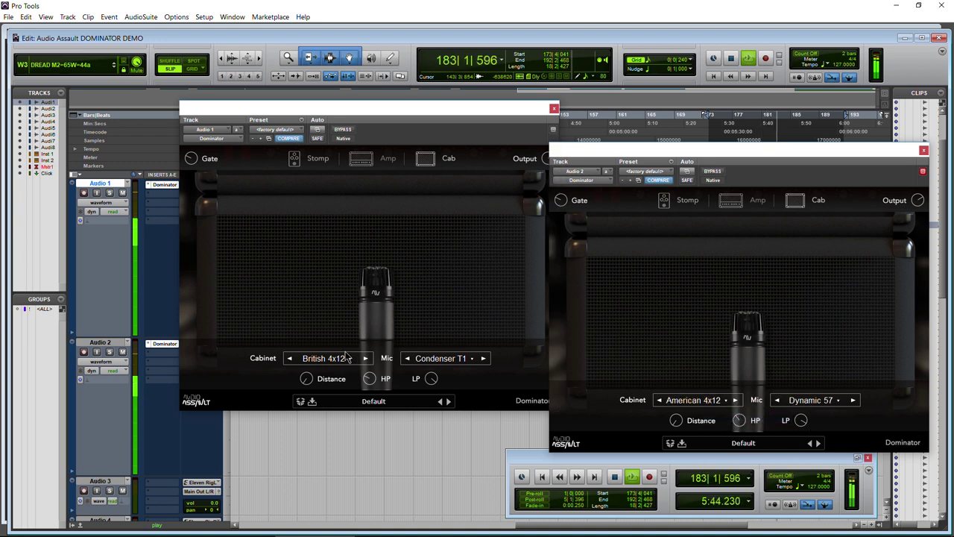
mouse_move(751, 334)
left_mouse_down()
mouse_move(768, 336)
mouse_move(750, 330)
mouse_move(727, 300)
mouse_move(741, 325)
left_mouse_up()
left_click(720, 400)
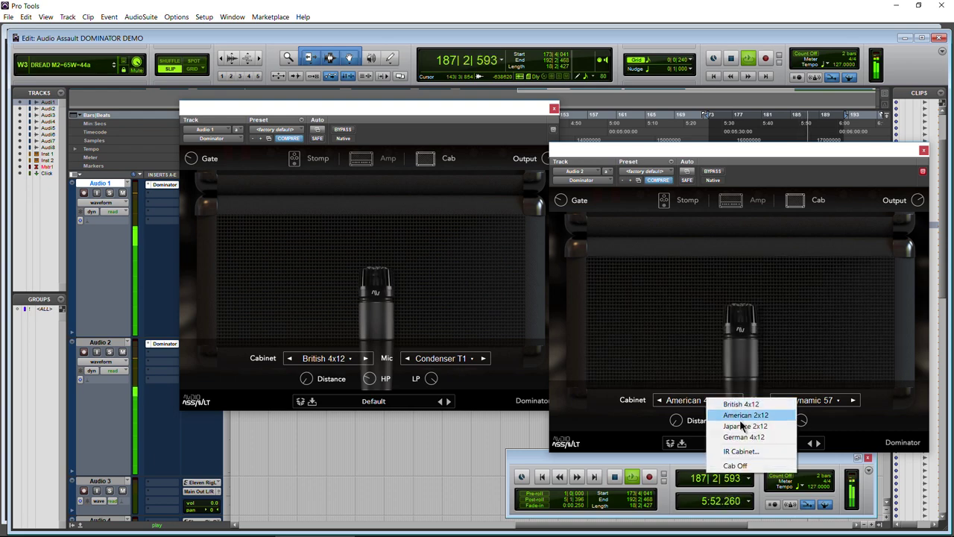
left_click(744, 428)
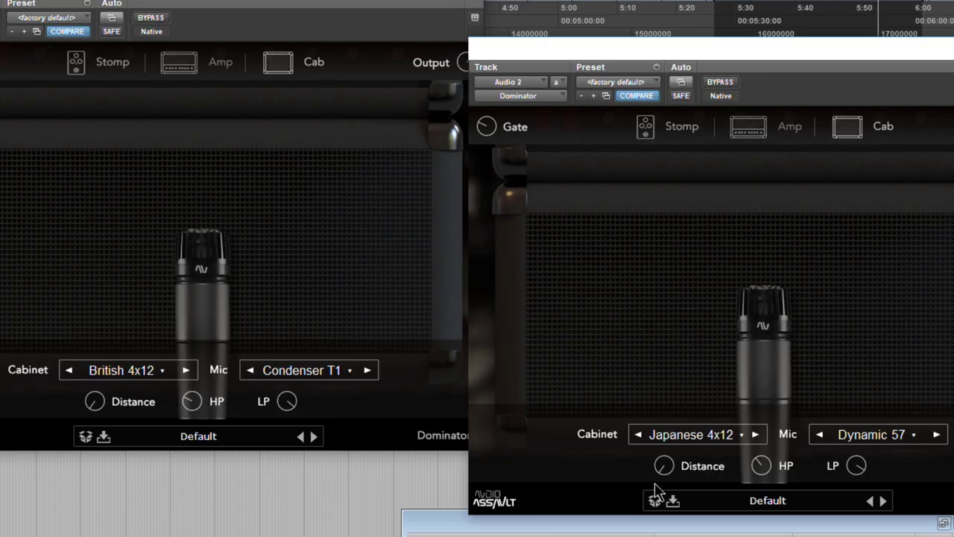
Show the amp controls in both Dominators and adjust Channel B's gain on Audio 2 and its bass on both tracks
left_click(183, 63)
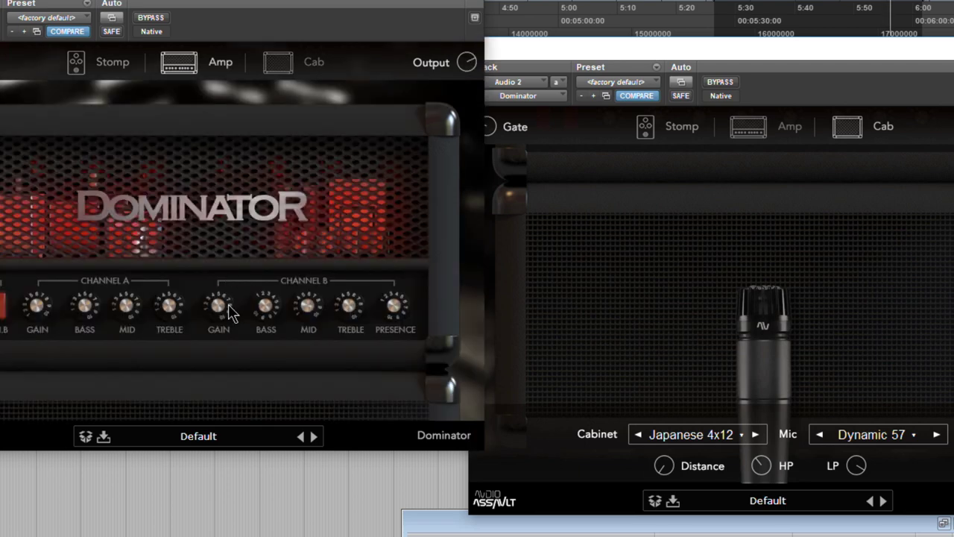
left_click(743, 128)
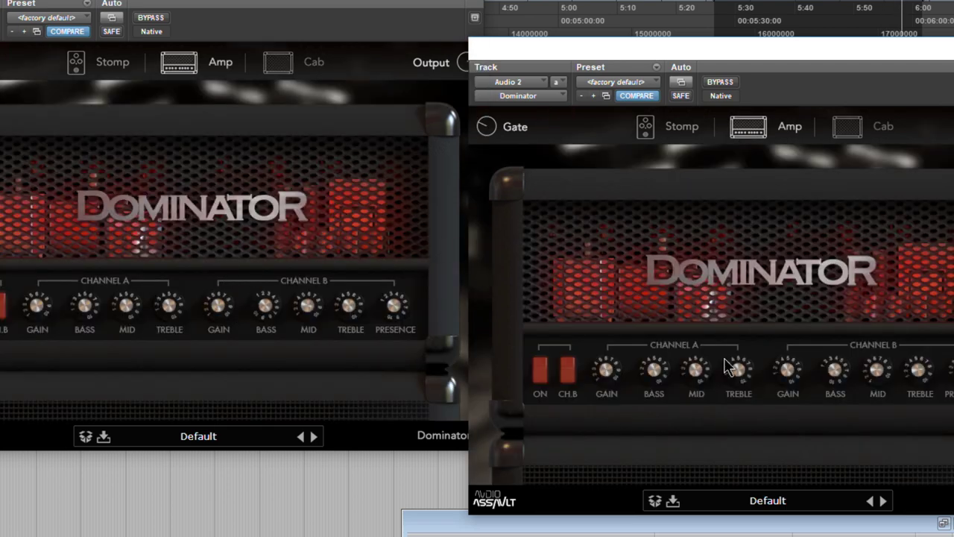
left_click_drag(789, 374, 790, 372)
left_click(266, 313)
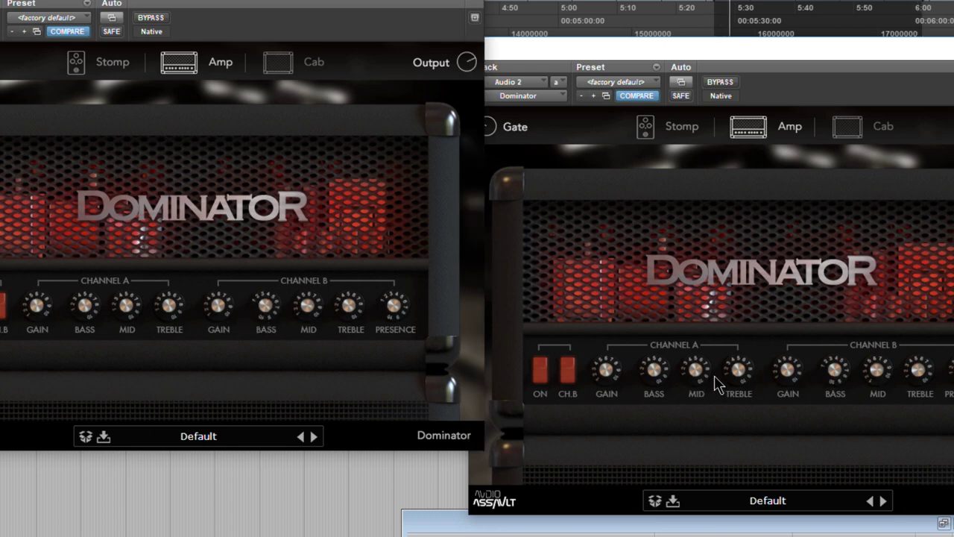
left_click(835, 384)
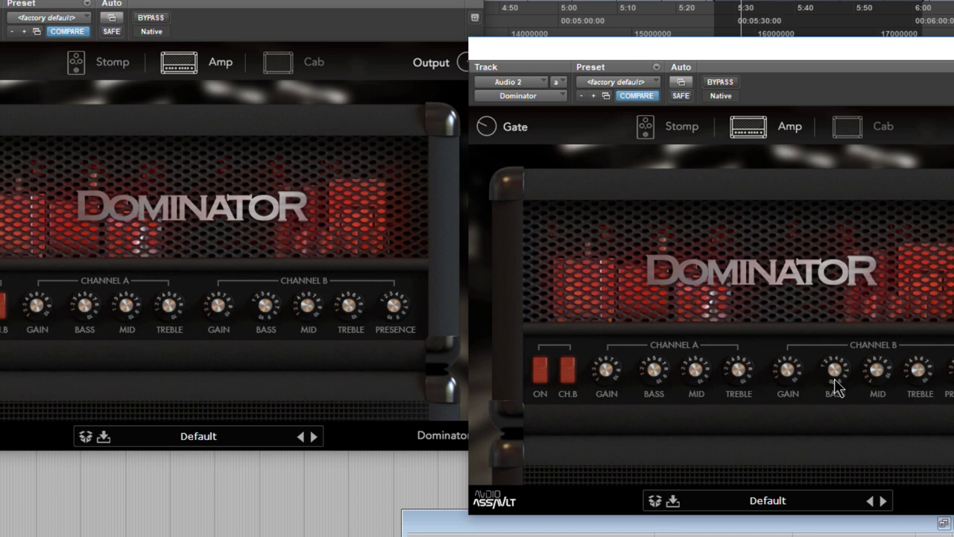
left_click_drag(835, 379, 835, 362)
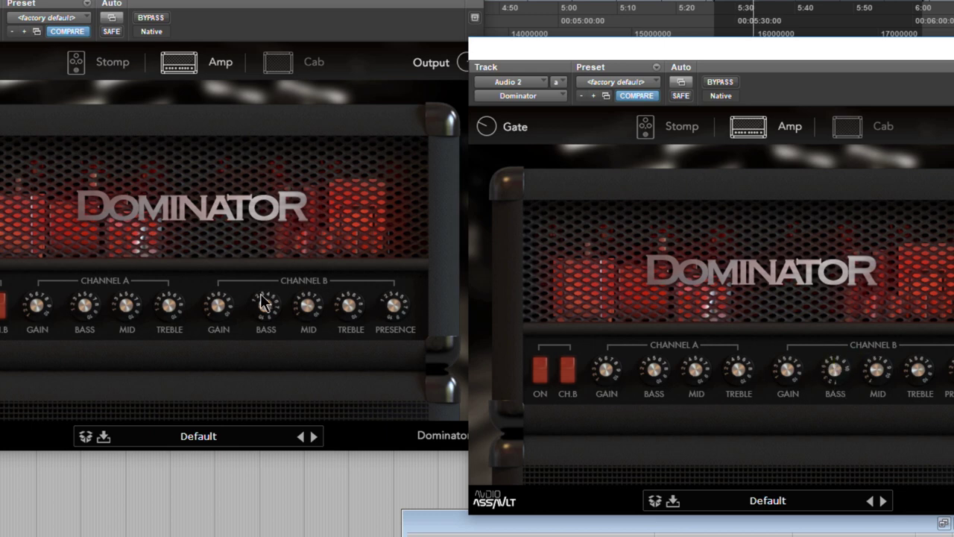
left_click_drag(264, 302, 264, 287)
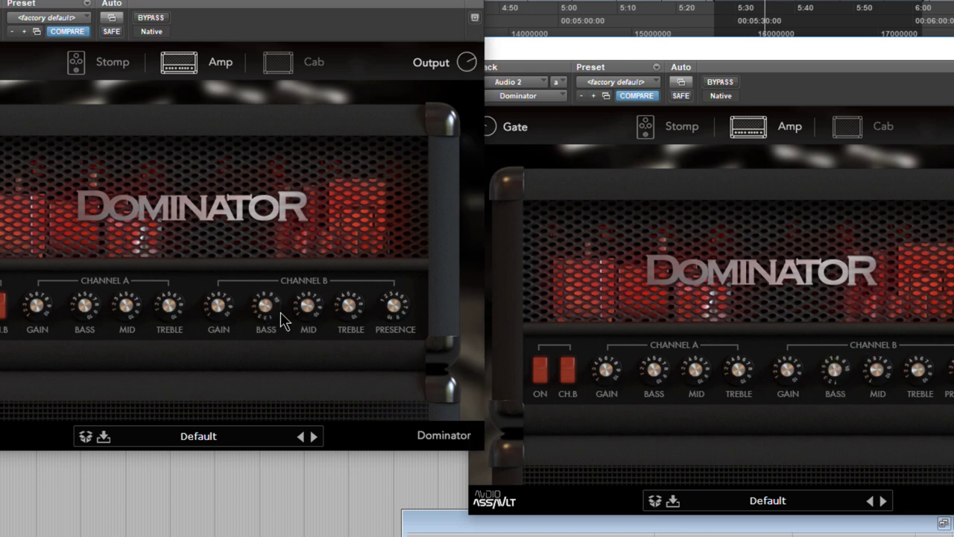
Change the cabinet in Audio 1's Dominator to American 4x12
left_click(266, 63)
left_click(140, 371)
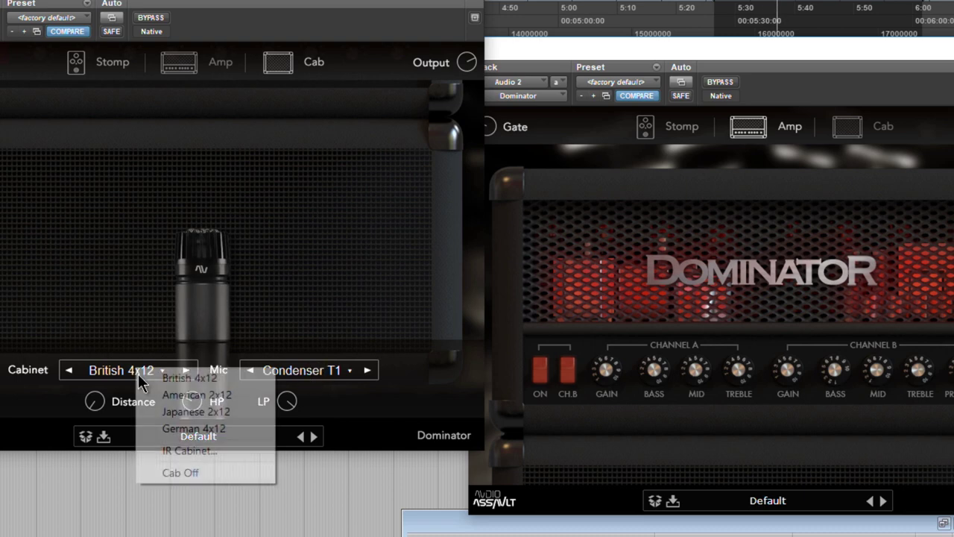
left_click(154, 395)
Set Audio 2's Dominator to the Condenser T1 microphone and the American 4x12 cabinet
left_click(847, 129)
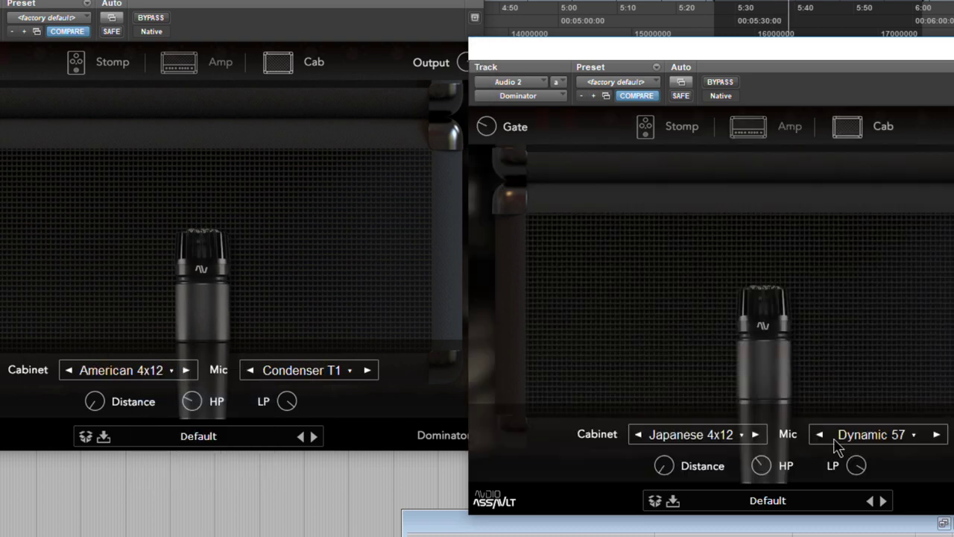
left_click(850, 437)
left_click(895, 459)
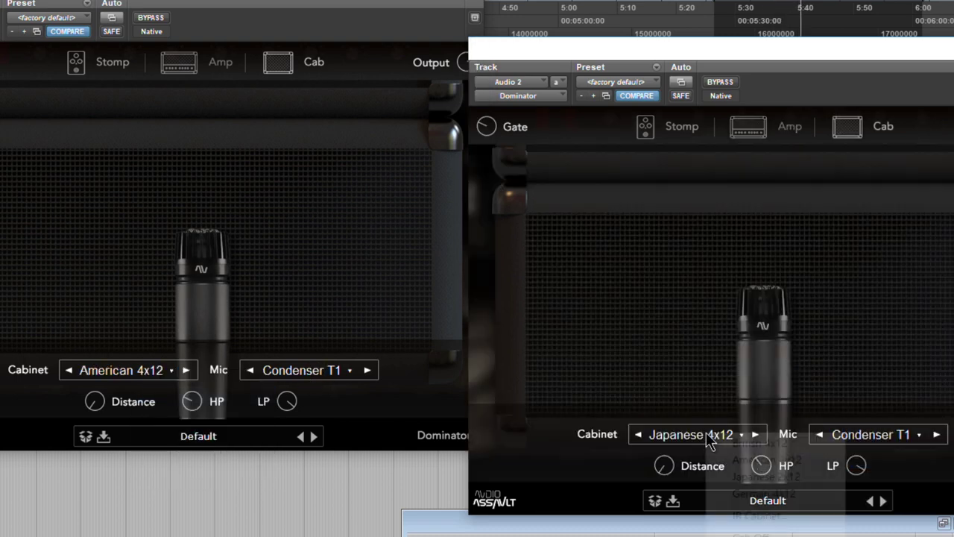
left_click(701, 435)
left_click(746, 459)
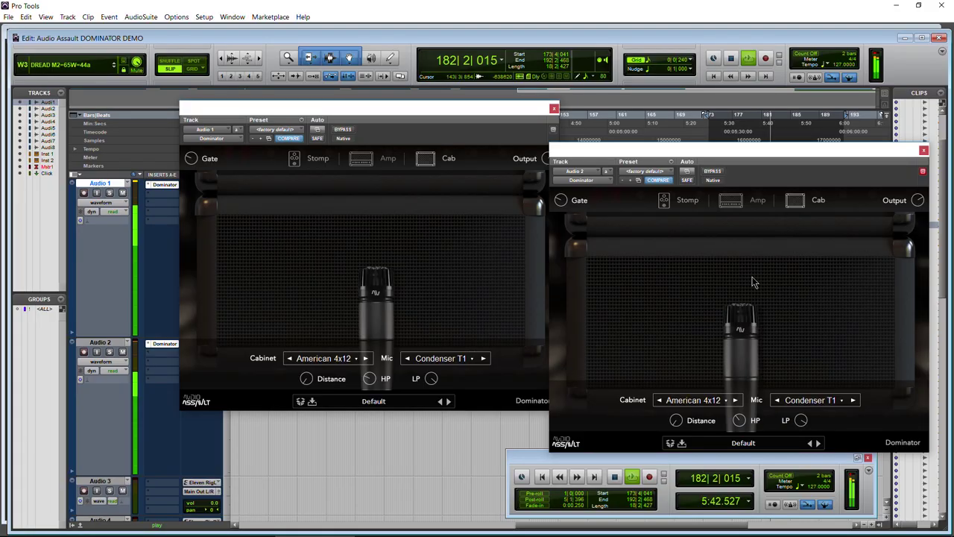
Adjust the Channel B mid on both Dominator amps, trying 6.9 on Audio 2 and 3.2, then 4.0, on Audio 1
left_click(758, 199)
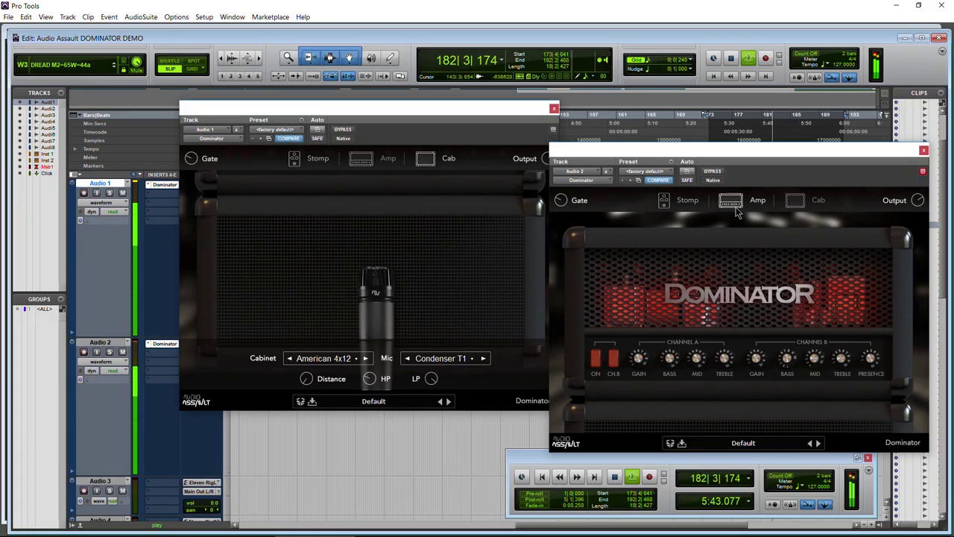
left_click(388, 158)
mouse_move(420, 321)
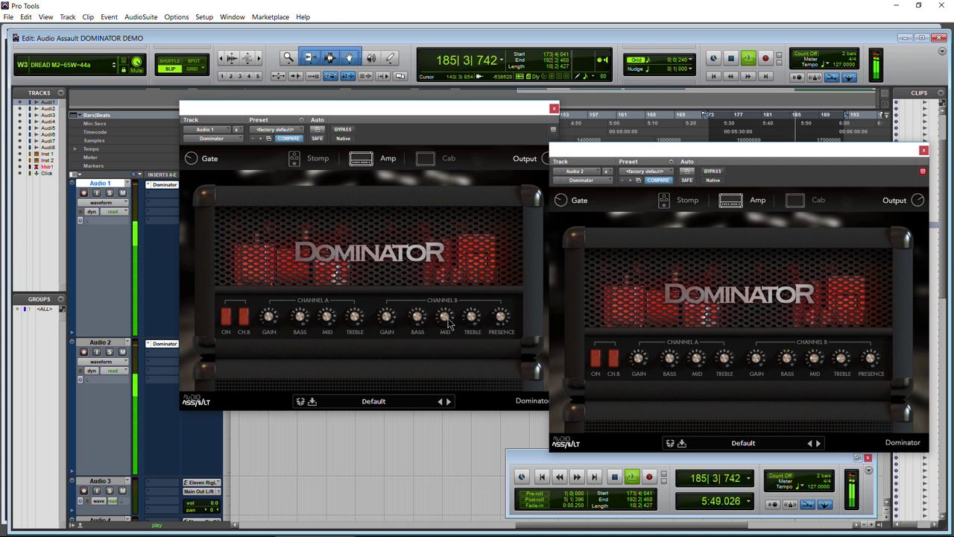
left_click(814, 361)
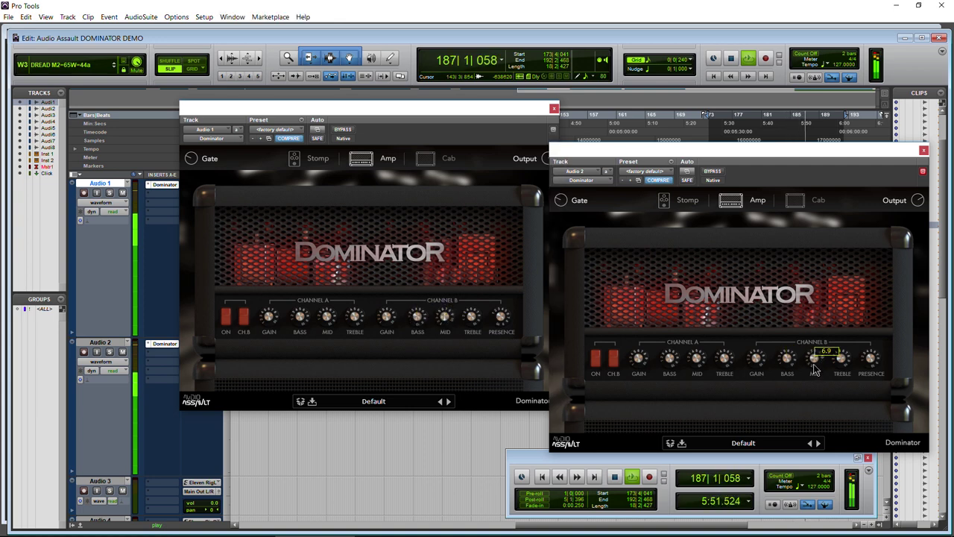
left_click(468, 334)
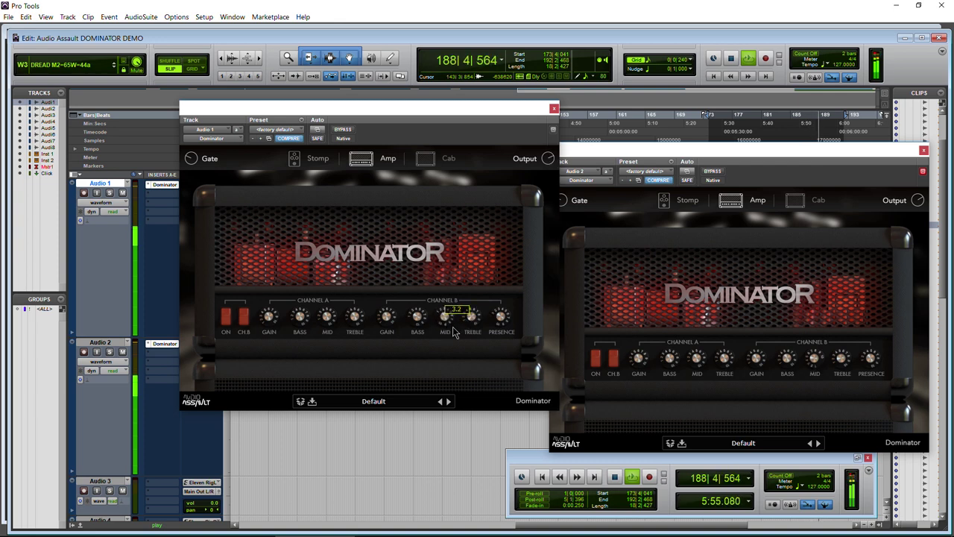
left_click(814, 369)
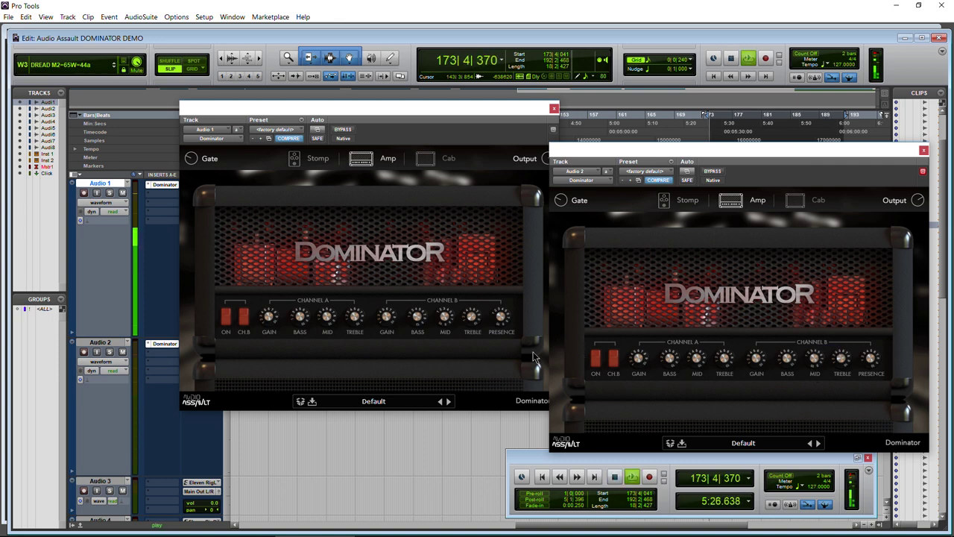
left_click(438, 329)
left_click_drag(442, 322, 443, 320)
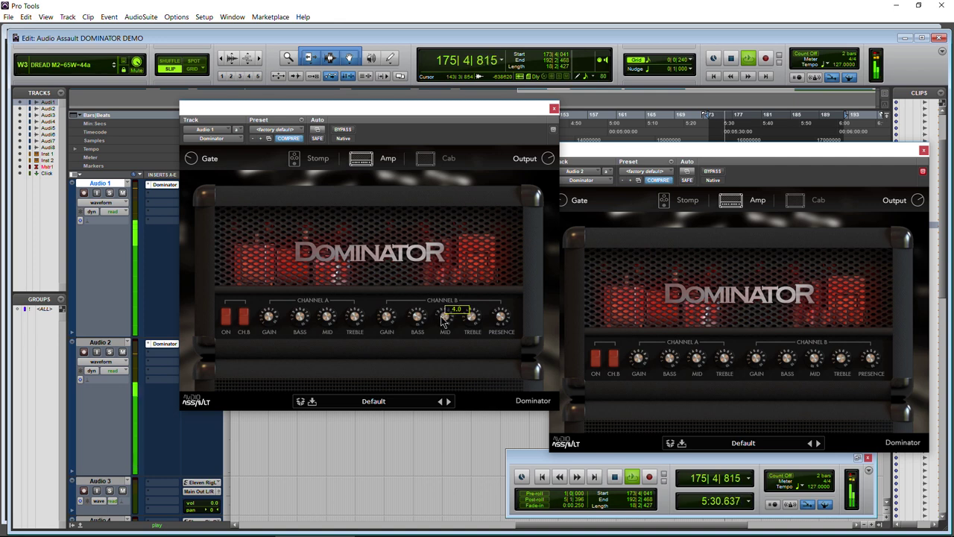
Adjust the Channel B mid, treble and presence on both Dominator amps, with Audio 2's mid at 5.8 and Audio 1's treble at 6.0
left_click(816, 363)
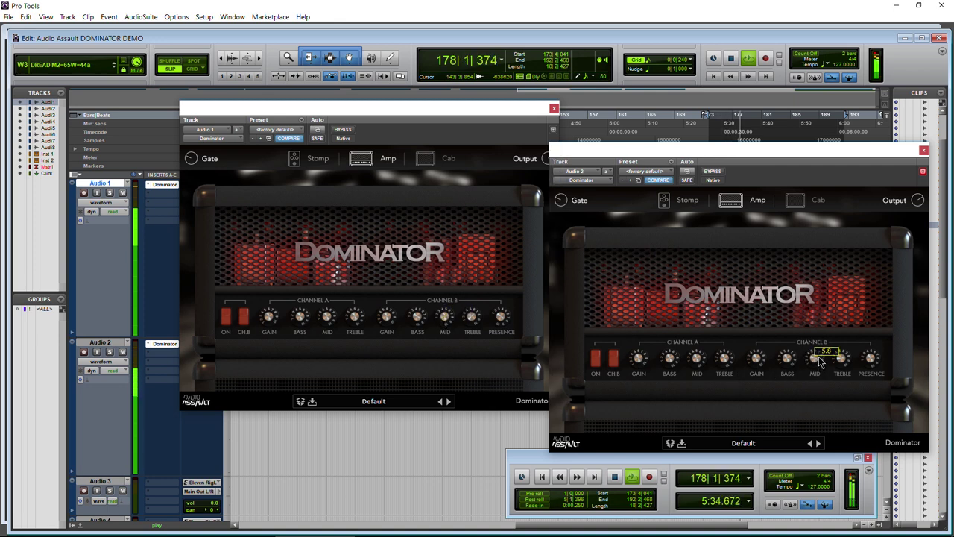
left_click(443, 321)
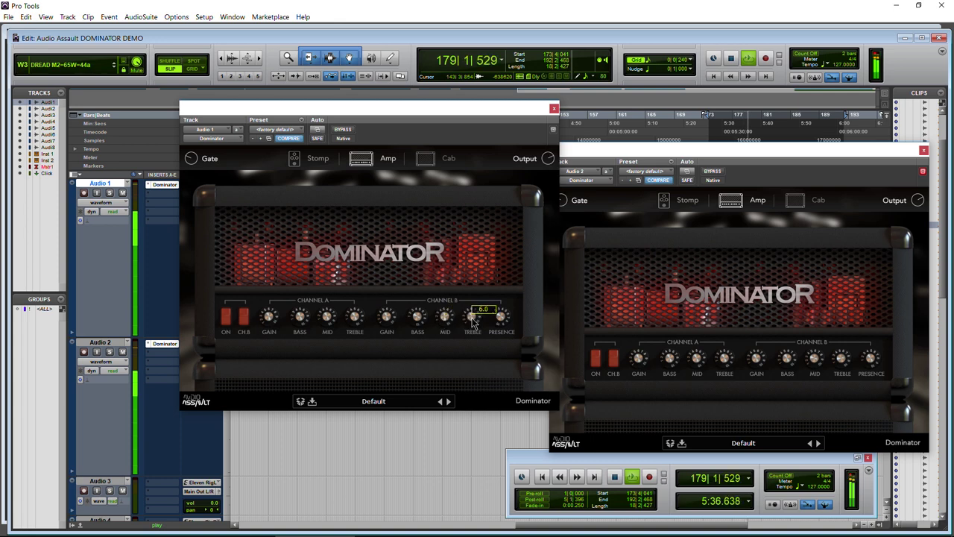
left_click(843, 373)
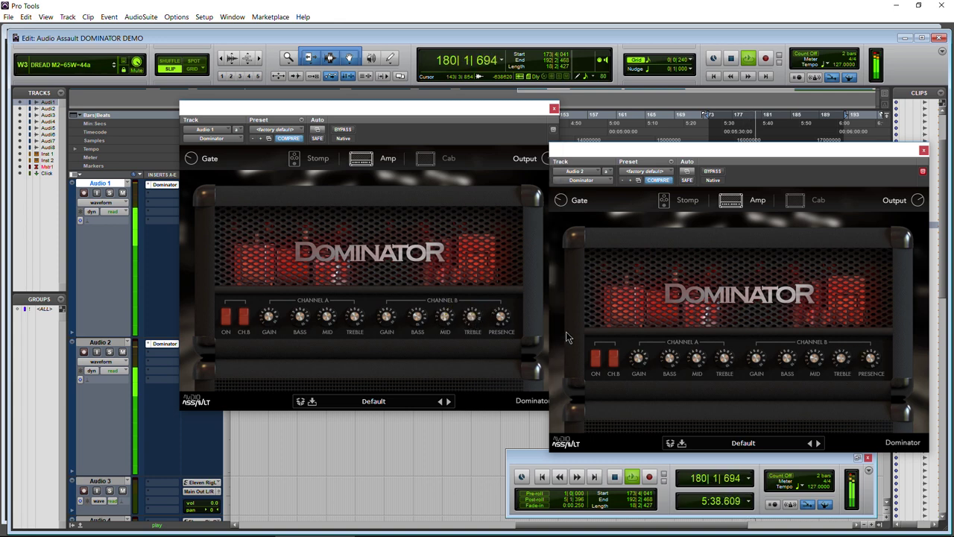
left_click(512, 322)
left_click(871, 368)
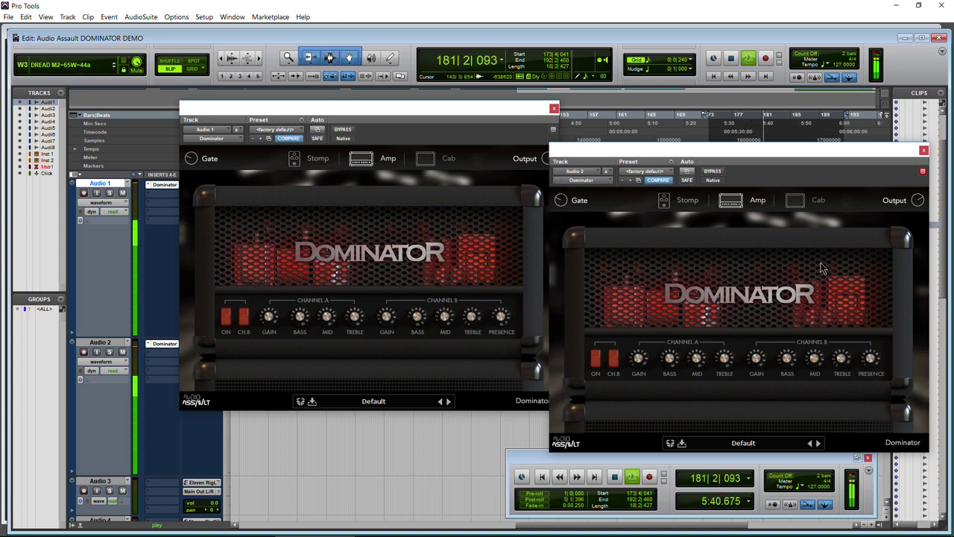
Change the cabinet in Audio 2's Dominator to German 4x12
left_click(794, 201)
left_click(698, 403)
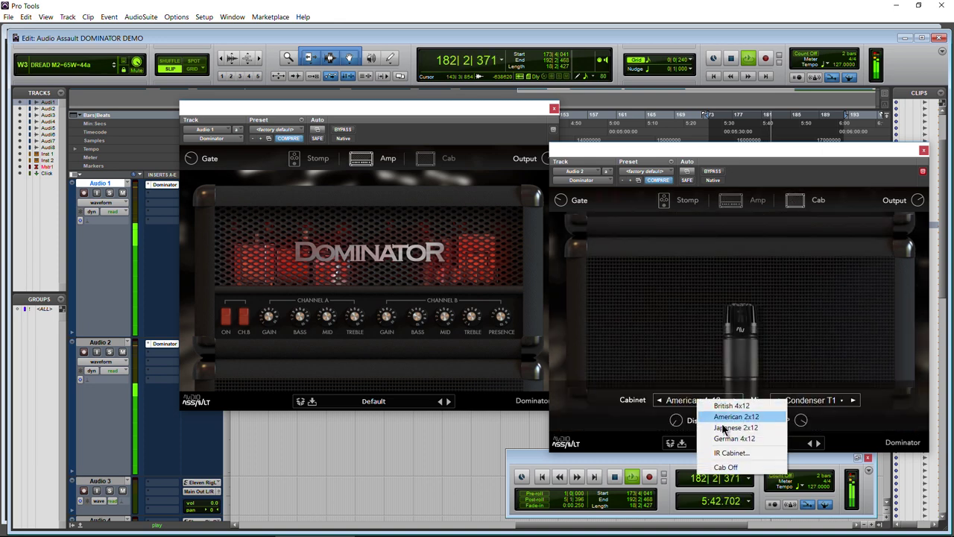
left_click(719, 443)
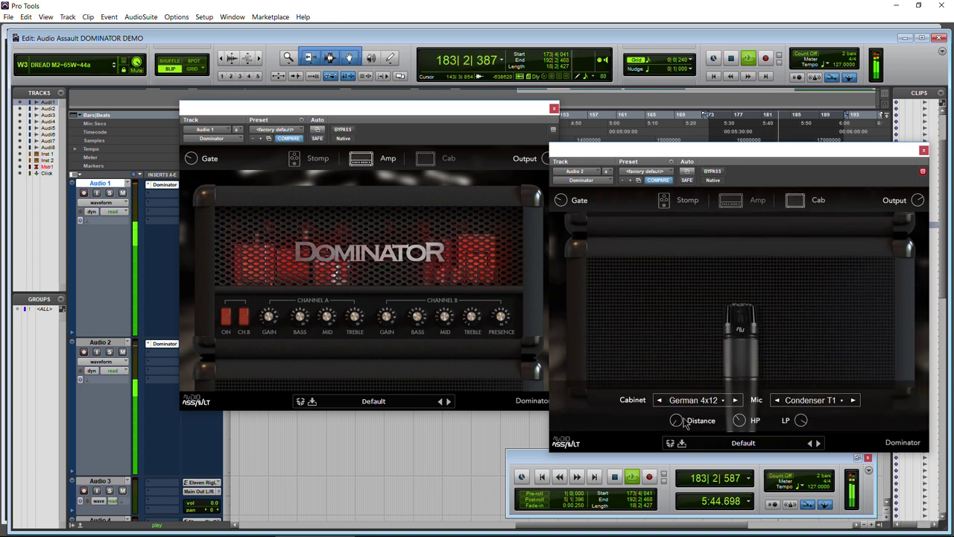
Show Audio 1's cabinet view and shift the microphone slightly on the speaker in both Dominators
left_click(424, 161)
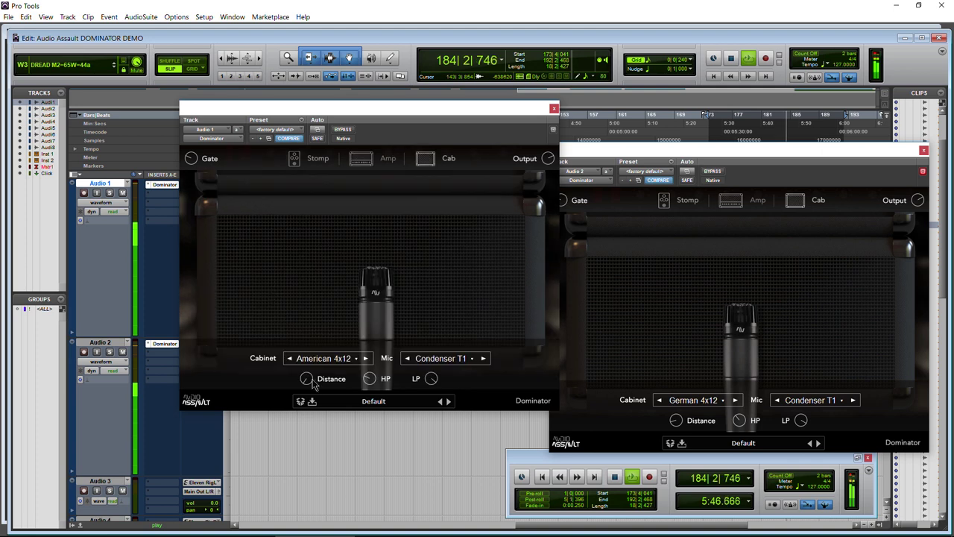
left_click_drag(381, 294, 371, 296)
left_click_drag(748, 352, 750, 340)
Switch Audio 2's Dominator to the IR Cabinet and return to its amp controls
left_click(702, 403)
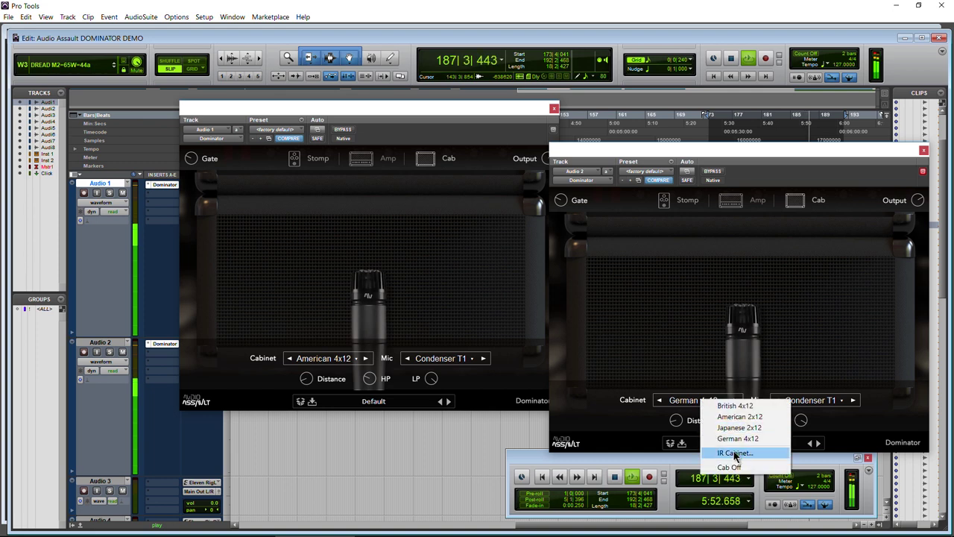
left_click(748, 452)
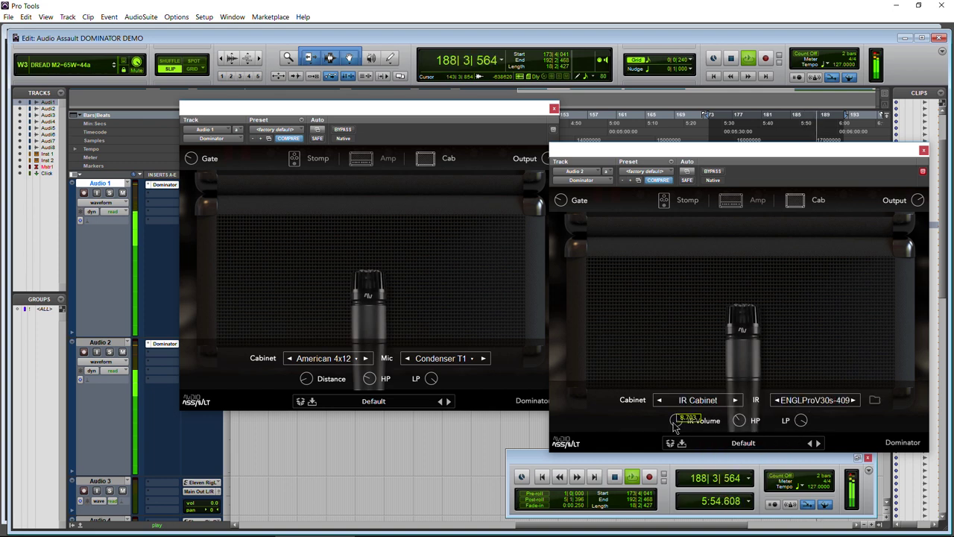
left_click(742, 200)
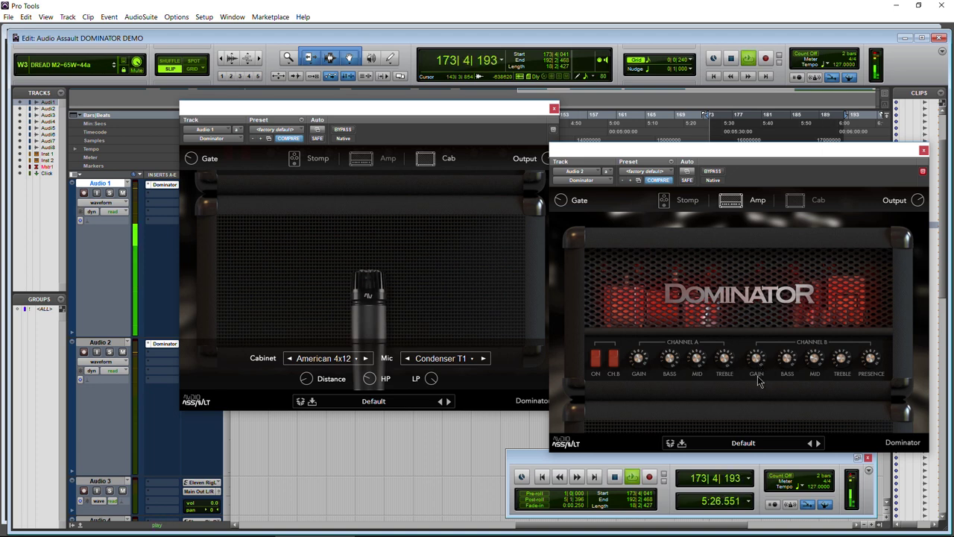
Set Audio 1's Dominator to the German 4x12 cabinet and the Dynamic 421 microphone
left_click(337, 371)
left_click(334, 362)
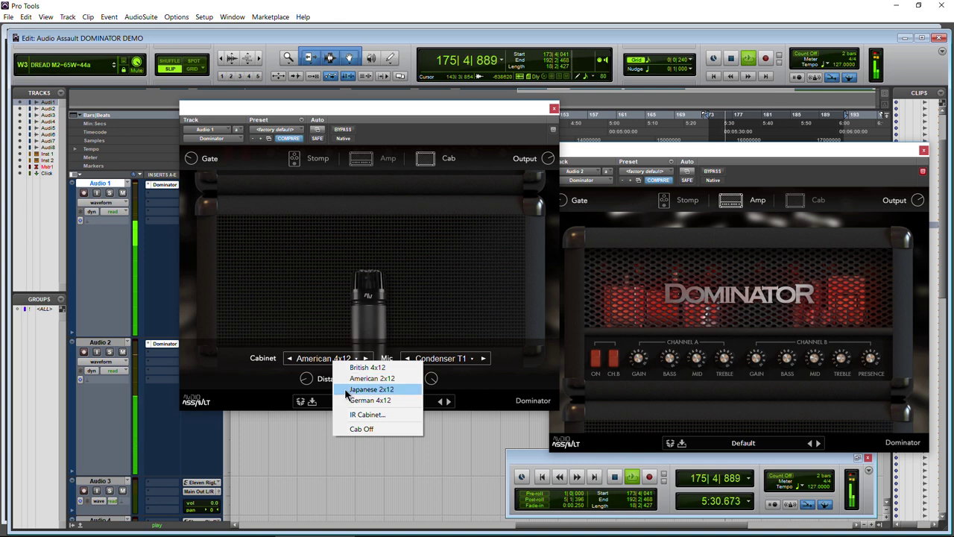
left_click(365, 400)
left_click(441, 358)
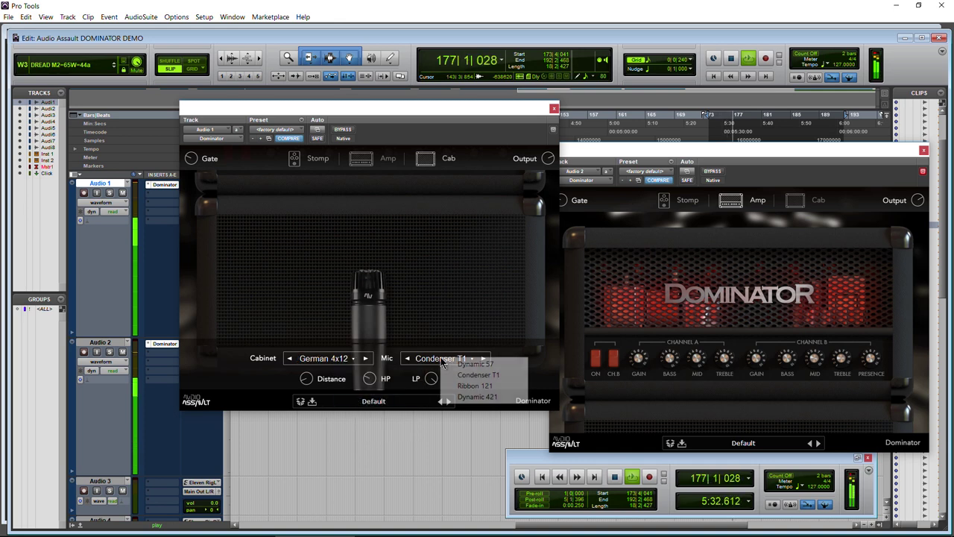
left_click(476, 397)
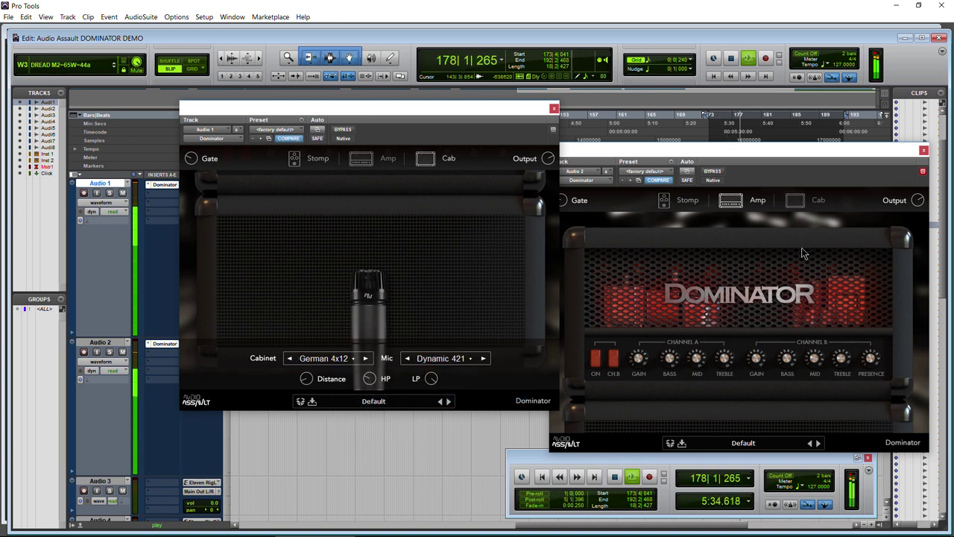
Set Audio 2's Dominator to the American 4x12 cabinet and the Dynamic 57 microphone
left_click(797, 201)
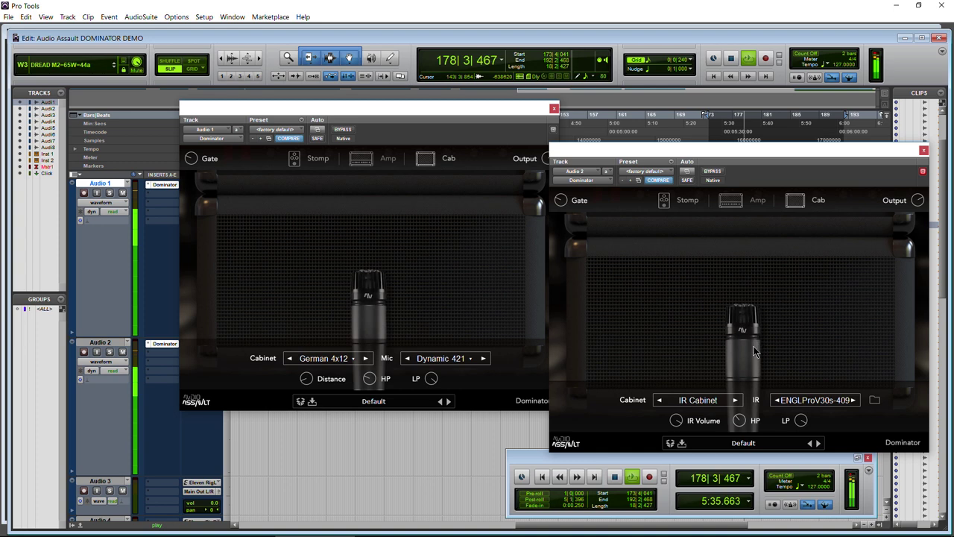
left_click(701, 402)
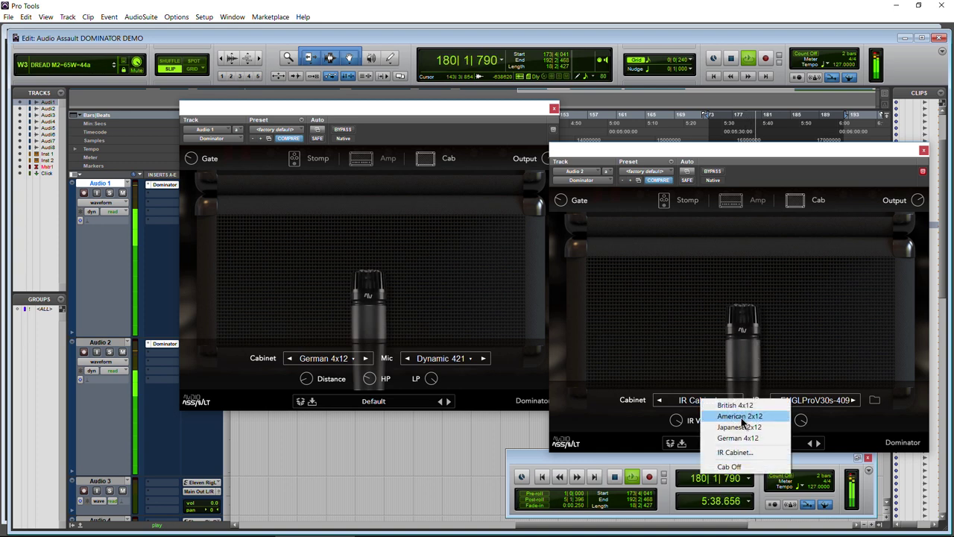
left_click(742, 419)
left_click(805, 405)
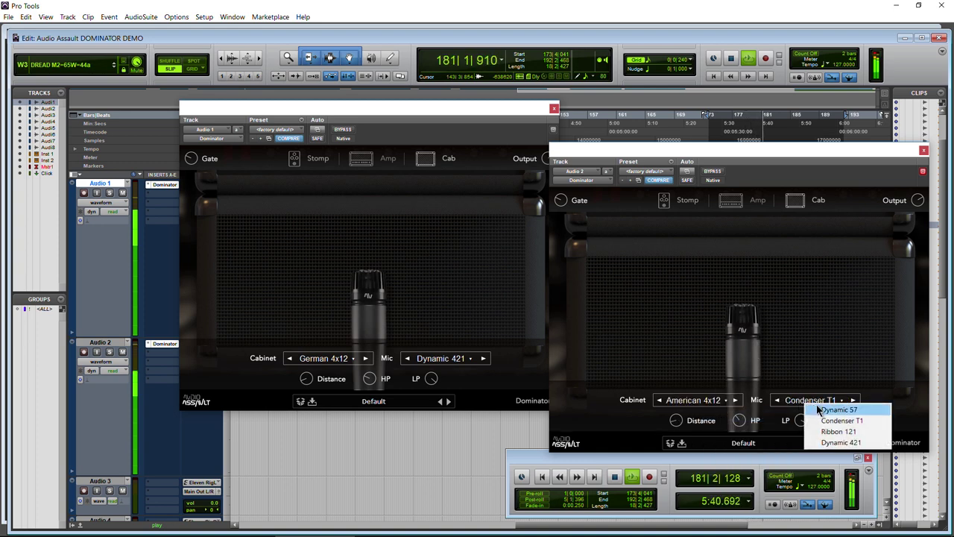
left_click(814, 410)
Fine-tune the Channel B gain and tone controls on both Dominator amps, with presence at 4.0 on Audio 2 and 3.7 on Audio 1
left_click(707, 228)
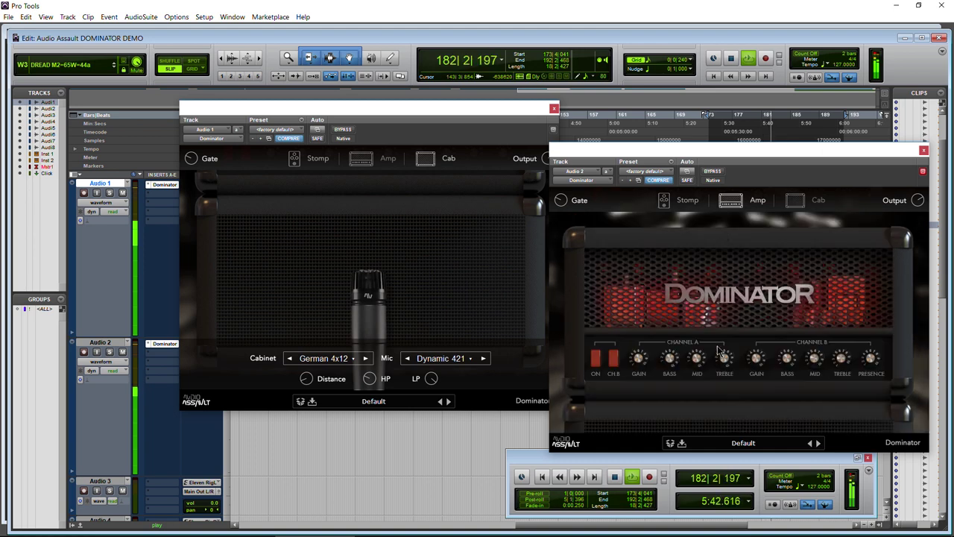
left_click_drag(760, 363, 762, 361)
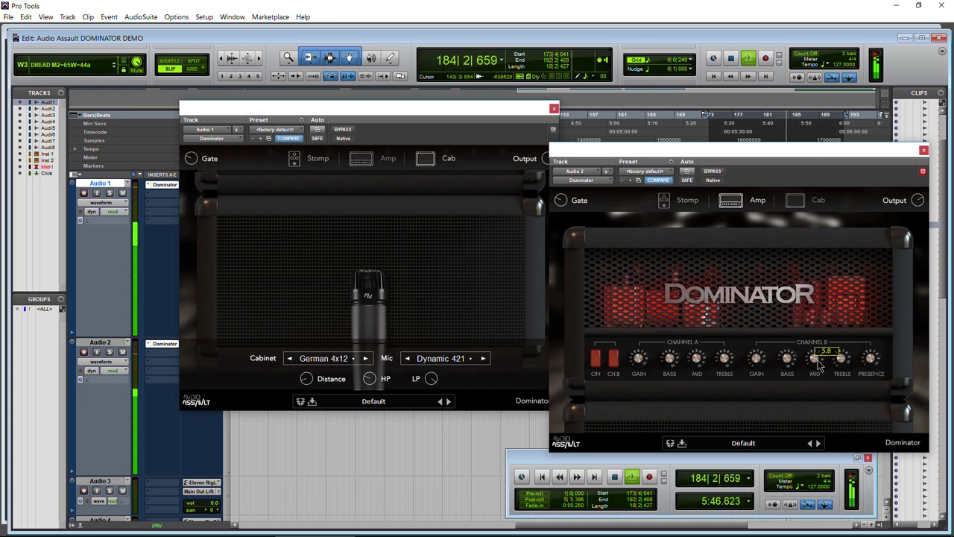
left_click(361, 158)
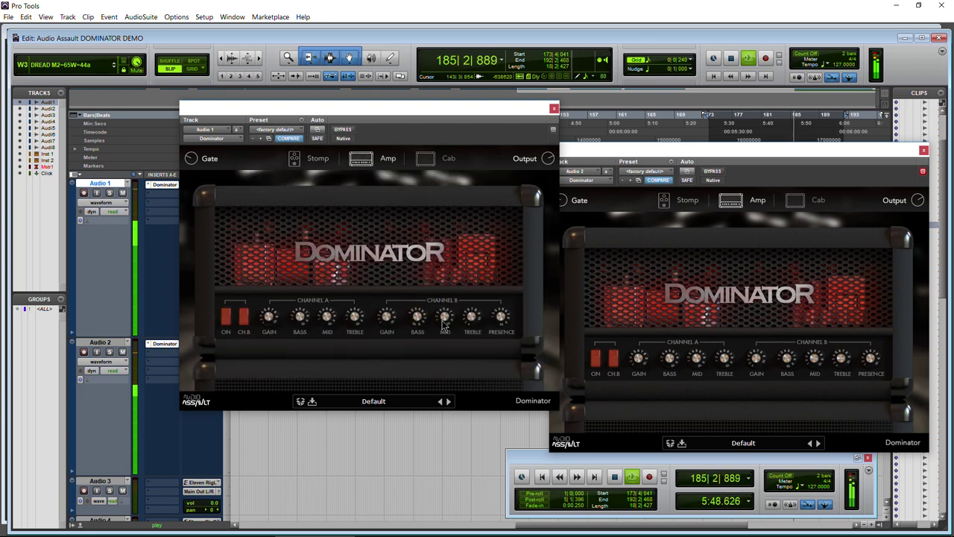
left_click_drag(448, 323, 474, 314)
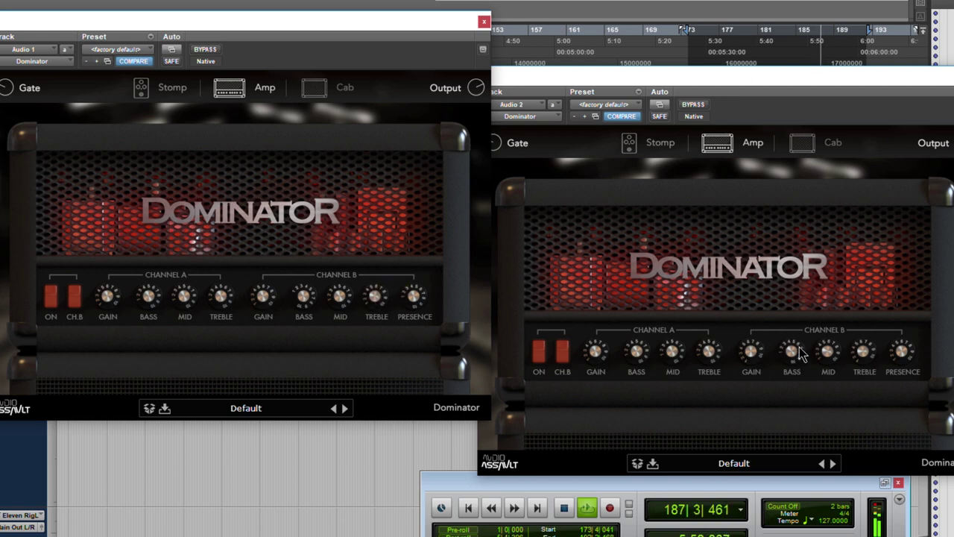
left_click_drag(862, 348, 911, 360)
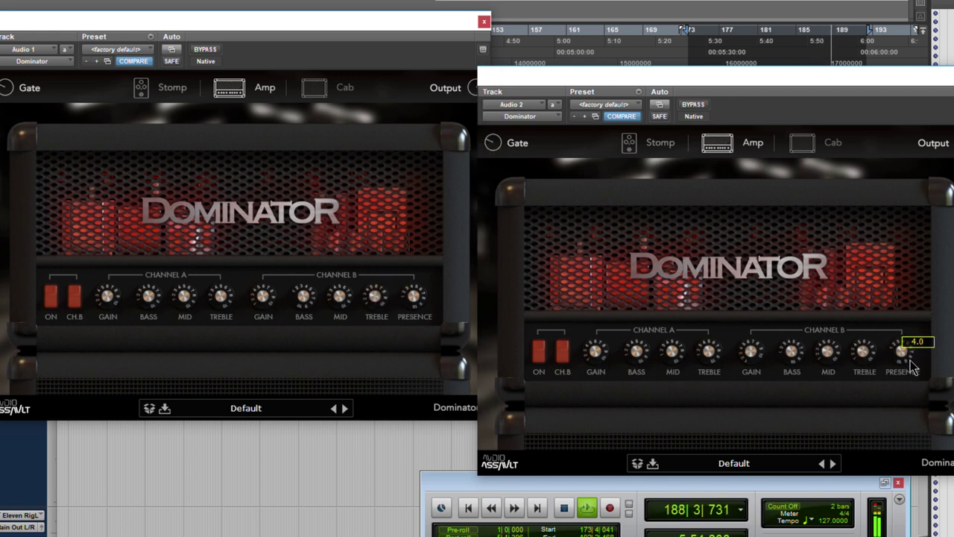
left_click_drag(415, 296, 415, 298)
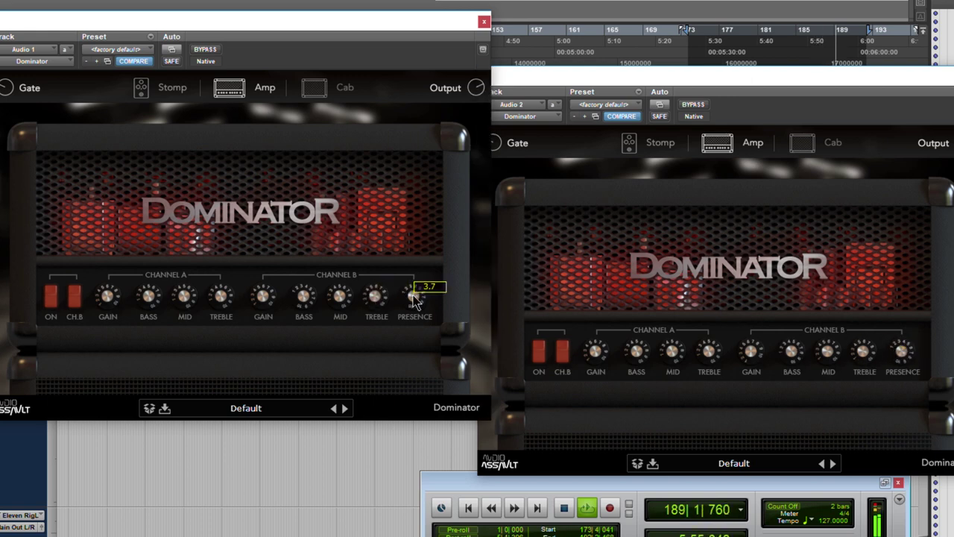
Show the cabinet view in both Dominators and increase the microphone distance on both, to 1.000 on Audio 1
left_click(795, 148)
mouse_move(646, 434)
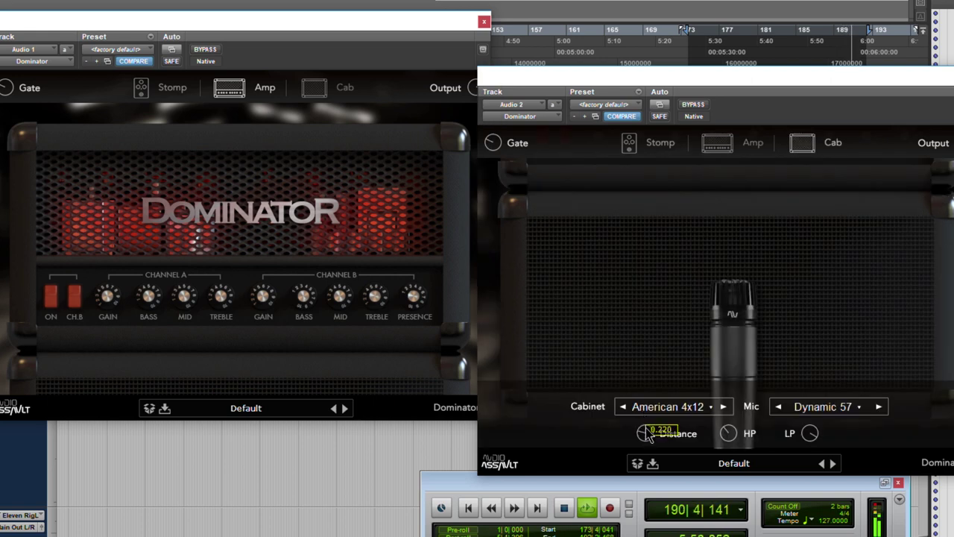
left_click_drag(647, 430, 647, 424)
left_click(316, 90)
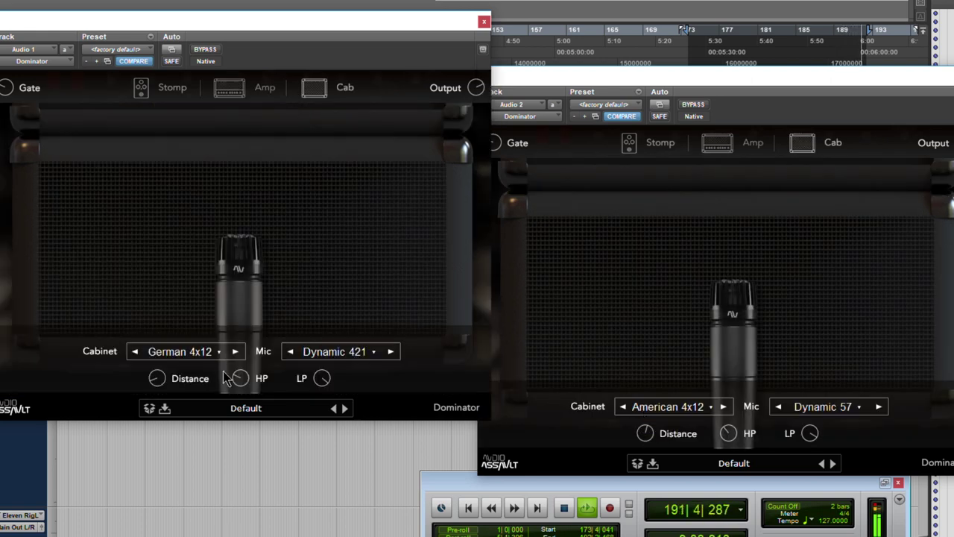
left_click_drag(158, 378, 164, 249)
mouse_move(155, 380)
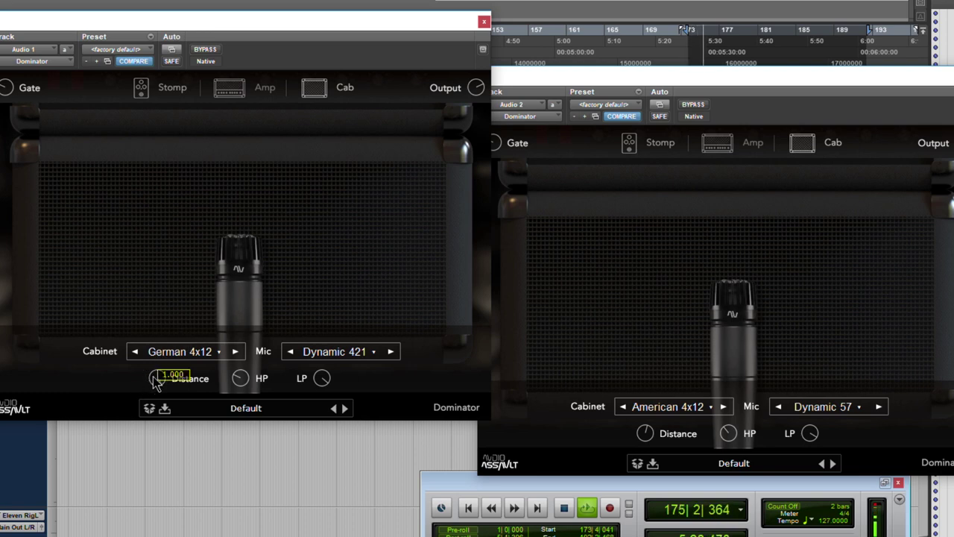
left_click(658, 440)
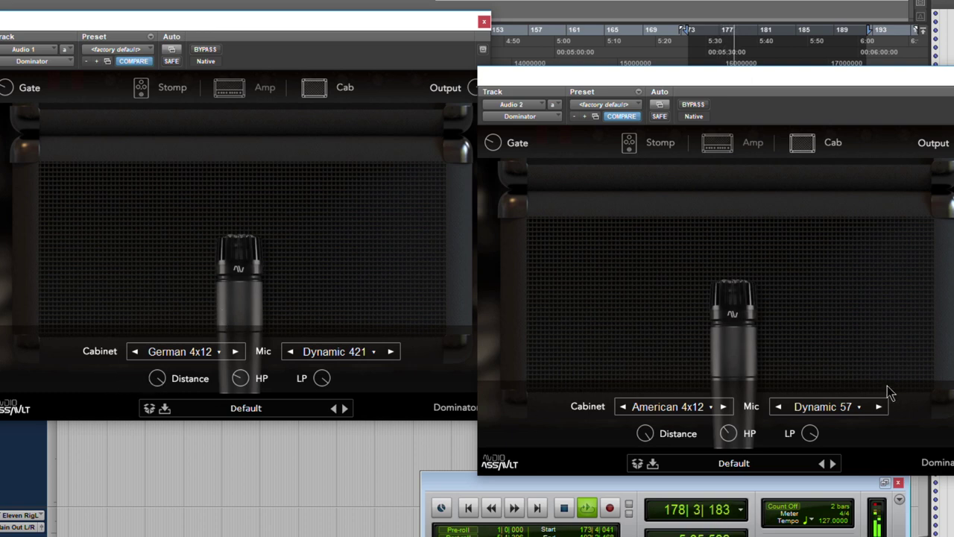
Set Audio 2's Dominator to the Dynamic 421 microphone and the German 4x12 cabinet
left_click(840, 406)
left_click(864, 455)
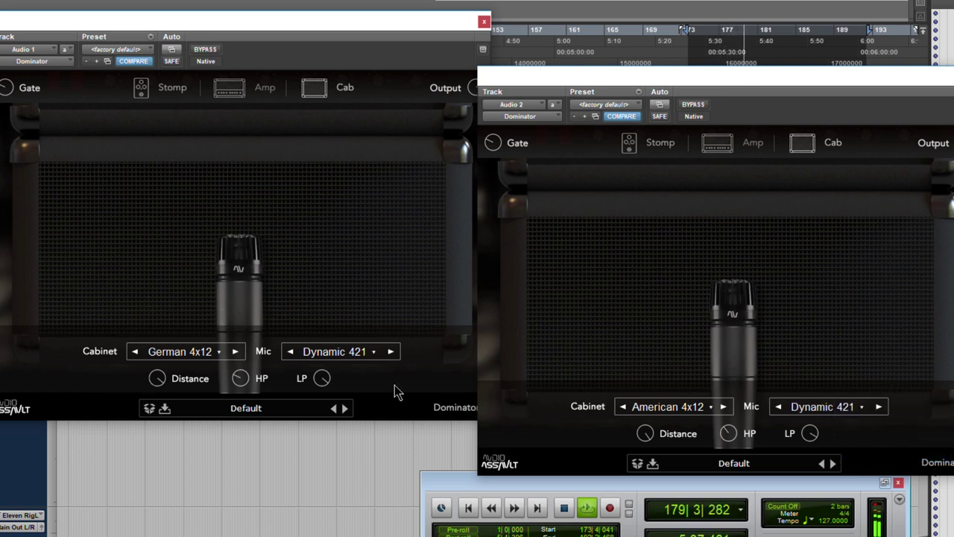
left_click(648, 408)
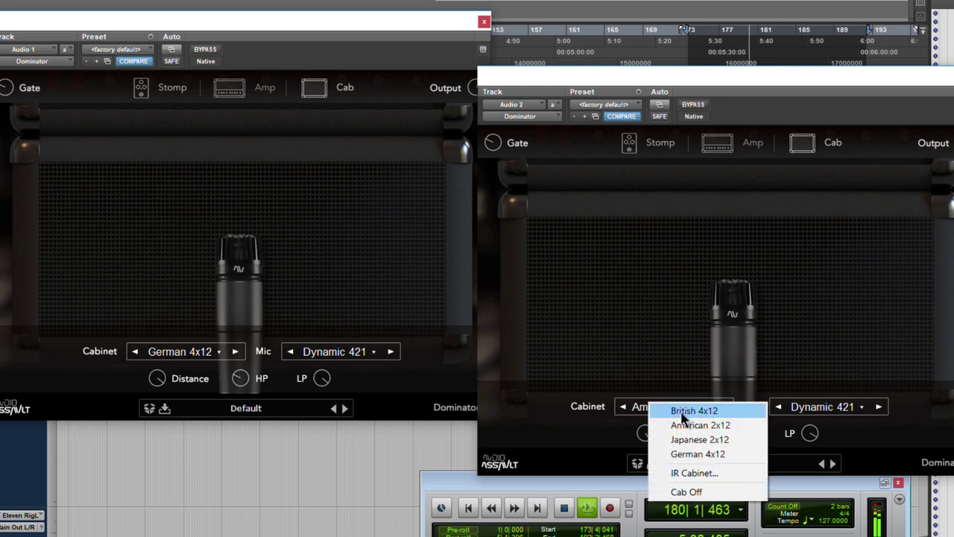
left_click(701, 454)
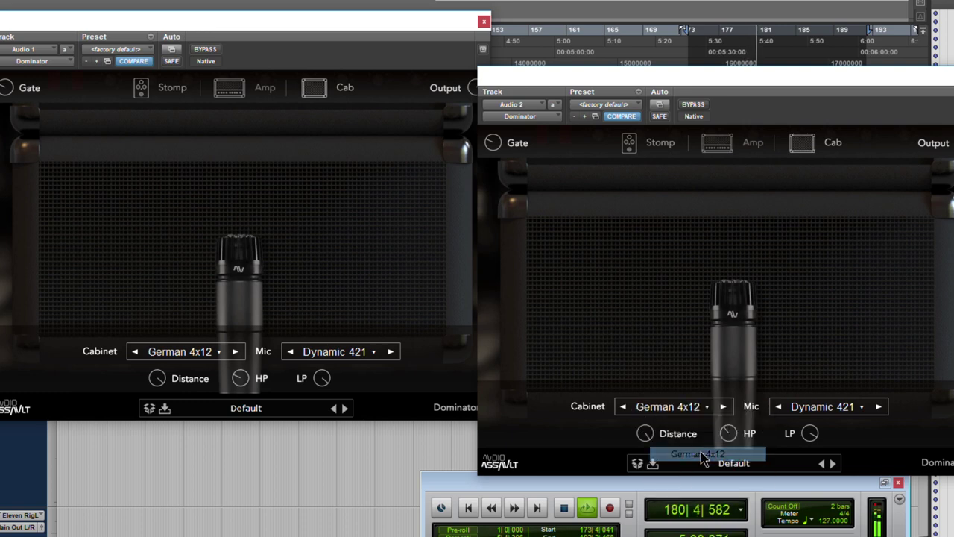
Change the microphone to Dynamic 57 in both Dominators
left_click(830, 408)
left_click(857, 410)
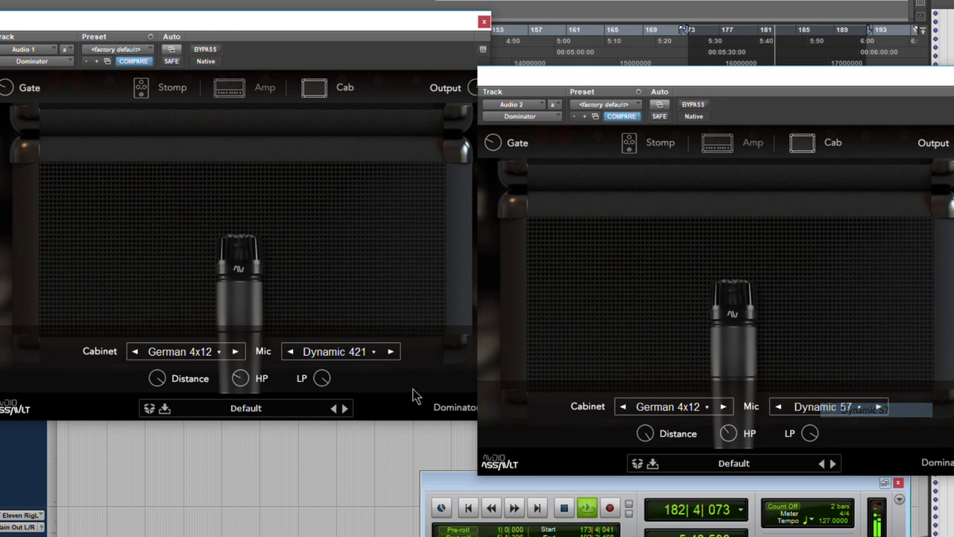
left_click(386, 356)
left_click(388, 361)
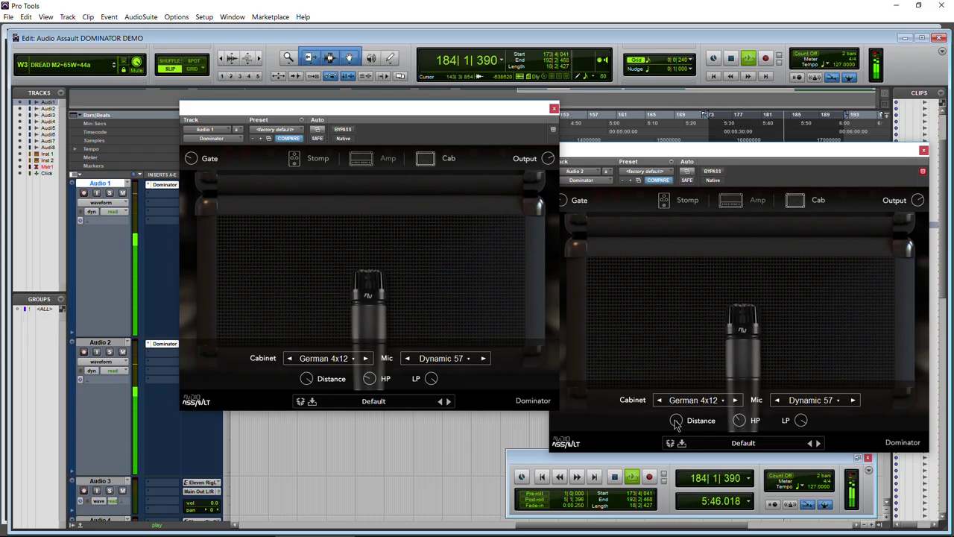
Reduce the microphone distance in both Dominators, trying 0.588 on Audio 2 first, and return both to the amp controls
left_click_drag(677, 422, 676, 388)
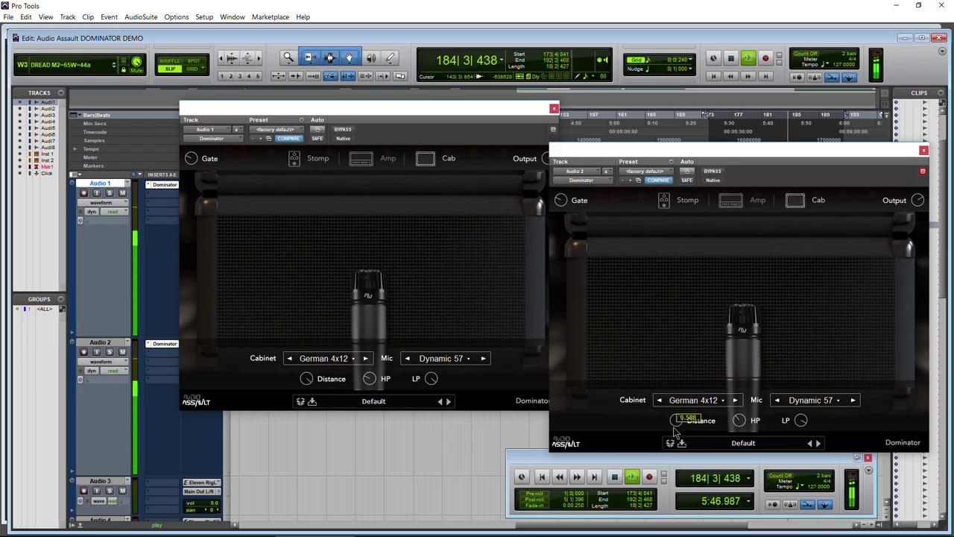
double_click(305, 381)
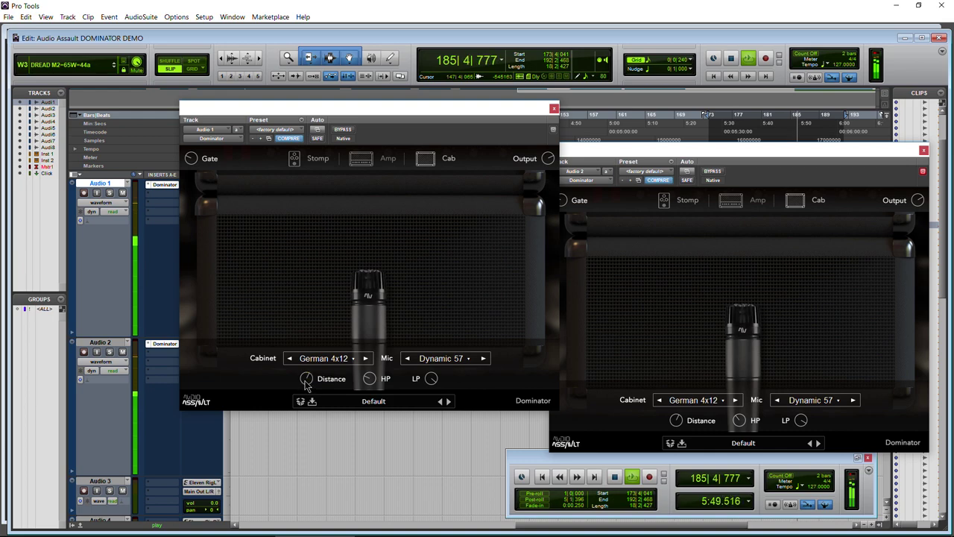
left_click_drag(305, 382, 312, 413)
left_click_drag(676, 421, 678, 470)
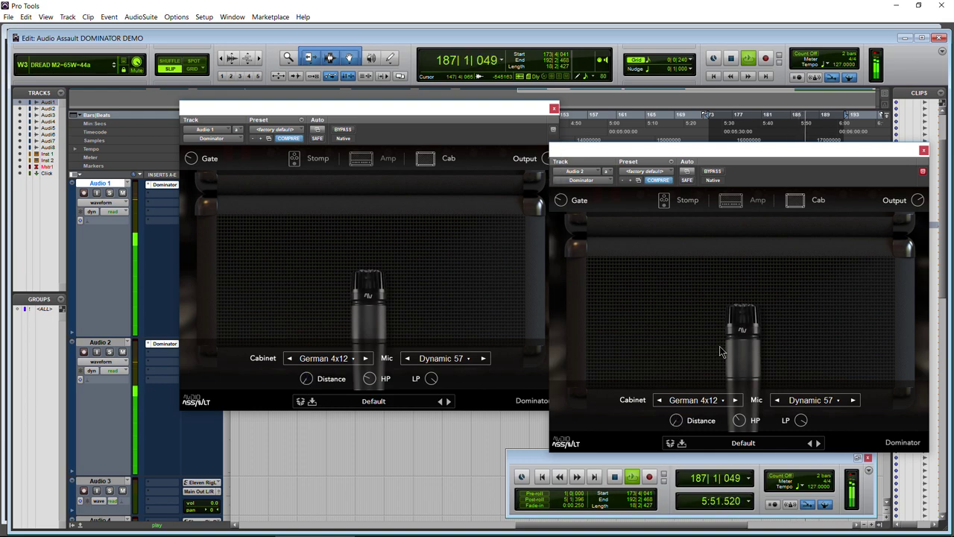
left_click(731, 203)
left_click(356, 159)
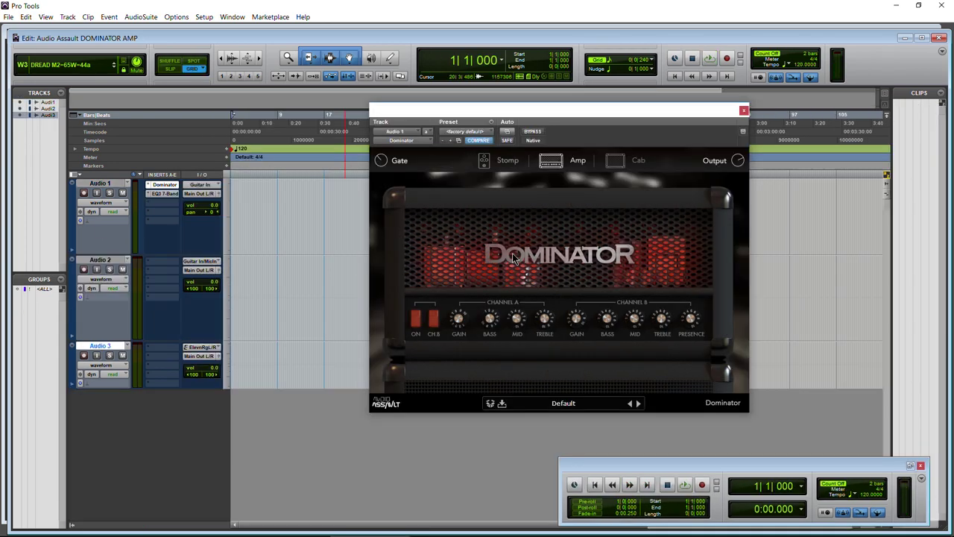
Show the stomp pedals in Audio 1's Dominator and move the Screamer to the first slot and the Chorus to the second
left_click(492, 160)
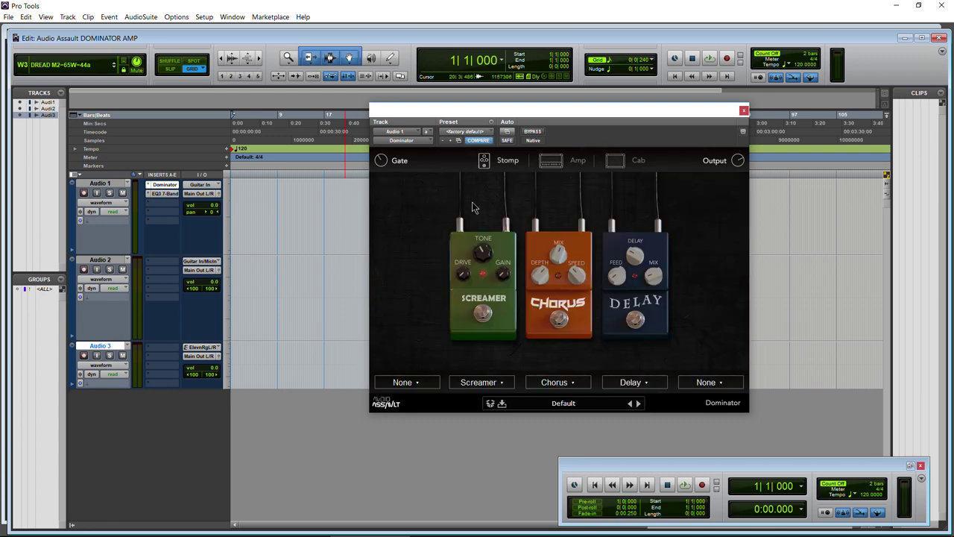
left_click_drag(500, 305, 438, 311)
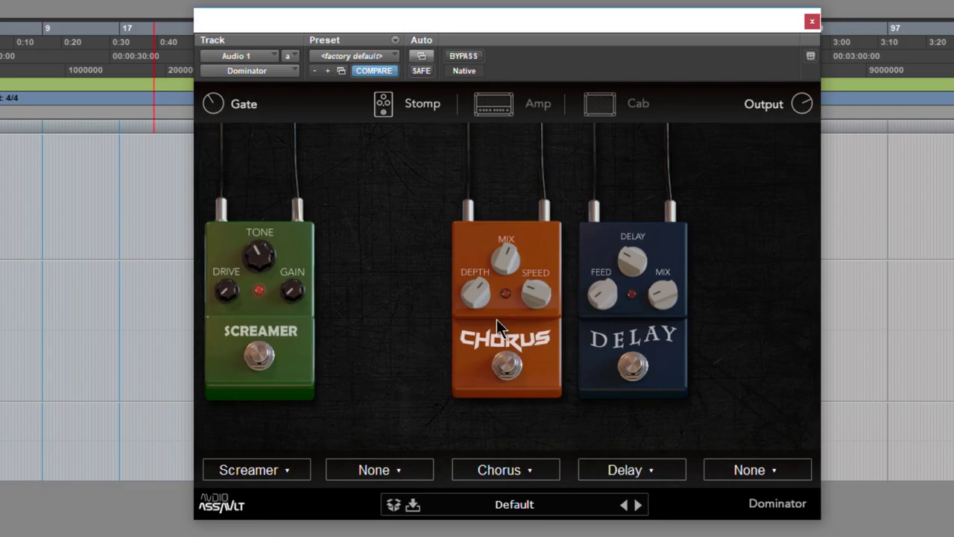
left_click_drag(552, 291, 475, 325)
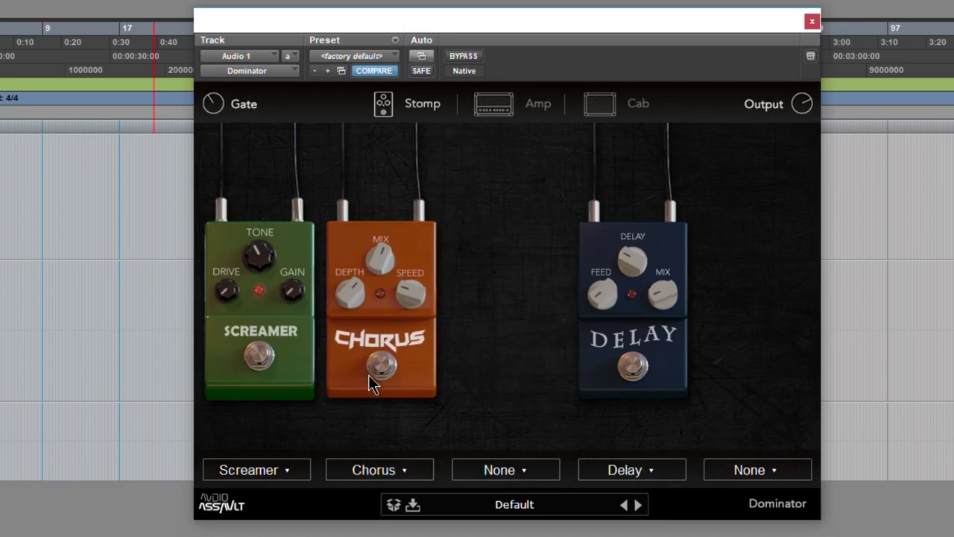
Show the amp and cabinet views, try the German 4x12 and American 2x12 cabinets, and set the cabinet to British 4x12
left_click(495, 108)
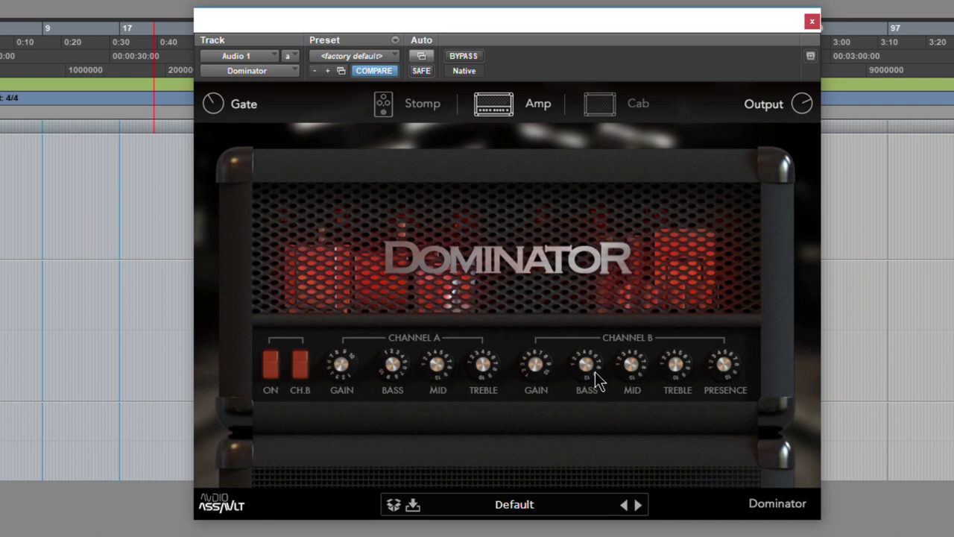
left_click(601, 104)
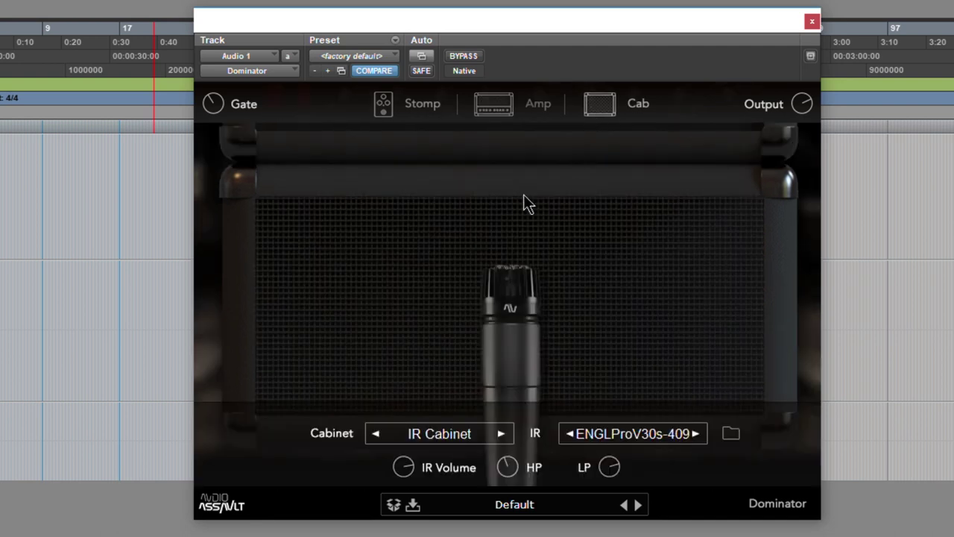
left_click(414, 435)
left_click(454, 445)
left_click(430, 431)
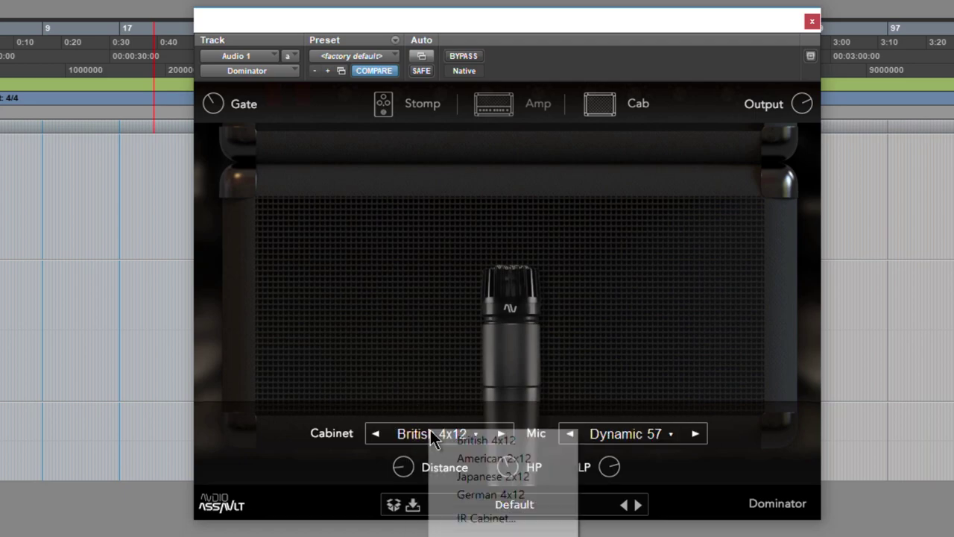
left_click(495, 495)
left_click(477, 434)
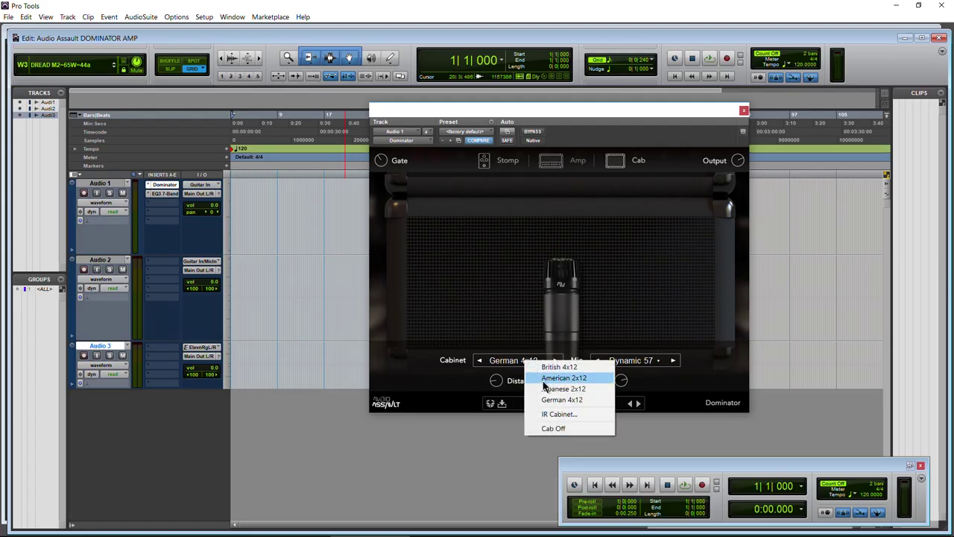
left_click(543, 381)
left_click(519, 360)
left_click(518, 367)
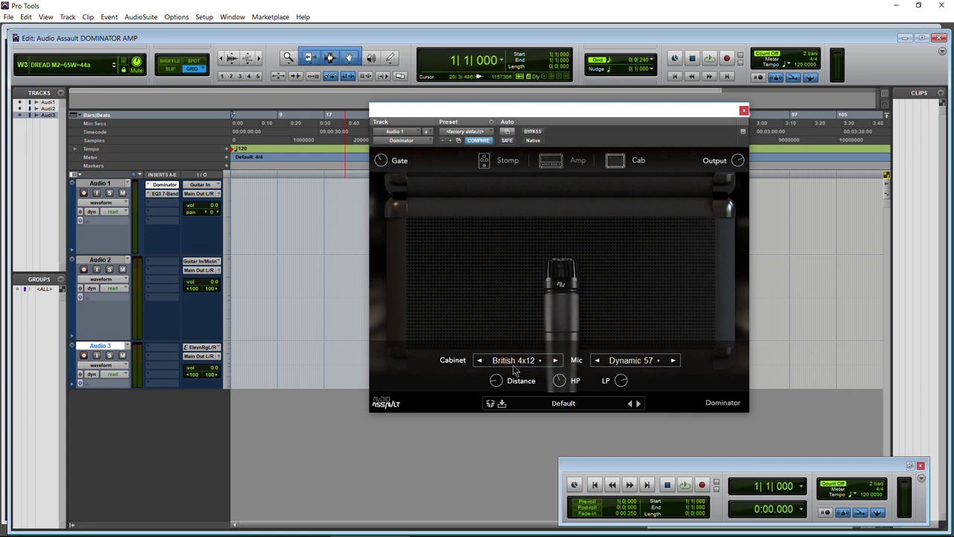
Switch to the IR Cabinet, check its impulse response selection, and return the cabinet to British 4x12
left_click(522, 362)
left_click(548, 420)
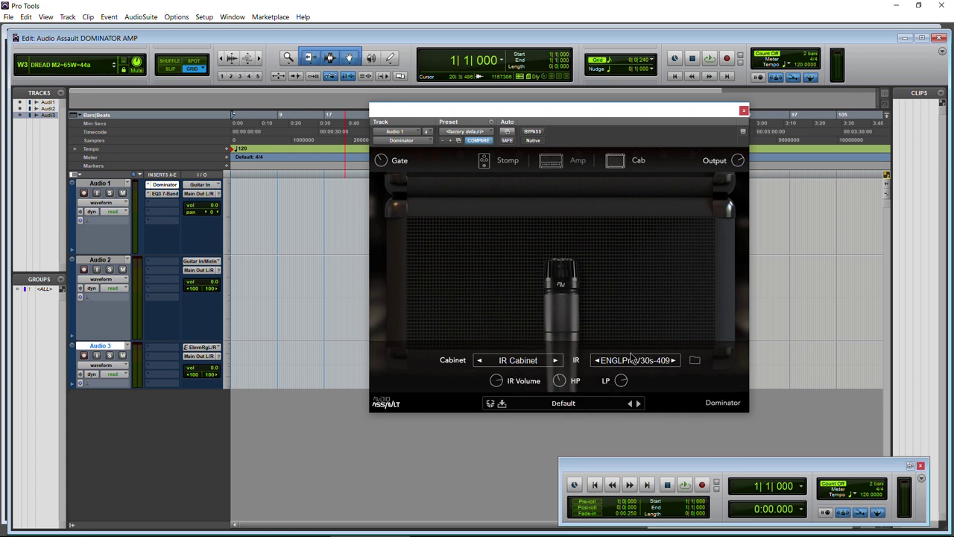
left_click(638, 363)
left_click(685, 306)
left_click(513, 360)
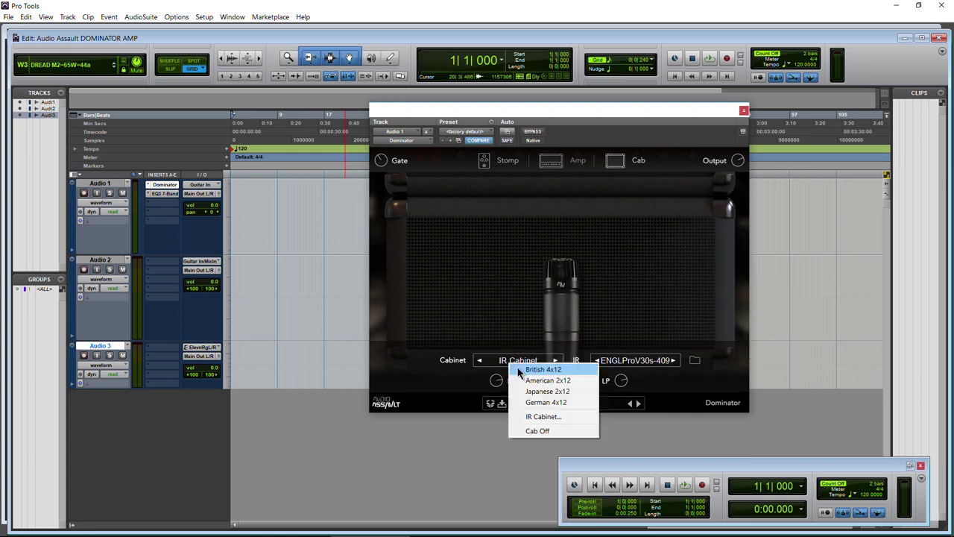
left_click(533, 369)
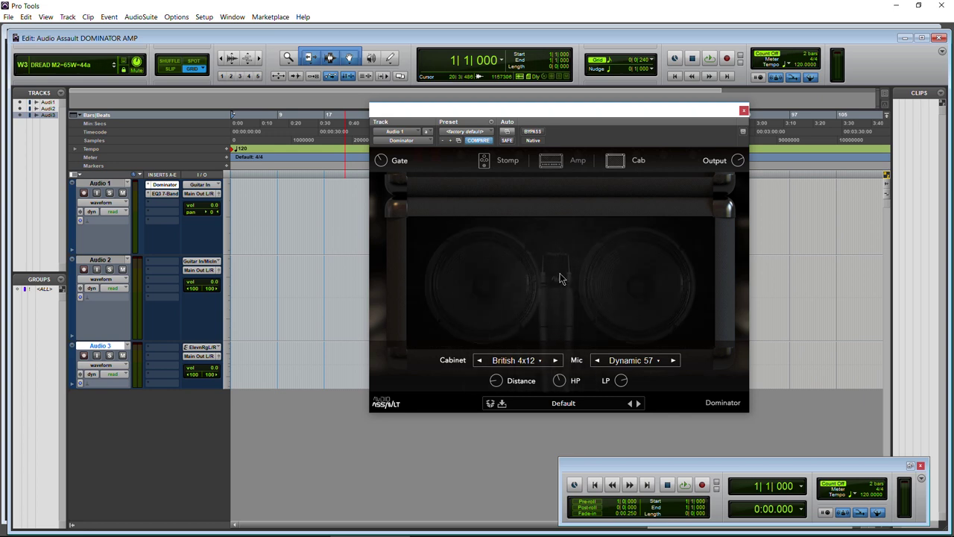
Examine the Dominator's list of presets without loading one, and return to the amp controls
left_click(555, 402)
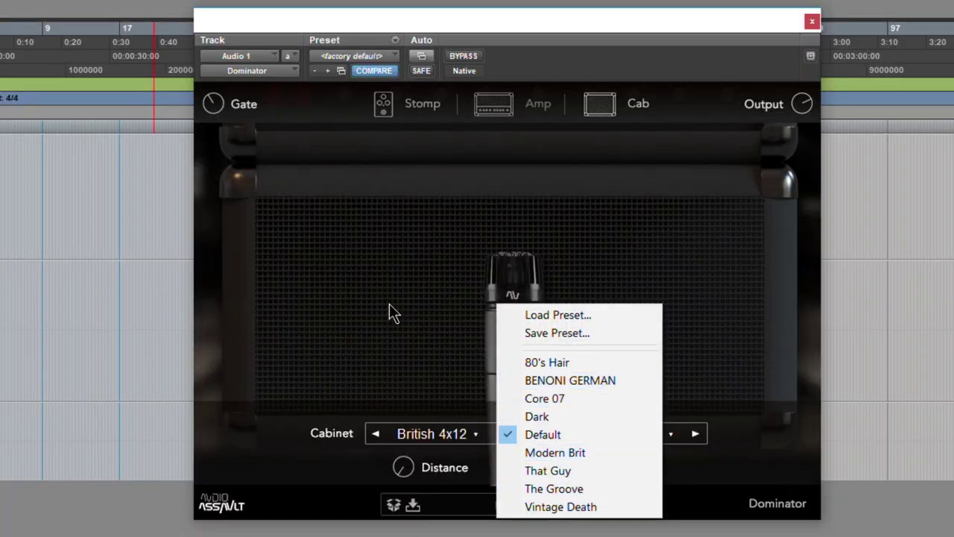
left_click(390, 304)
left_click(496, 111)
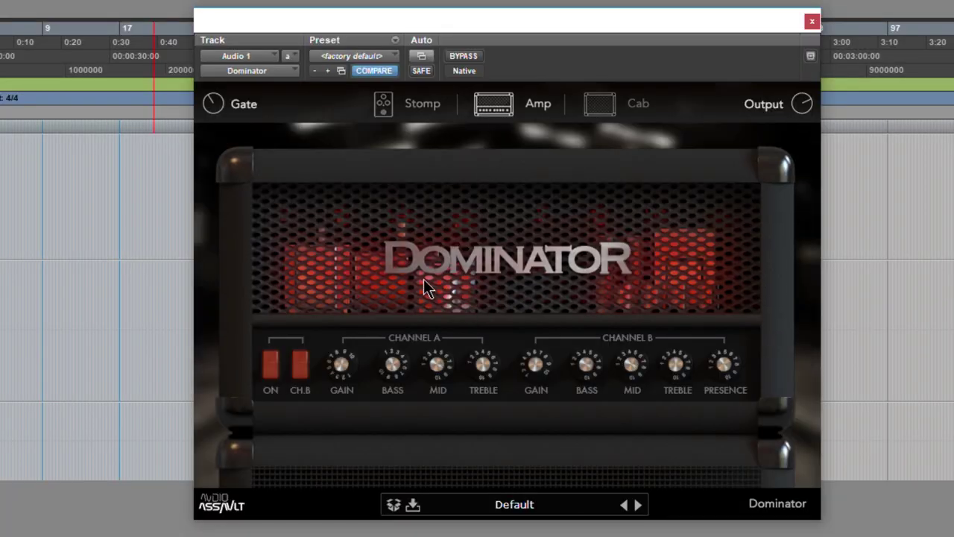